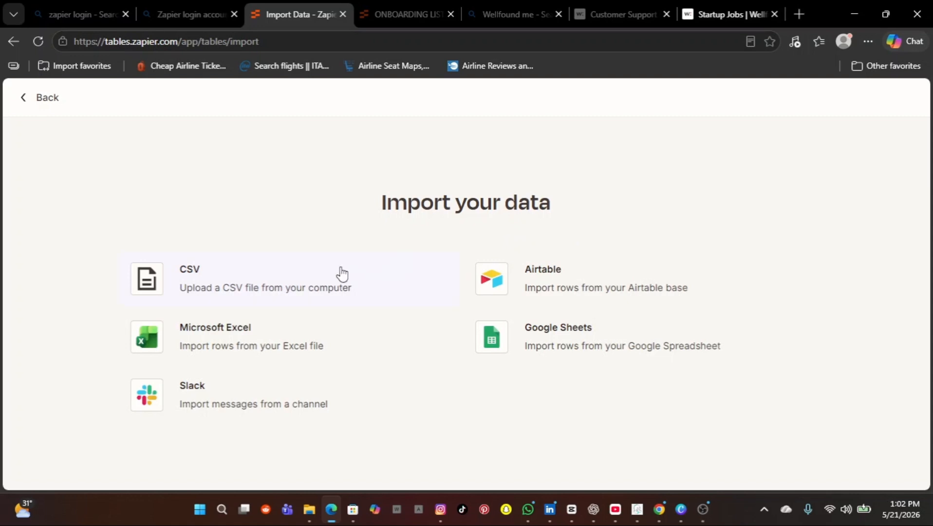
{"action": "left_click", "coordinate": [151, 281]}
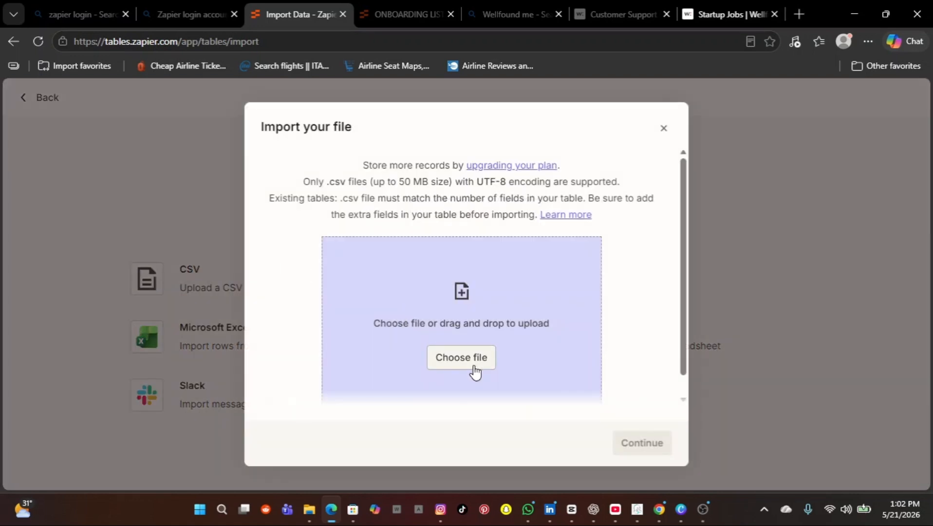
{"action": "left_click", "coordinate": [472, 363]}
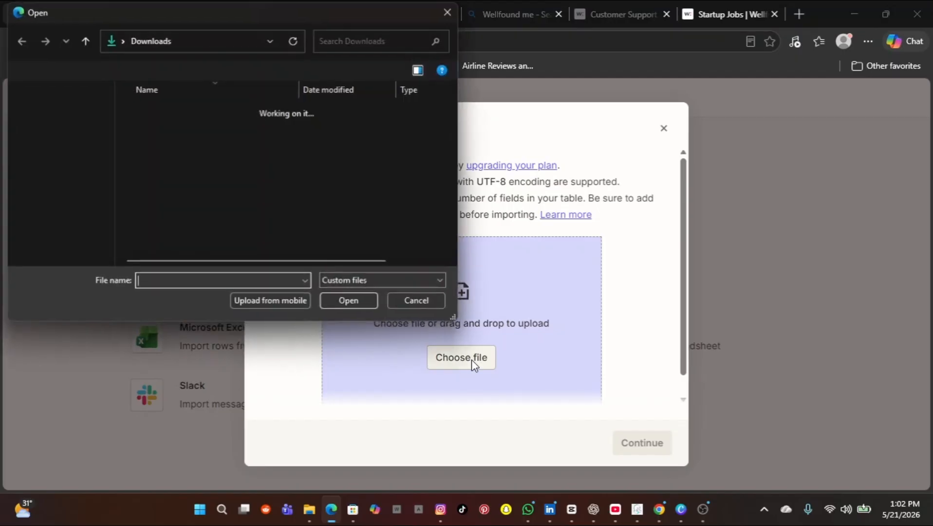
{"action": "left_click", "coordinate": [450, 11]}
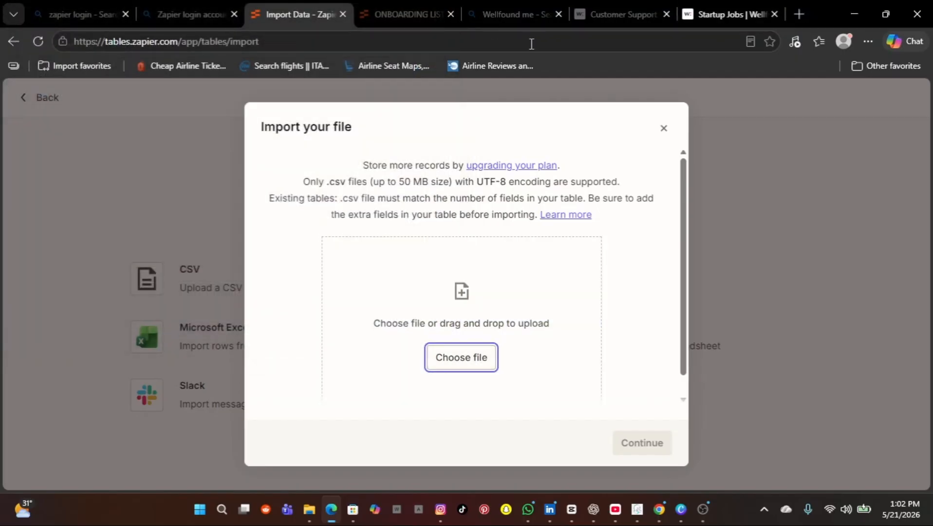
{"action": "left_click", "coordinate": [663, 128]}
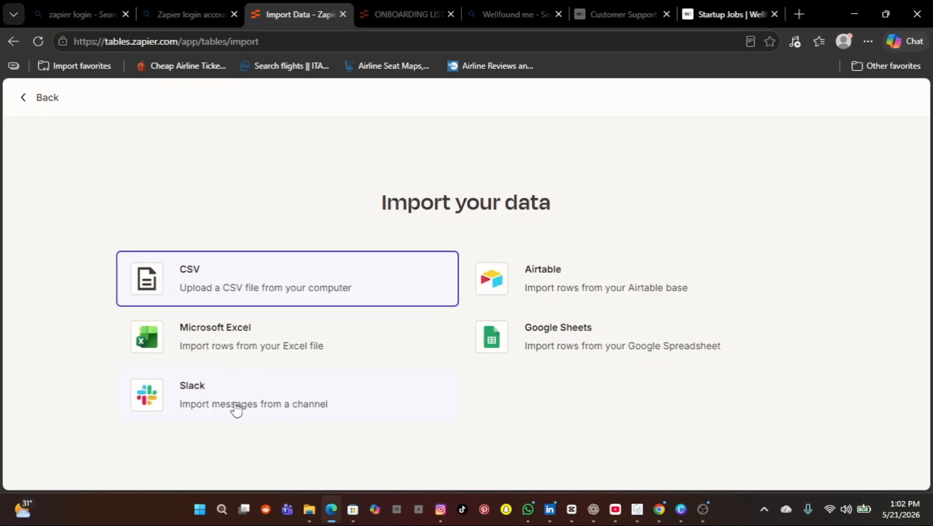
Step: Start a CSV import in Zapier Tables and browse to the Downloads folder
{"action": "left_click", "coordinate": [249, 287]}
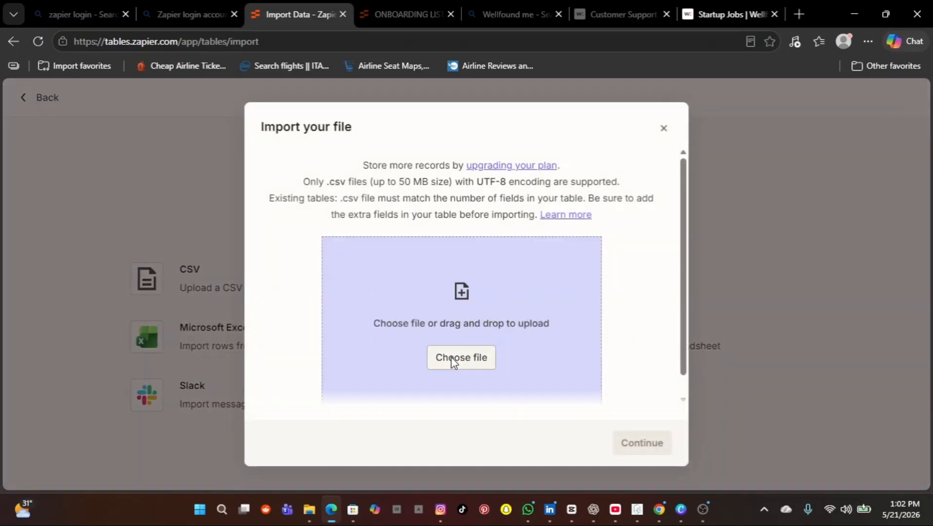
{"action": "left_click", "coordinate": [451, 357]}
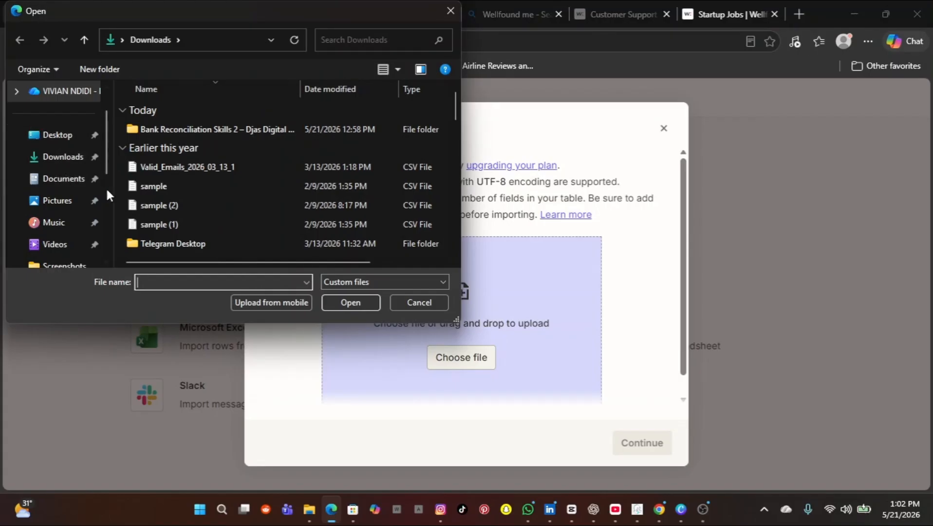
{"action": "left_click", "coordinate": [155, 281]}
{"action": "type", "text": "MA"}
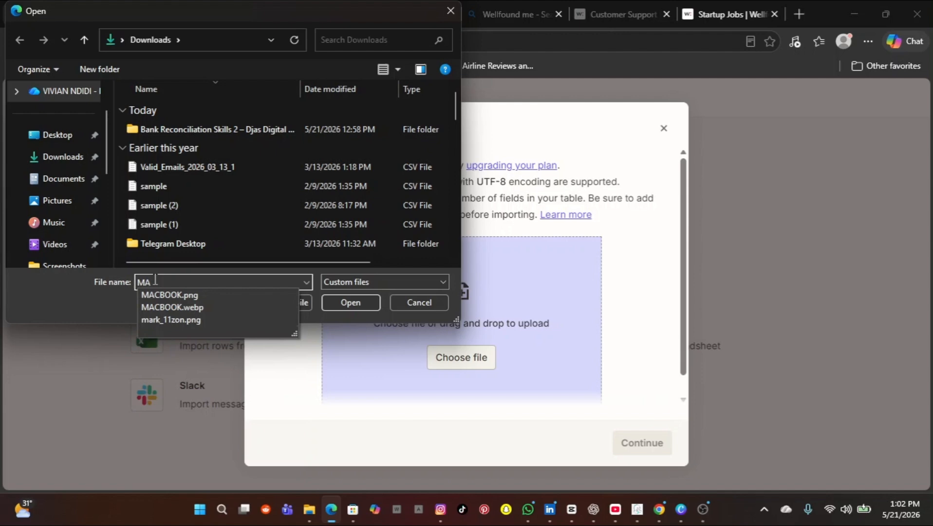
{"action": "key", "text": "BackSpace"}
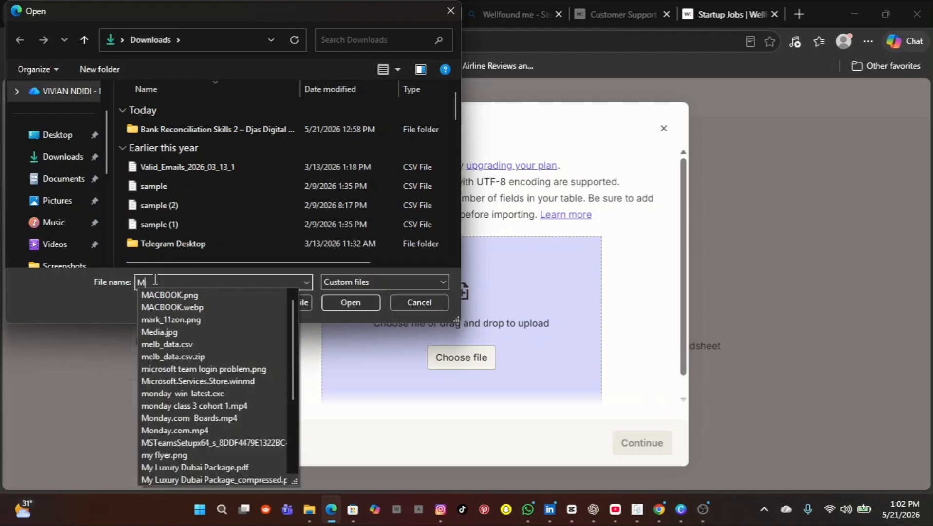
{"action": "left_click", "coordinate": [48, 158]}
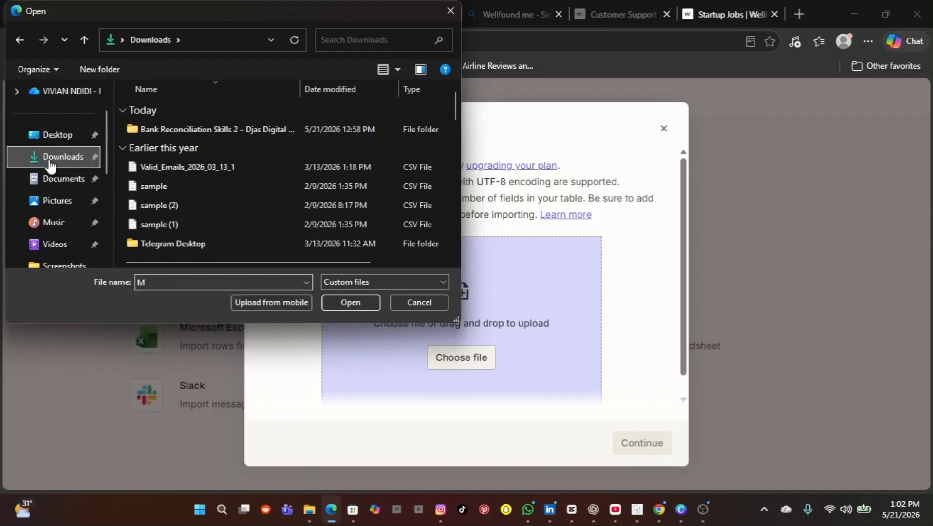
Step: Select sample.csv and upload it, which is rejected as an invalid file
{"action": "double_click", "coordinate": [158, 281]}
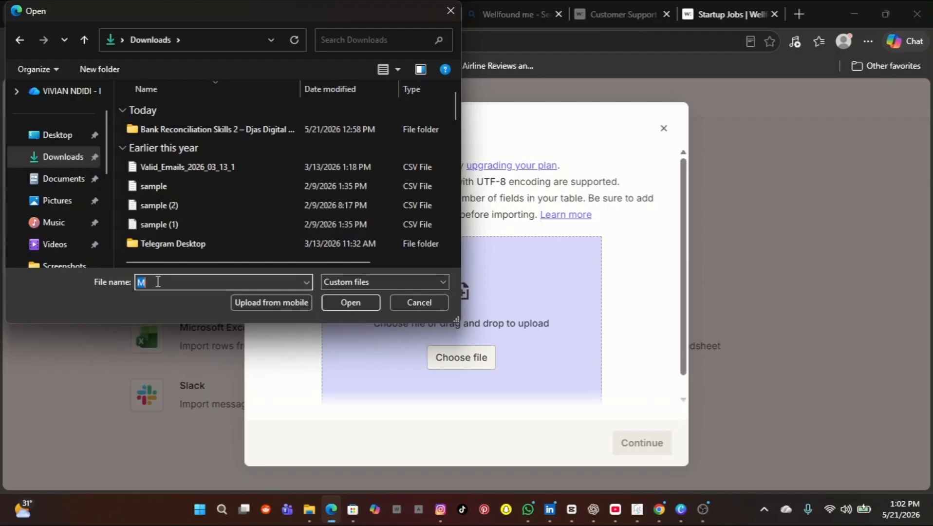
{"action": "key", "text": "BackSpace"}
{"action": "type", "text": "M"}
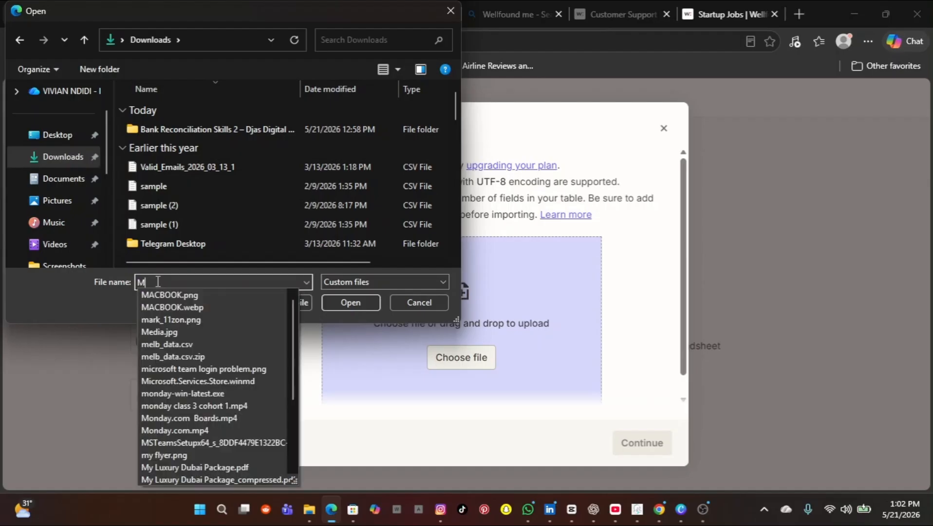
{"action": "type", "text": "AY"}
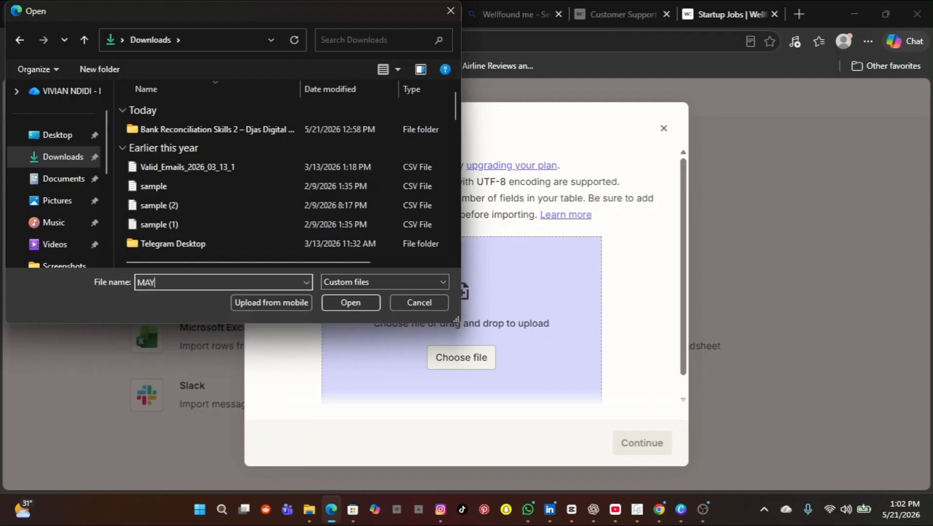
{"action": "key", "text": "BackSpace"}
{"action": "key", "text": "BackSpace"}
{"action": "key", "text": "BackSpace"}
{"action": "type", "text": "S"}
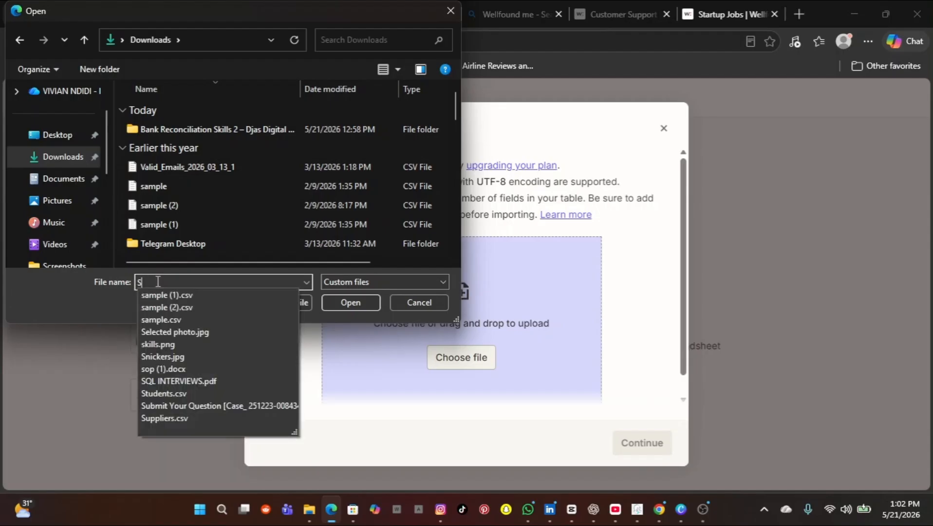
{"action": "type", "text": "A"}
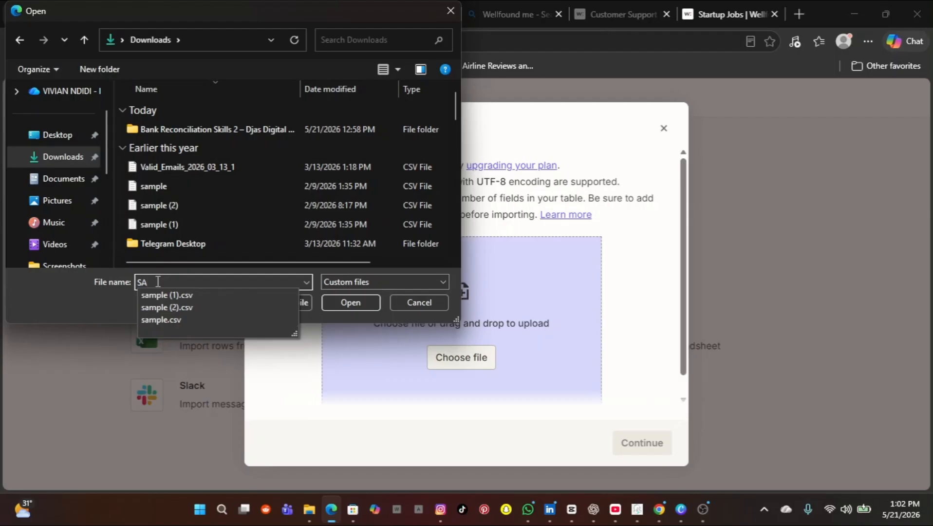
{"action": "key", "text": "BackSpace"}
{"action": "key", "text": "BackSpace"}
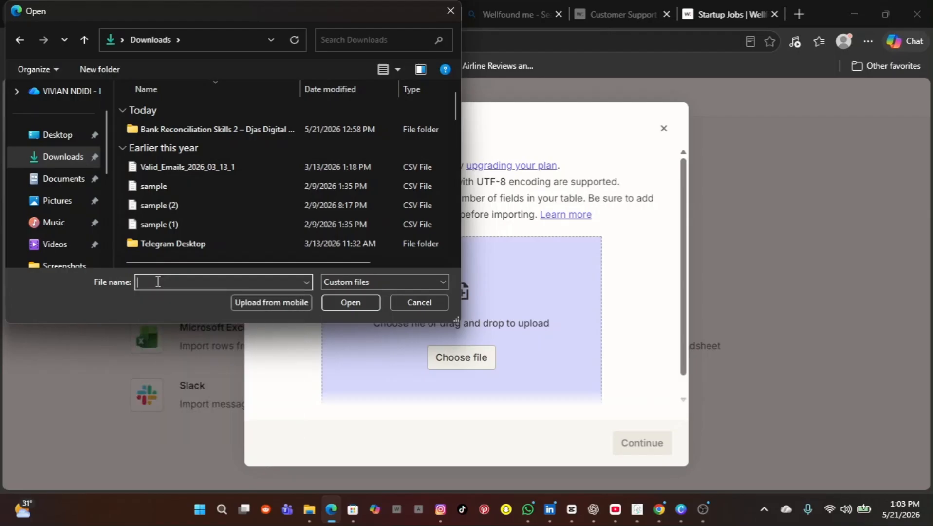
{"action": "type", "text": "Sa"}
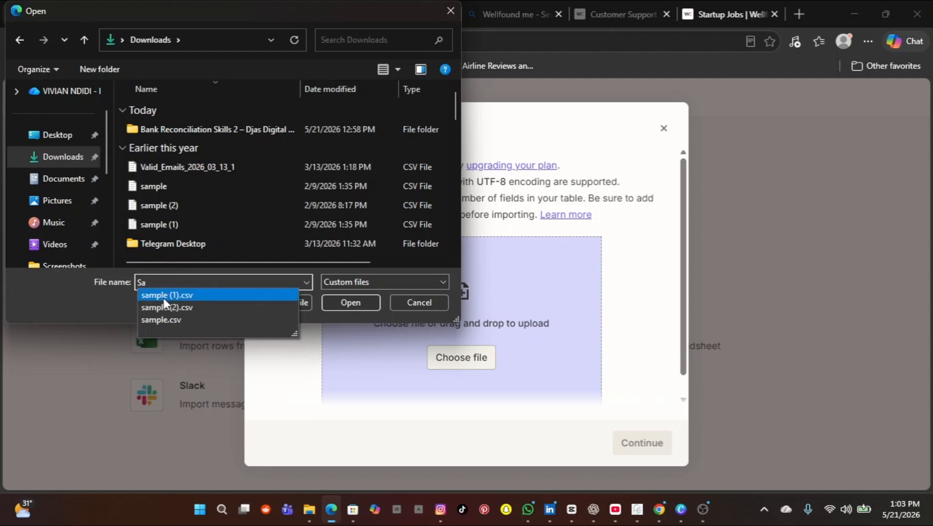
{"action": "left_click", "coordinate": [182, 317]}
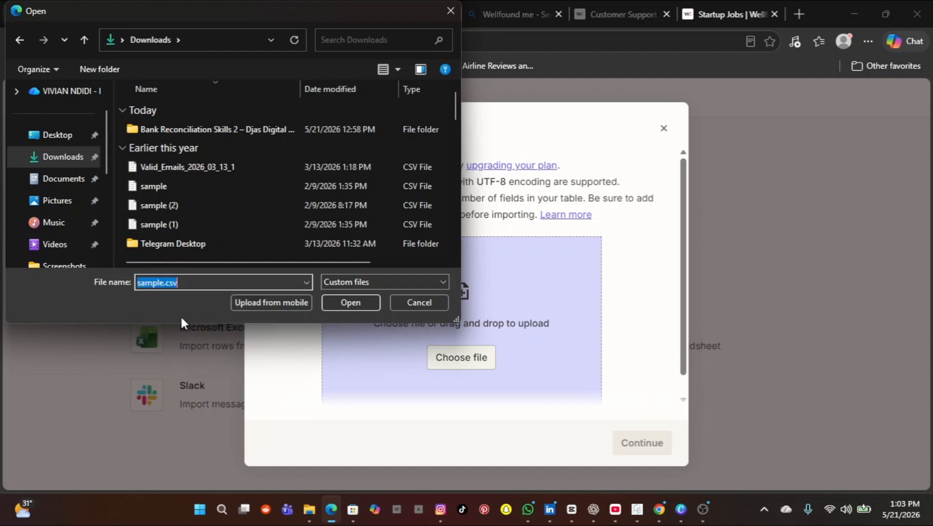
{"action": "left_click", "coordinate": [347, 306]}
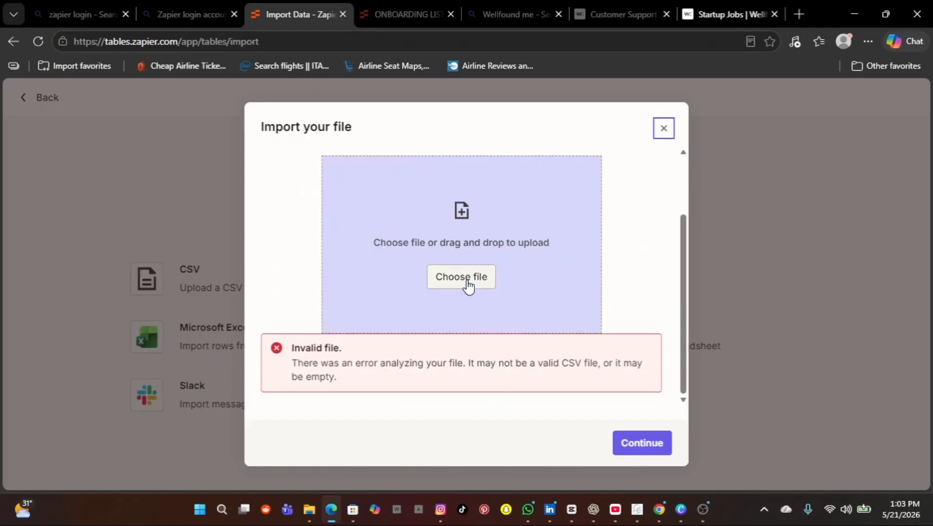
Step: Upload 'May Sales Contact - Sheet1.csv' from Documents to preview its 13 contact records
{"action": "left_click", "coordinate": [466, 281]}
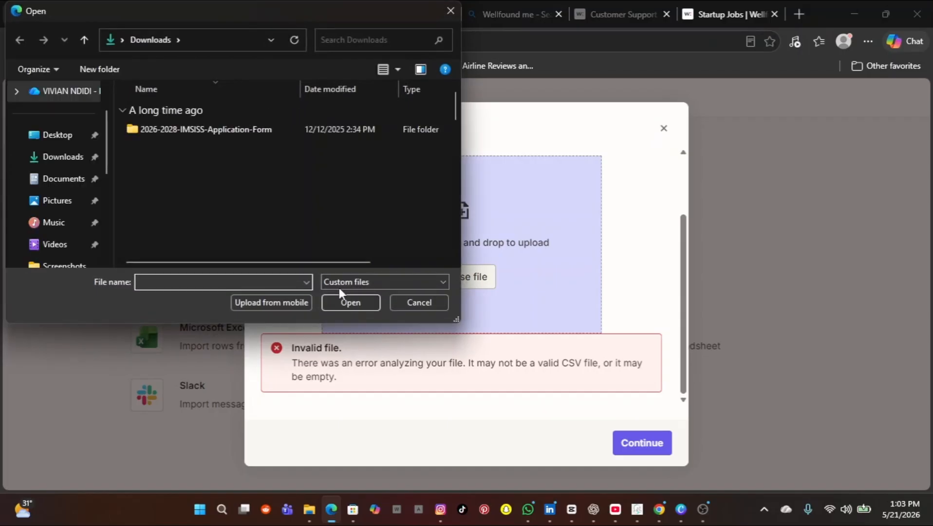
{"action": "left_click", "coordinate": [66, 179]}
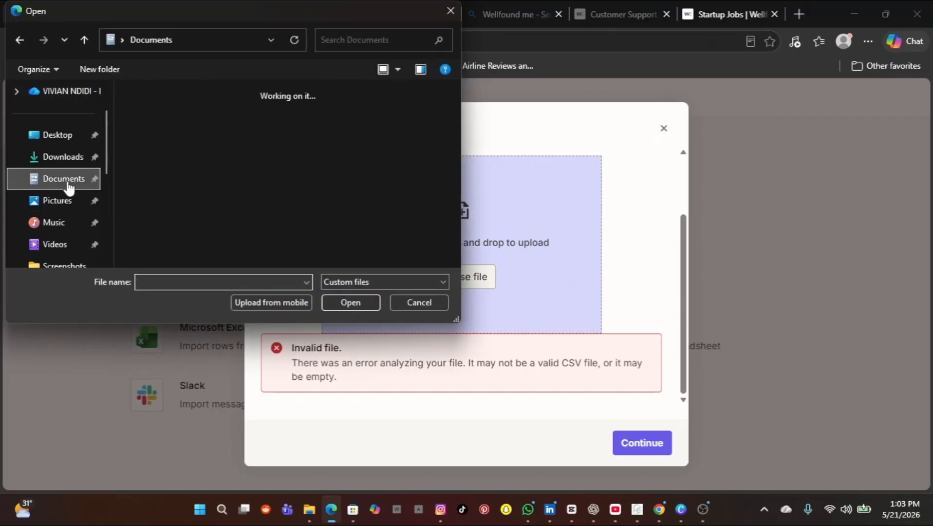
{"action": "left_click", "coordinate": [184, 281]}
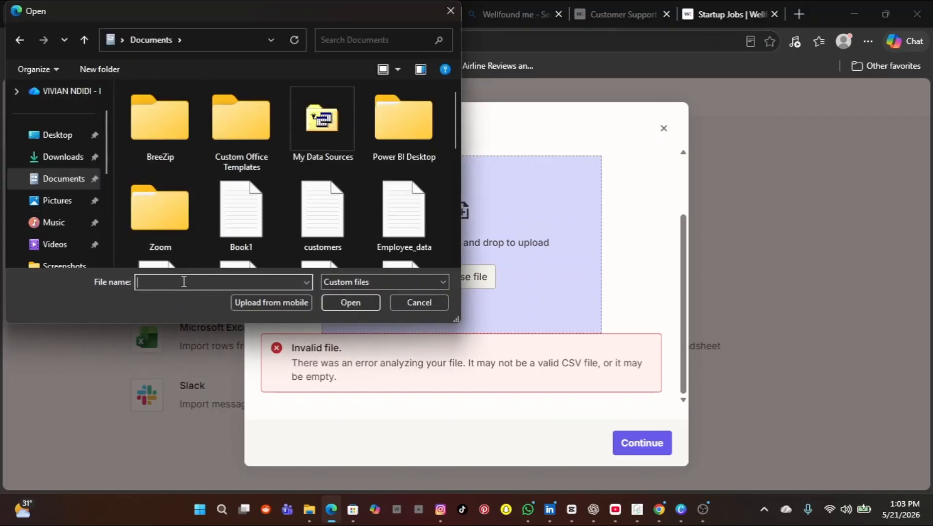
{"action": "type", "text": "m"}
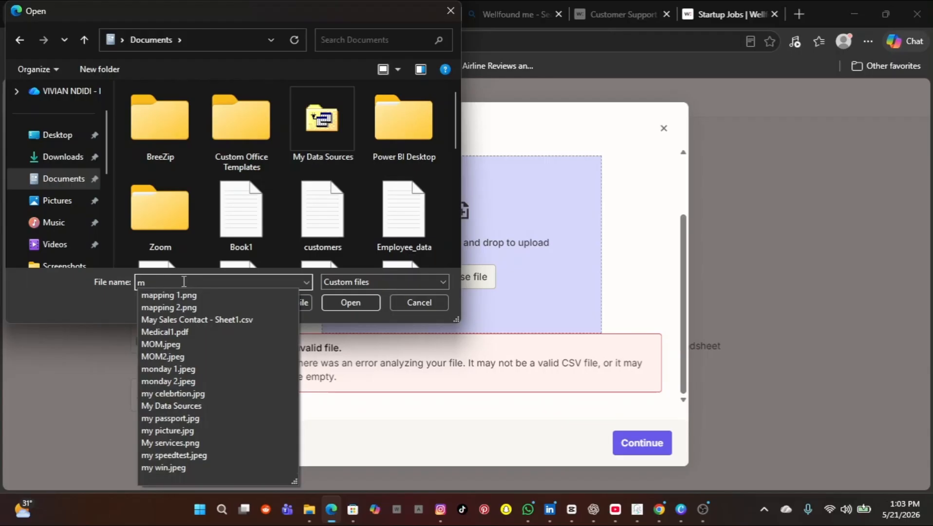
{"action": "left_click", "coordinate": [180, 319]}
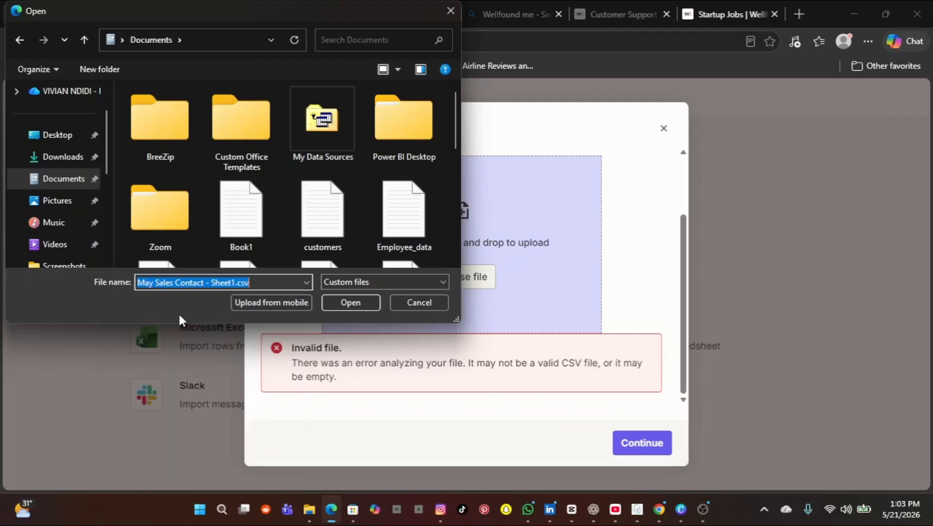
{"action": "left_click", "coordinate": [349, 302]}
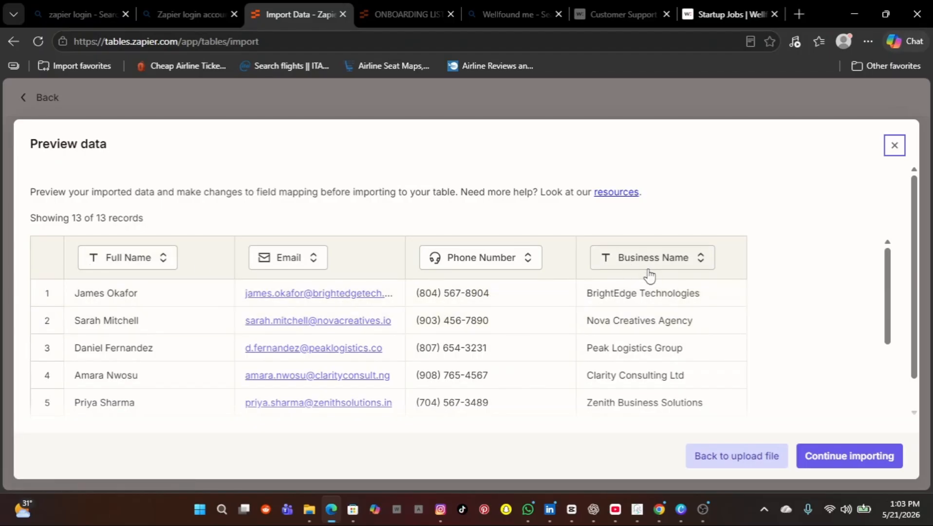
Step: Continue the import so the 13 previewed contacts land in a new Sheet1 table
{"action": "left_click", "coordinate": [830, 456]}
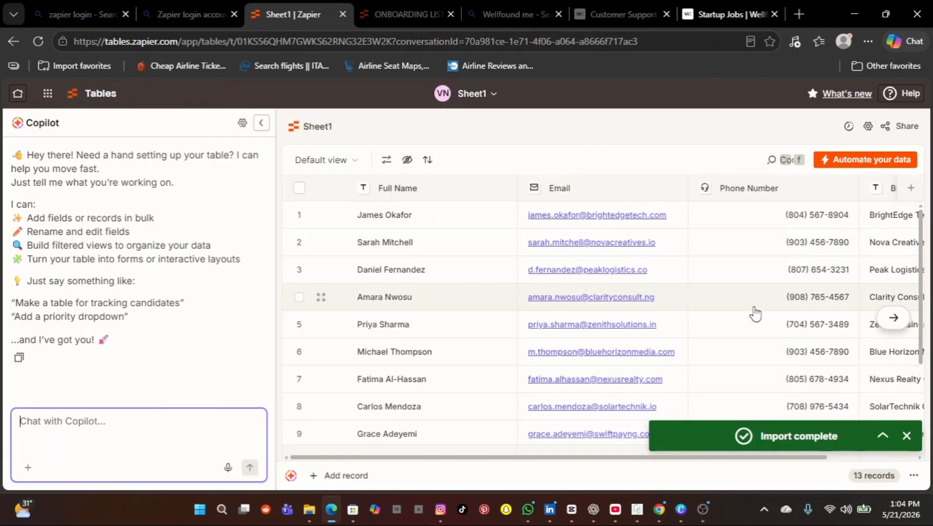
{"action": "scroll", "coordinate": [754, 314], "scroll_direction": "right", "scroll_amount": 2}
{"action": "scroll", "coordinate": [755, 314], "scroll_direction": "left", "scroll_amount": 2}
{"action": "scroll", "coordinate": [754, 314], "scroll_direction": "down", "scroll_amount": 1}
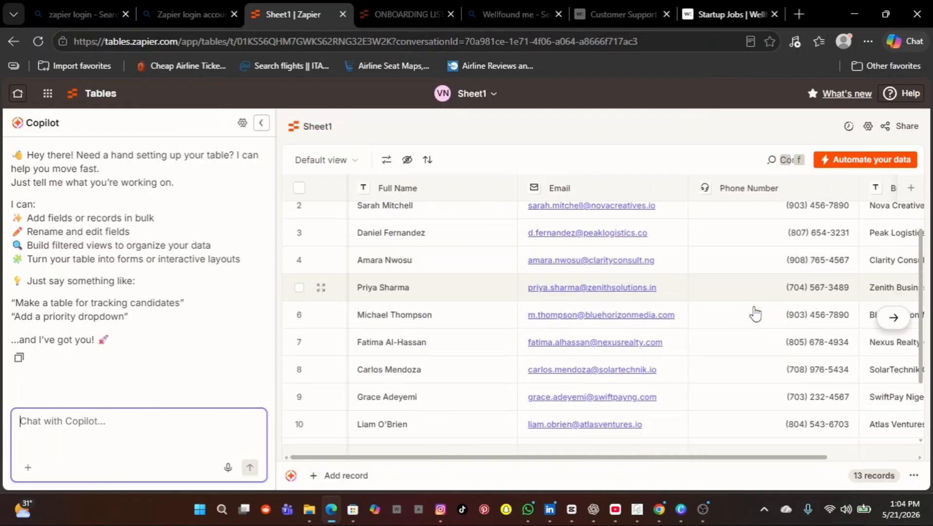
{"action": "scroll", "coordinate": [755, 315], "scroll_direction": "up", "scroll_amount": 1}
{"action": "scroll", "coordinate": [755, 314], "scroll_direction": "right", "scroll_amount": 3}
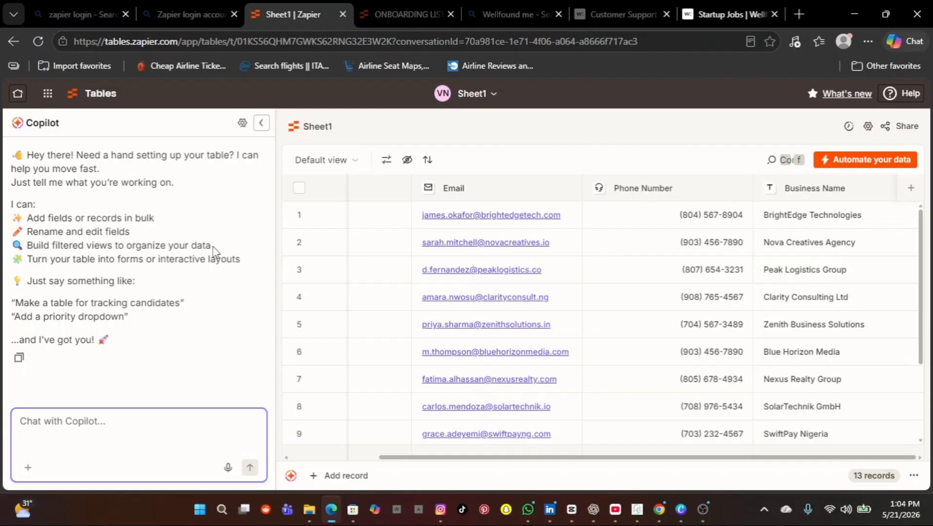
{"action": "scroll", "coordinate": [433, 270], "scroll_direction": "left", "scroll_amount": 3}
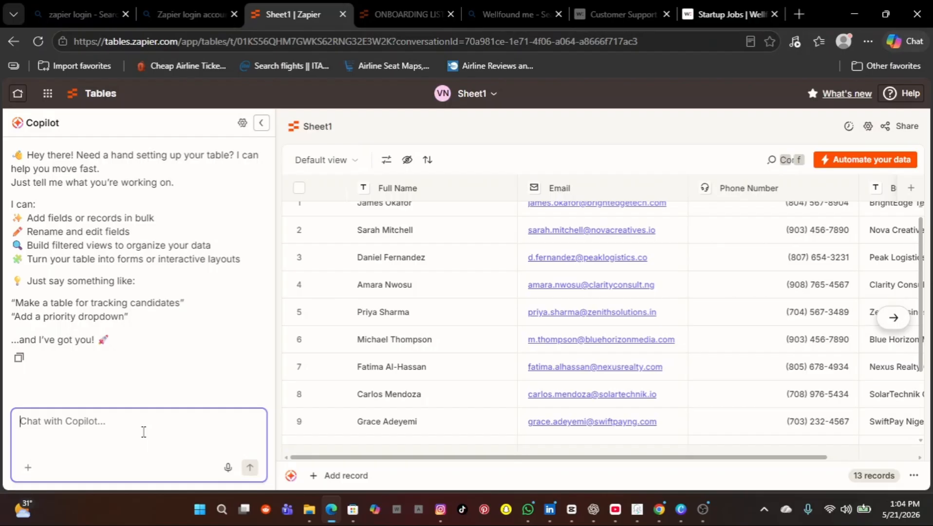
{"action": "scroll", "coordinate": [517, 400], "scroll_direction": "right", "scroll_amount": 2}
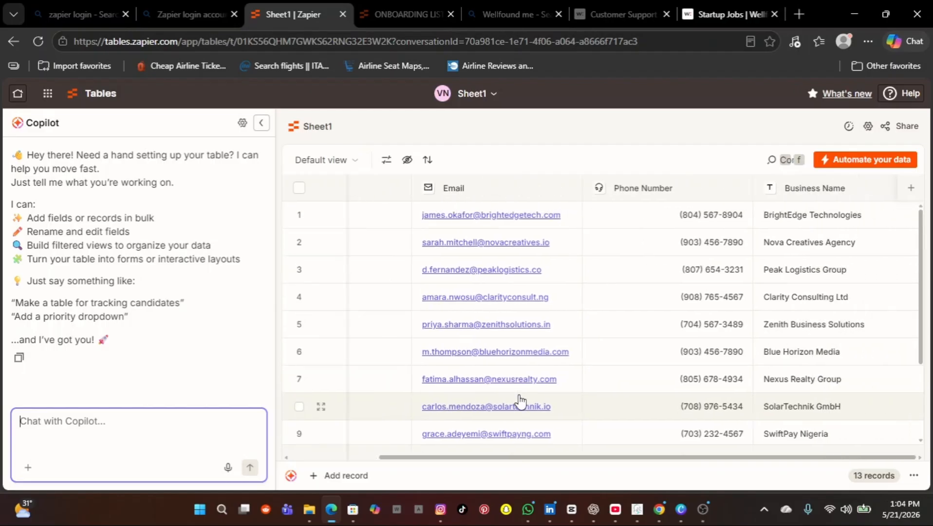
{"action": "scroll", "coordinate": [520, 400], "scroll_direction": "down", "scroll_amount": 2}
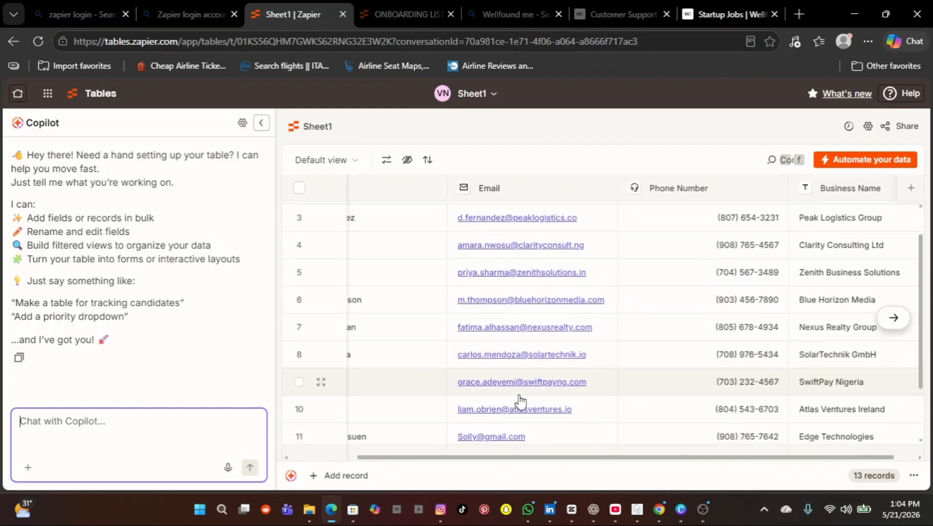
{"action": "scroll", "coordinate": [519, 399], "scroll_direction": "left", "scroll_amount": 2}
{"action": "scroll", "coordinate": [519, 400], "scroll_direction": "up", "scroll_amount": 2}
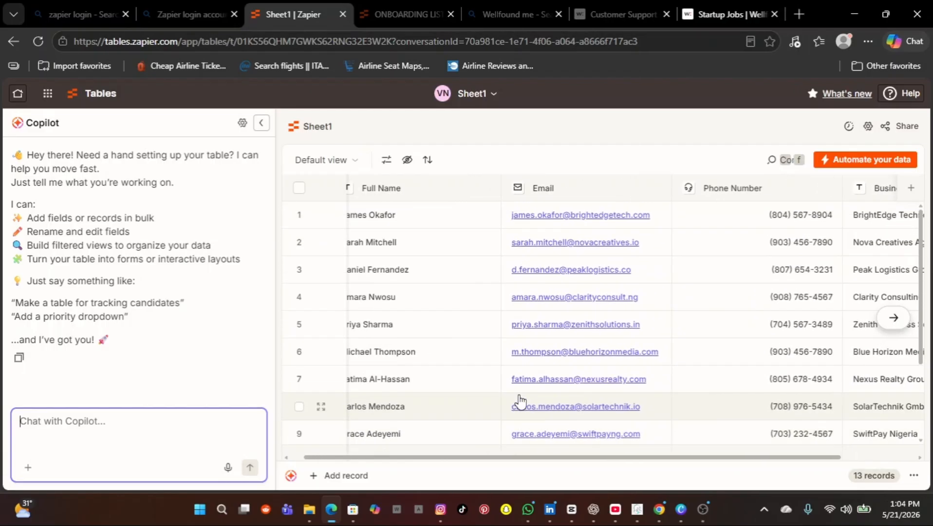
{"action": "scroll", "coordinate": [520, 399], "scroll_direction": "left", "scroll_amount": 1}
{"action": "scroll", "coordinate": [519, 399], "scroll_direction": "right", "scroll_amount": 2}
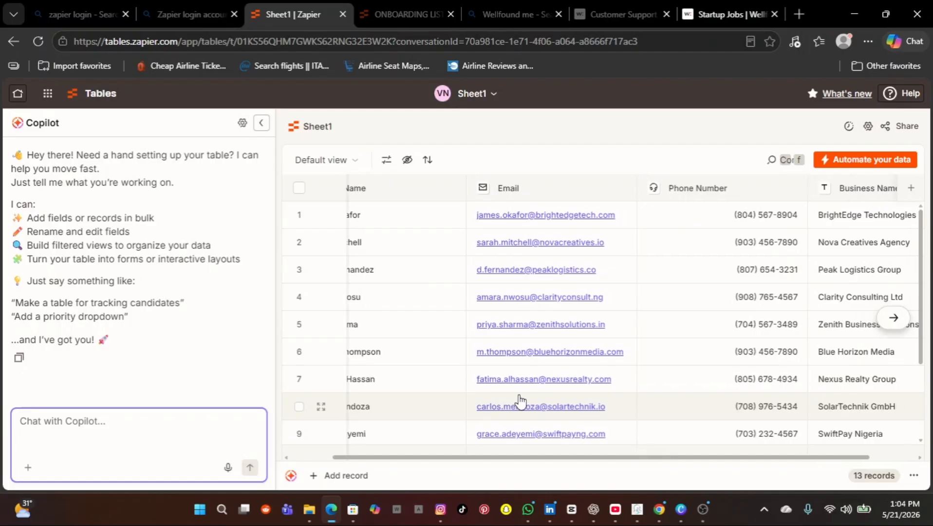
{"action": "scroll", "coordinate": [520, 401], "scroll_direction": "left", "scroll_amount": 1}
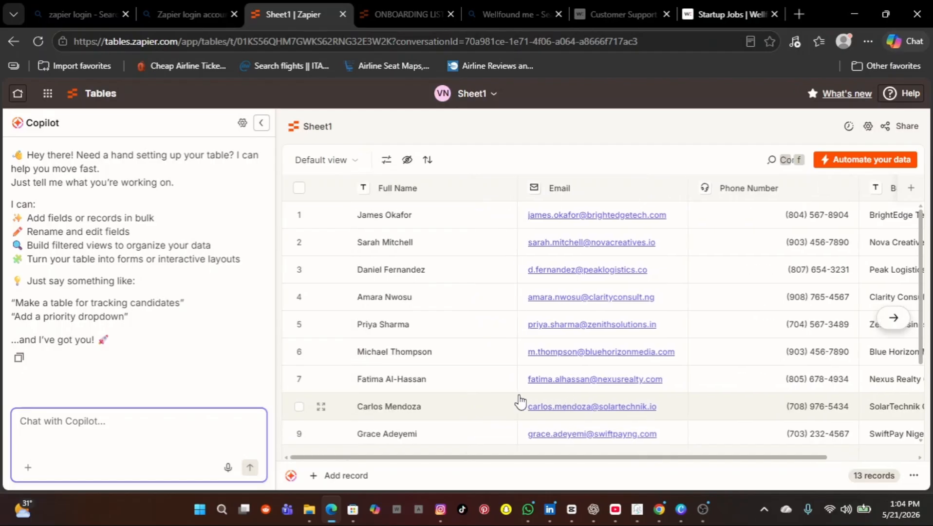
{"action": "scroll", "coordinate": [520, 401], "scroll_direction": "right", "scroll_amount": 2}
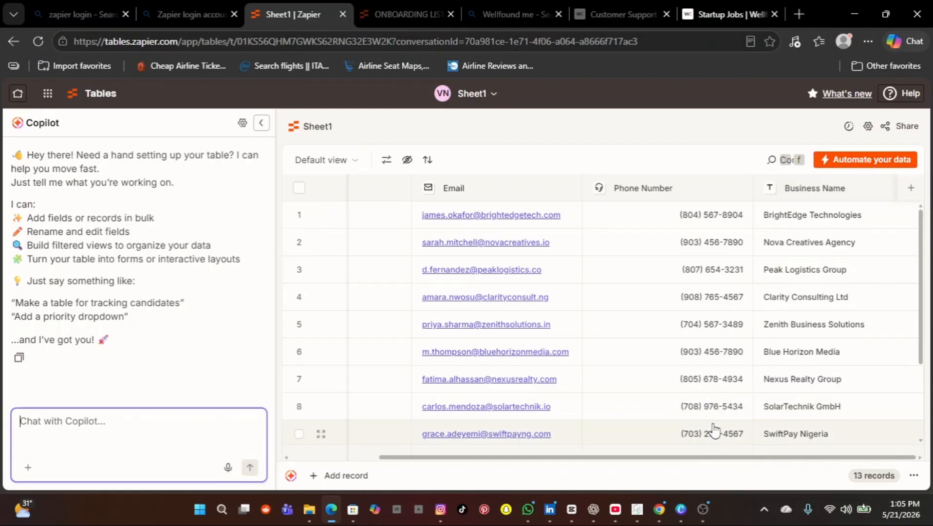
{"action": "mouse_move", "coordinate": [662, 510]}
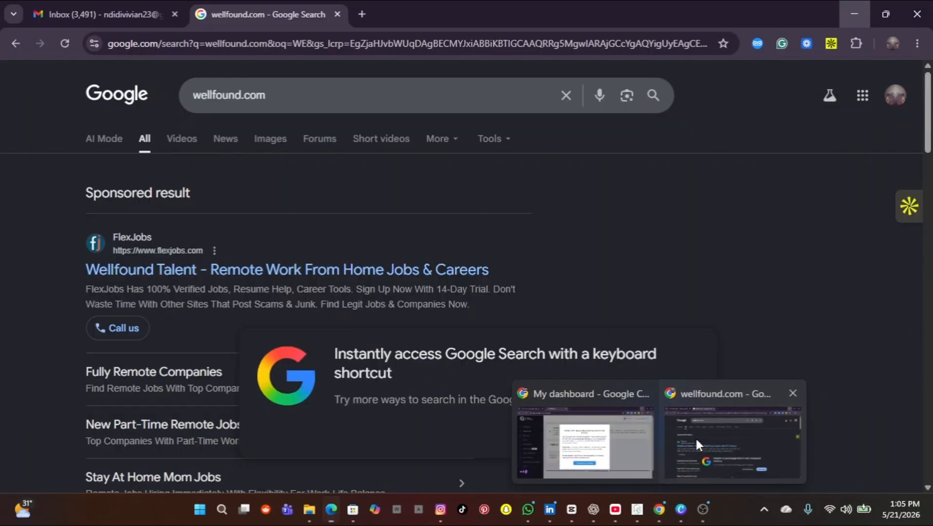
Step: Open Google Forms from the Google apps grid in Chrome
{"action": "left_click", "coordinate": [696, 437]}
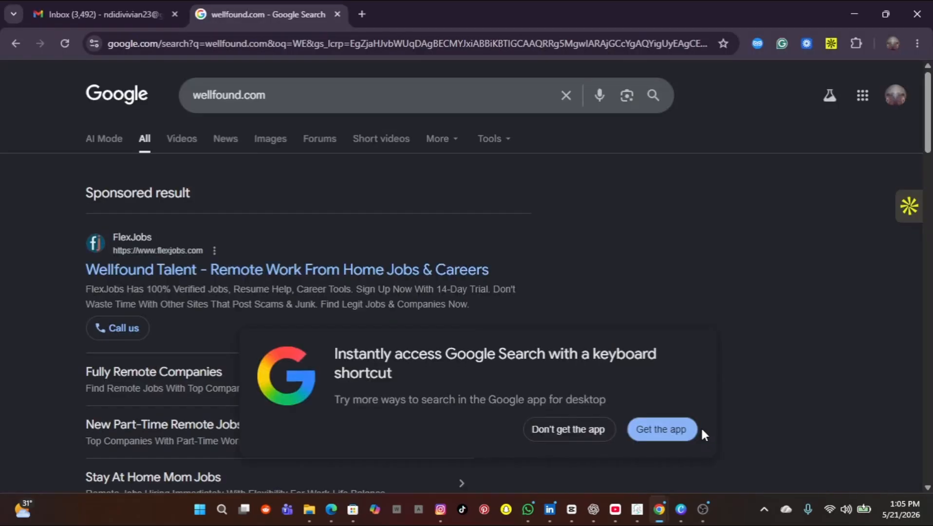
{"action": "left_click", "coordinate": [863, 95]}
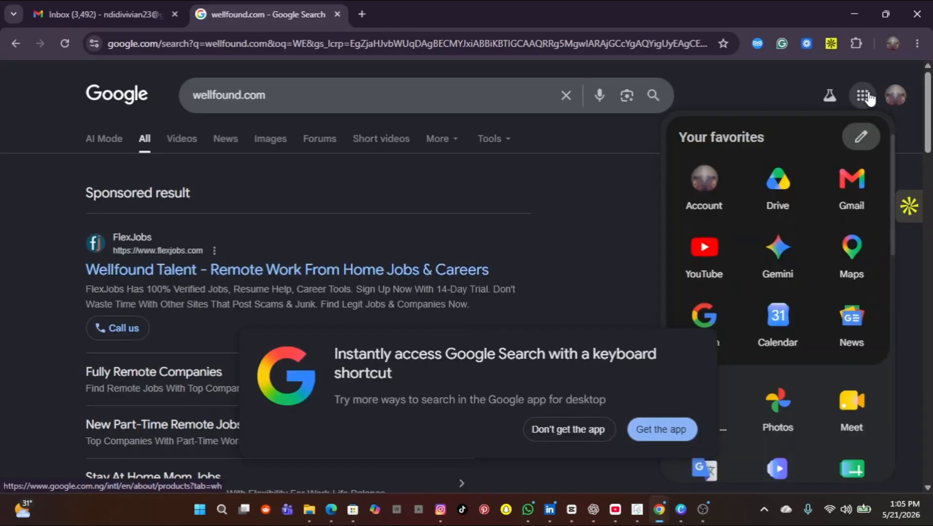
{"action": "scroll", "coordinate": [798, 304], "scroll_direction": "down", "scroll_amount": 2}
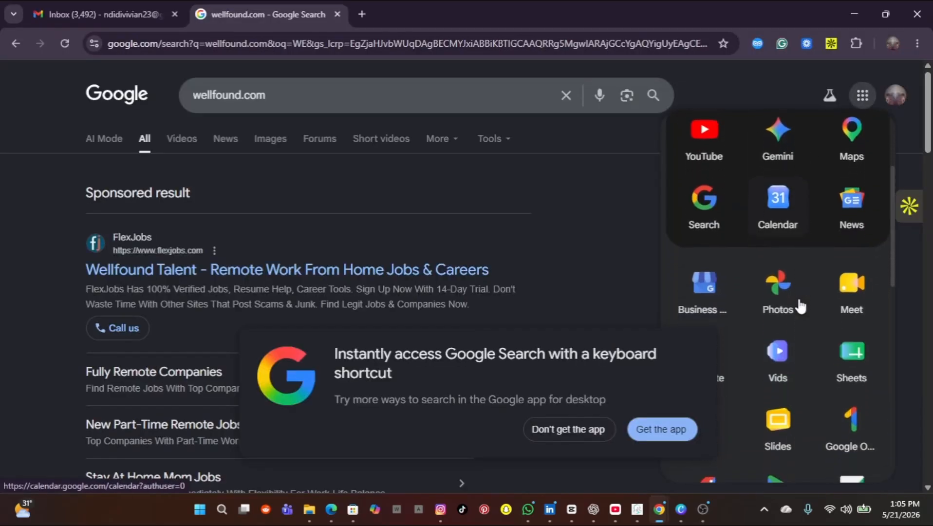
{"action": "scroll", "coordinate": [799, 305], "scroll_direction": "down", "scroll_amount": 3}
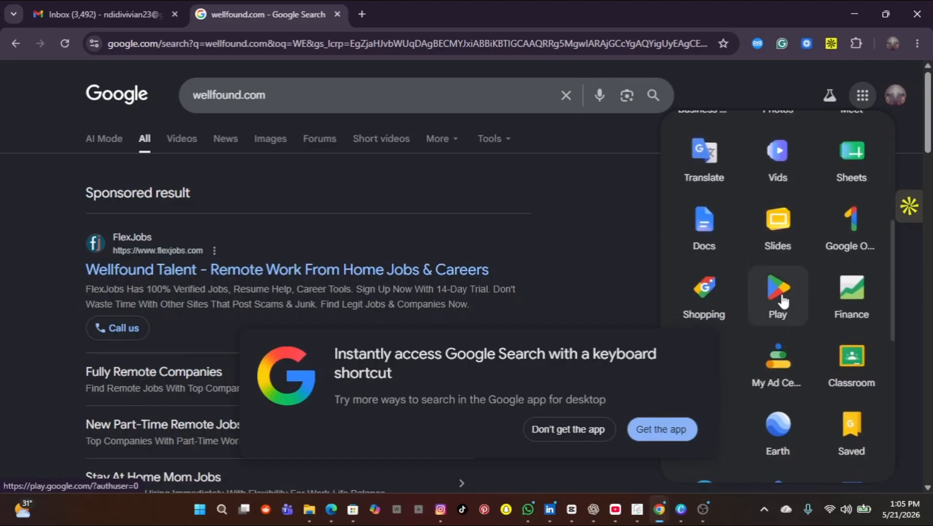
{"action": "scroll", "coordinate": [782, 298], "scroll_direction": "down", "scroll_amount": 3}
{"action": "scroll", "coordinate": [801, 340], "scroll_direction": "down", "scroll_amount": 1}
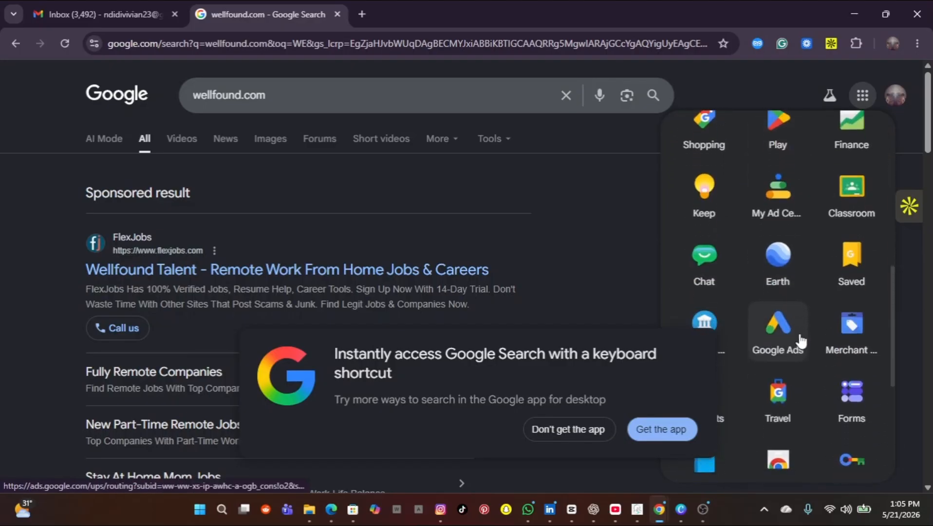
{"action": "left_click", "coordinate": [846, 398]}
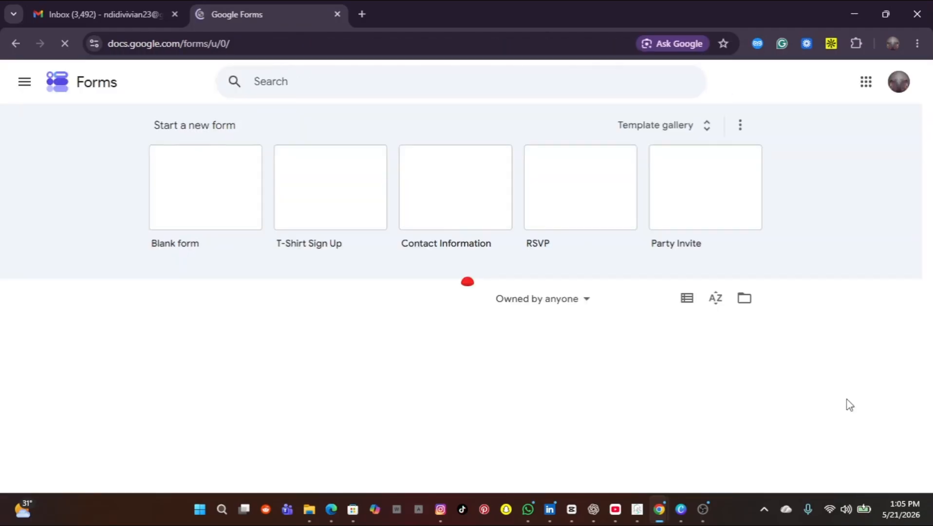
Step: Create a blank form and start deleting its 'Untitled form' title
{"action": "left_click", "coordinate": [200, 180]}
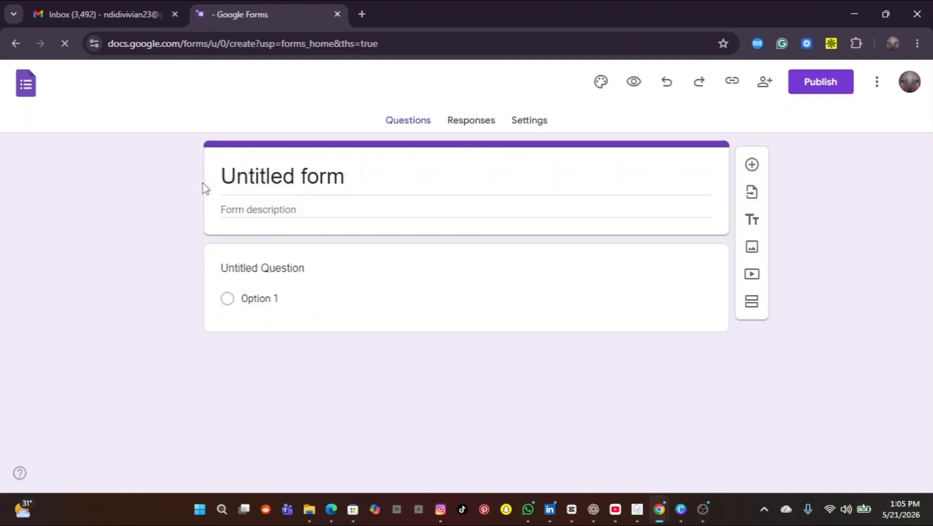
{"action": "left_click", "coordinate": [347, 176]}
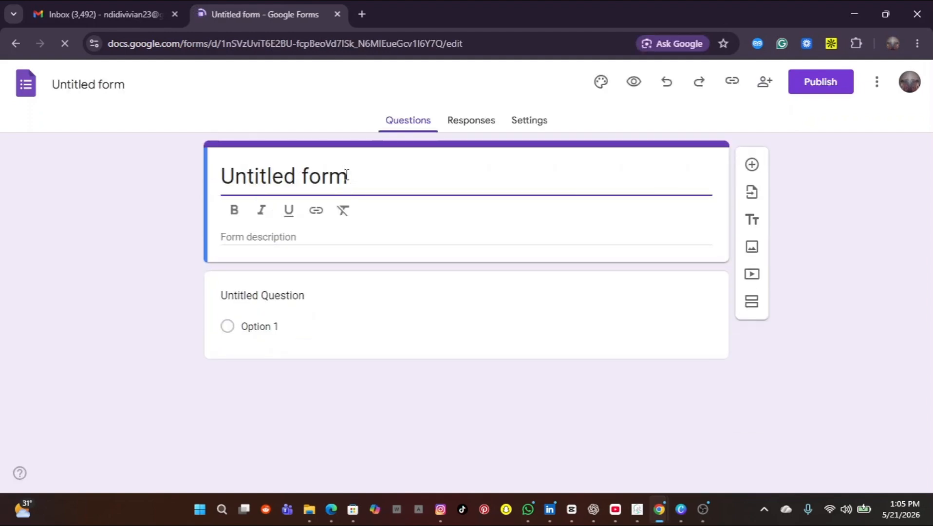
{"action": "key", "text": "BackSpace"}
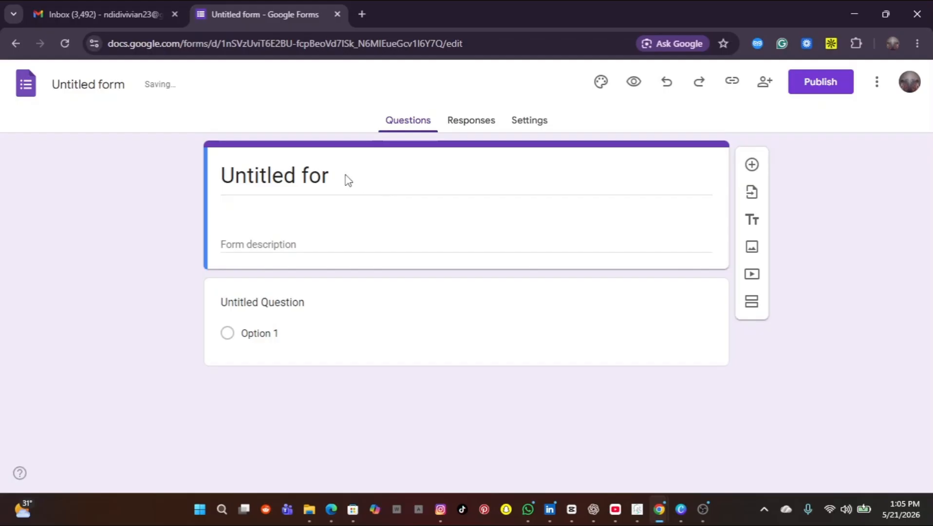
Step: Replace the form title with 'May sales'
{"action": "key", "text": "BackSpace"}
{"action": "key", "text": "BackSpace"}
{"action": "key", "text": "BackSpace"}
{"action": "key", "text": "BackSpace"}
{"action": "key", "text": "BackSpace"}
{"action": "key", "text": "BackSpace"}
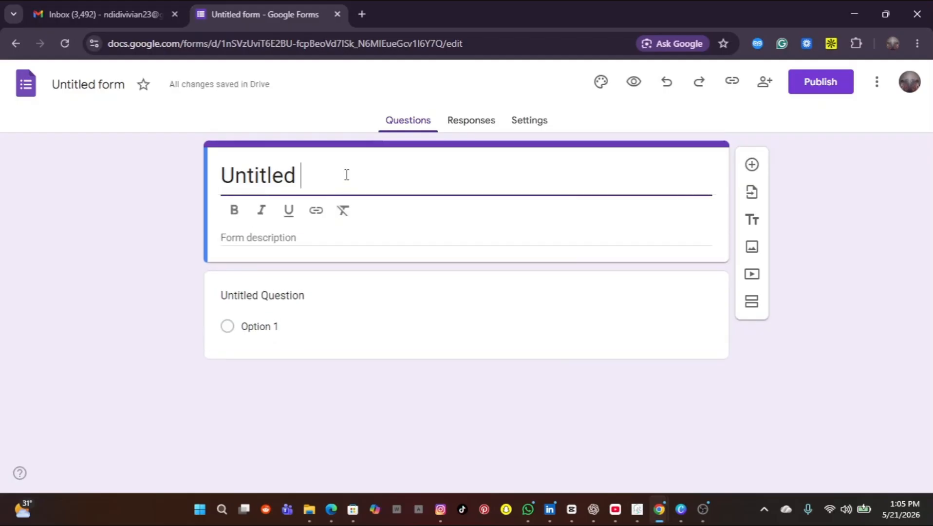
{"action": "key", "text": "BackSpace"}
{"action": "key", "text": "BackSpace"}
{"action": "key", "text": "BackSpace"}
{"action": "key", "text": "BackSpace"}
{"action": "key", "text": "BackSpace"}
{"action": "key", "text": "BackSpace"}
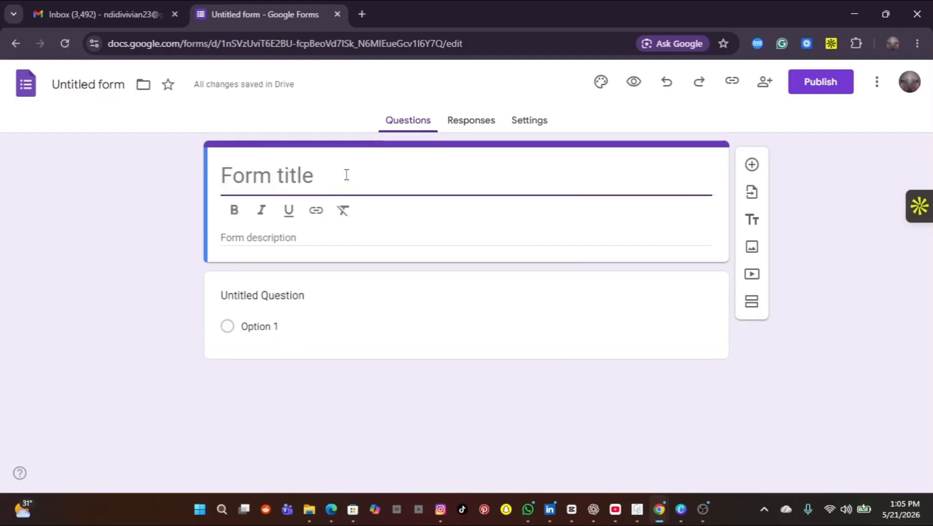
{"action": "key", "text": "ctrl+z"}
{"action": "type", "text": "M"}
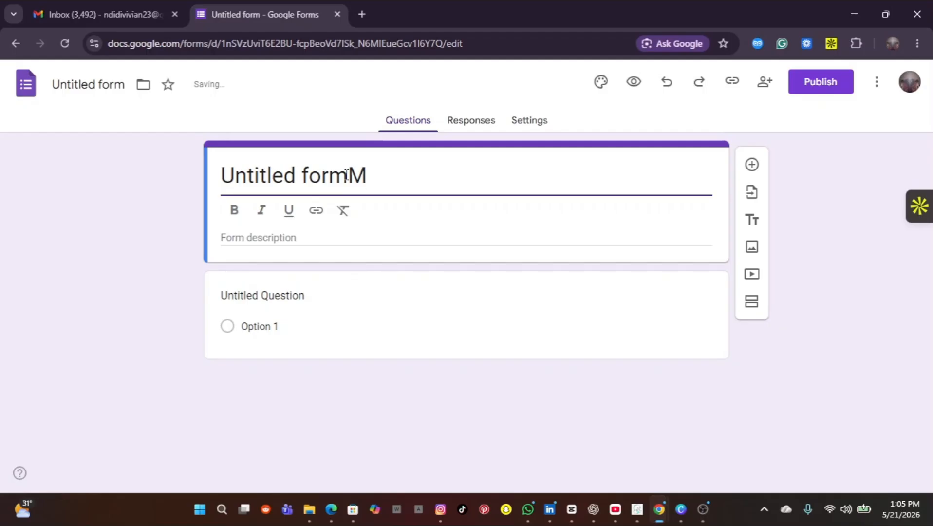
{"action": "key", "text": "BackSpace"}
{"action": "key", "text": "BackSpace"}
{"action": "key", "text": "BackSpace"}
{"action": "key", "text": "BackSpace"}
{"action": "key", "text": "BackSpace"}
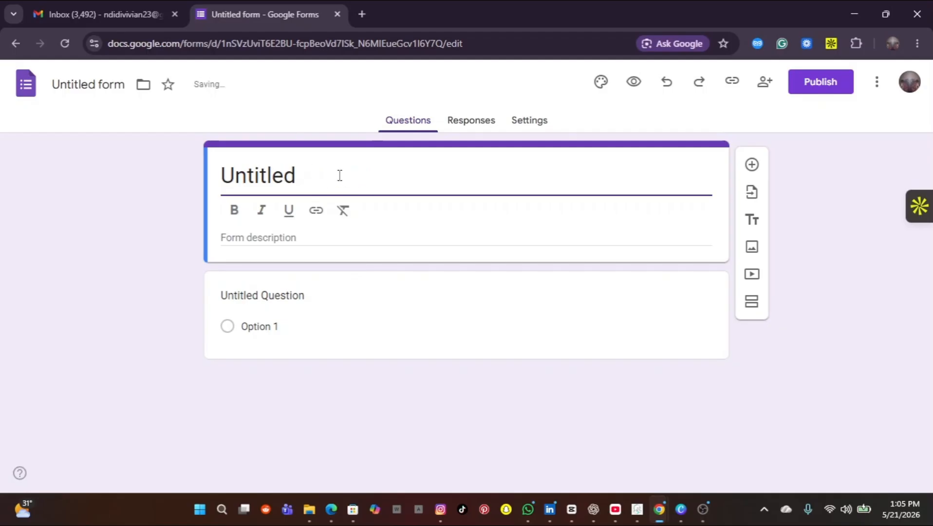
{"action": "key", "text": "BackSpace"}
{"action": "key", "text": "BackSpace"}
{"action": "key", "text": "BackSpace"}
{"action": "key", "text": "BackSpace"}
{"action": "key", "text": "BackSpace"}
{"action": "key", "text": "BackSpace"}
{"action": "key", "text": "BackSpace"}
{"action": "key", "text": "BackSpace"}
{"action": "key", "text": "BackSpace"}
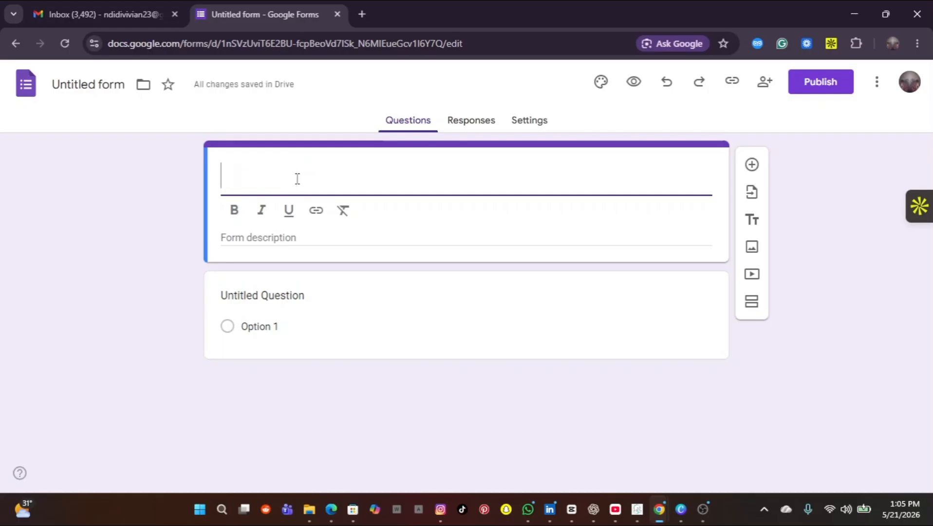
{"action": "type", "text": "M"}
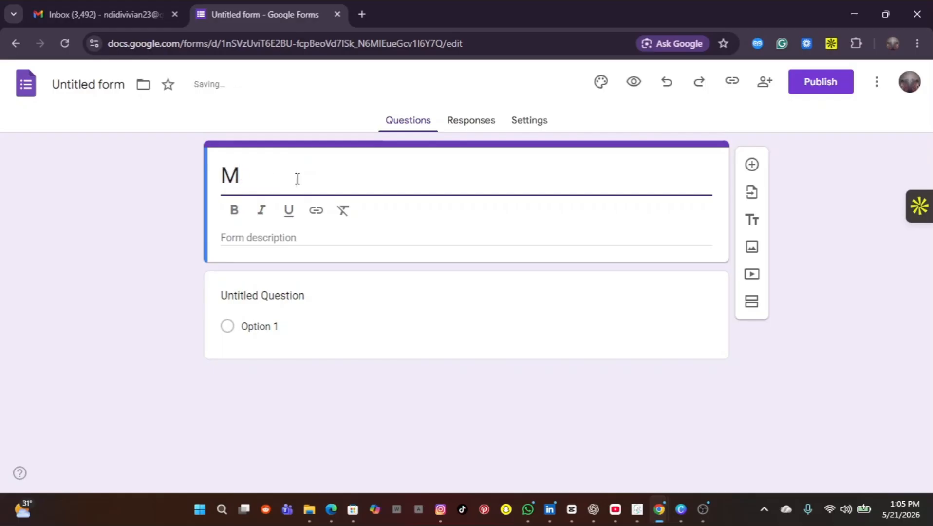
{"action": "type", "text": "ay sales"}
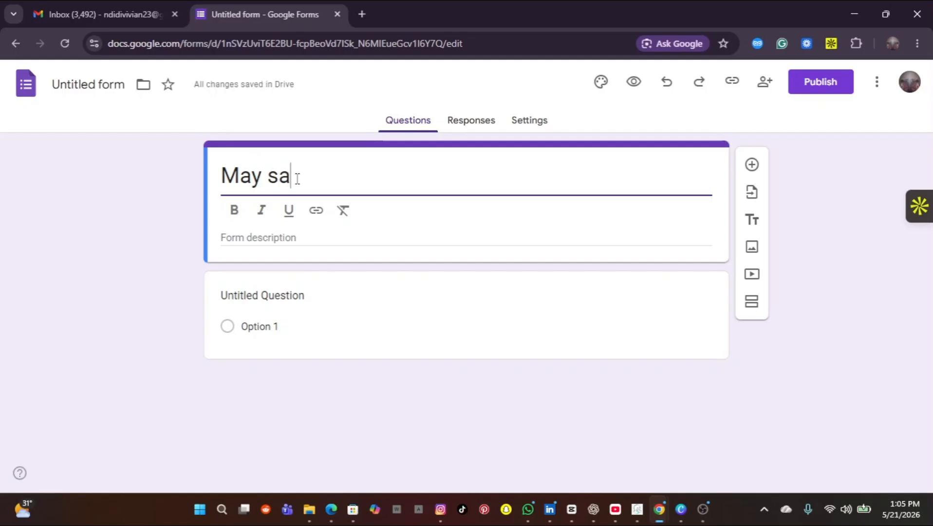
{"action": "left_click", "coordinate": [303, 295]}
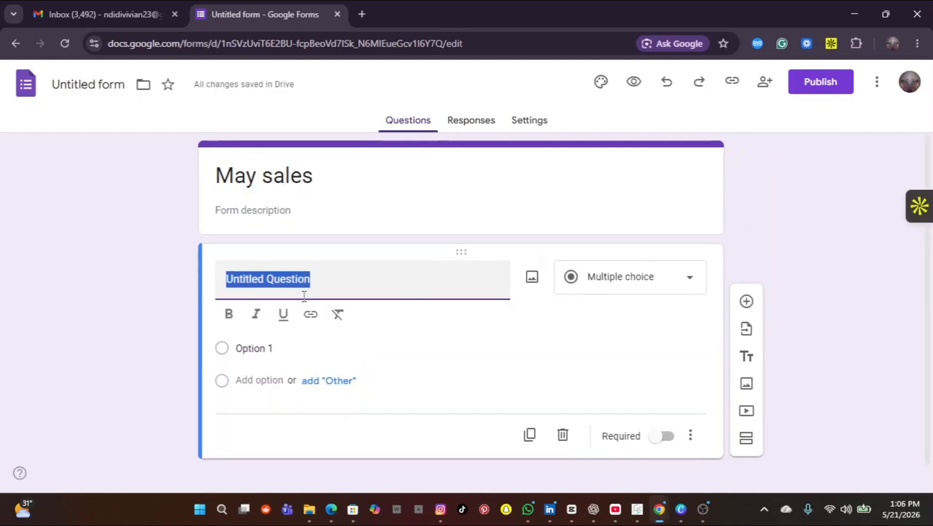
Step: Make the first question a short-answer 'Name', add an 'Email' question, then a third blank question
{"action": "key", "text": "BackSpace"}
{"action": "type", "text": "Name"}
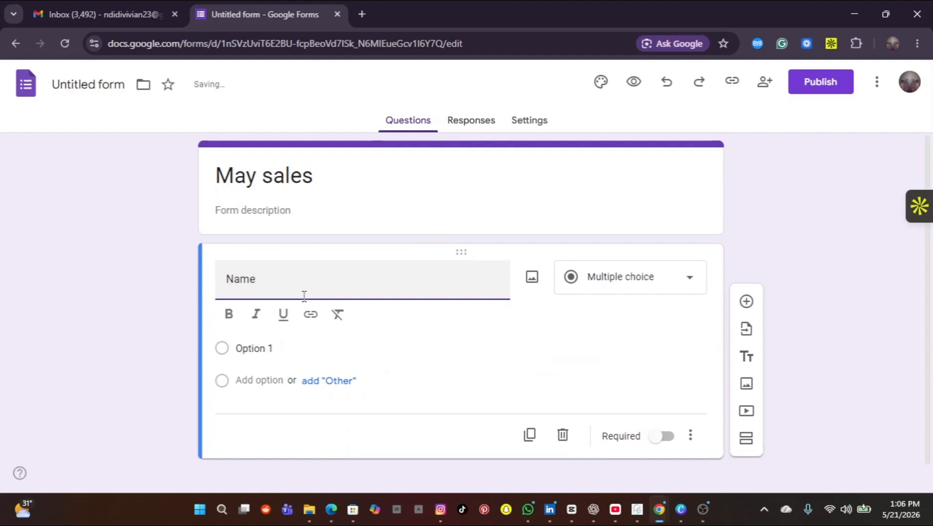
{"action": "left_click", "coordinate": [698, 283]}
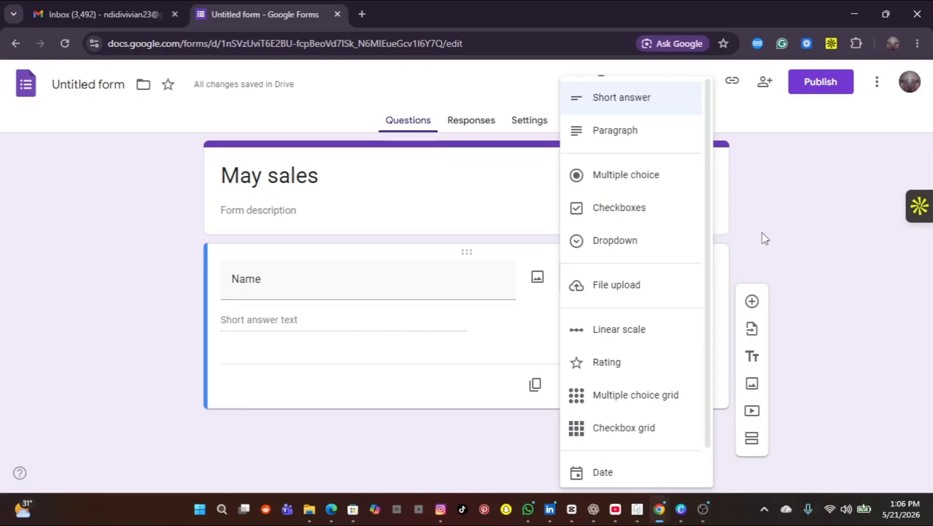
{"action": "left_click", "coordinate": [790, 233]}
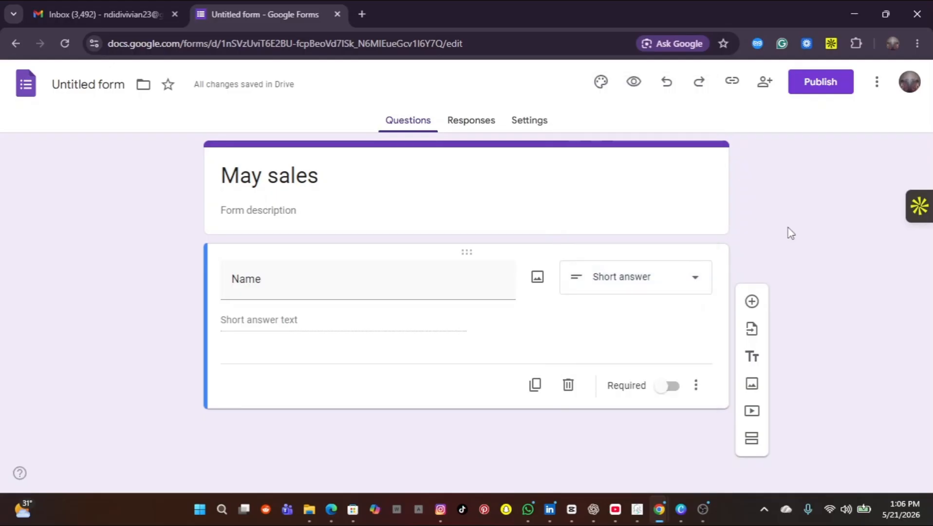
{"action": "left_click", "coordinate": [752, 302]}
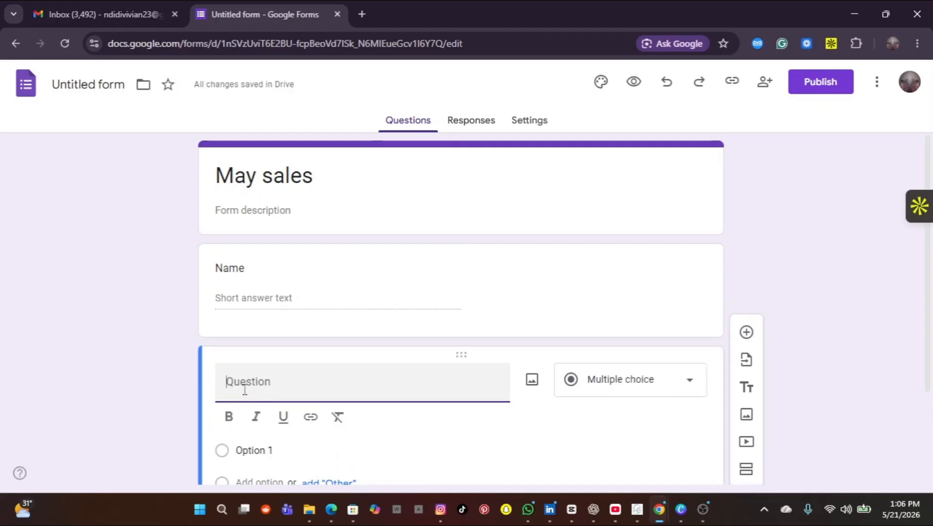
{"action": "type", "text": "Ema"}
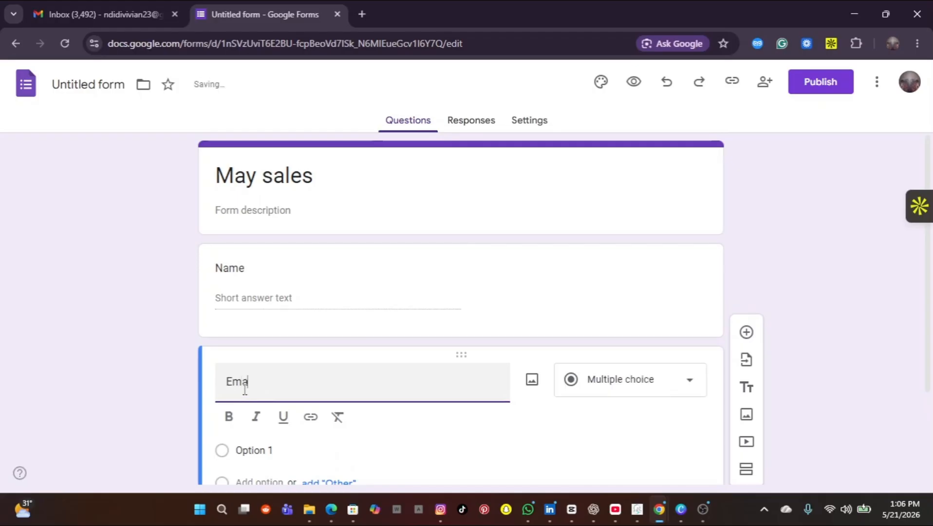
{"action": "type", "text": "il"}
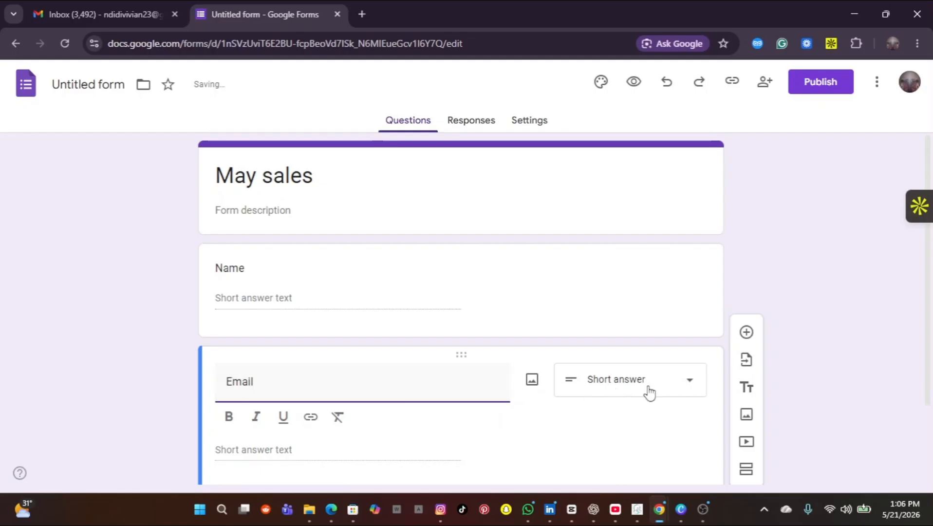
{"action": "left_click", "coordinate": [747, 336]}
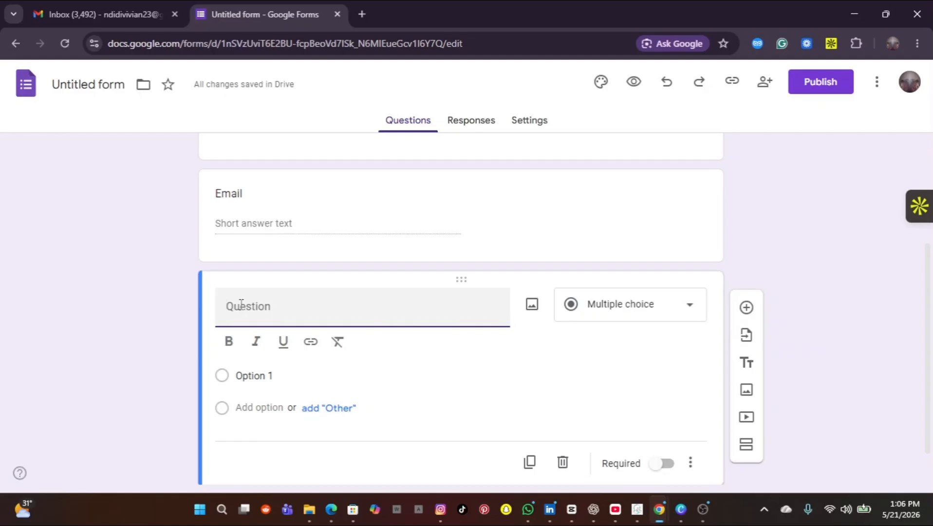
Step: Title the third question 'Phone' and add a fourth question titled 'Business'
{"action": "type", "text": "p"}
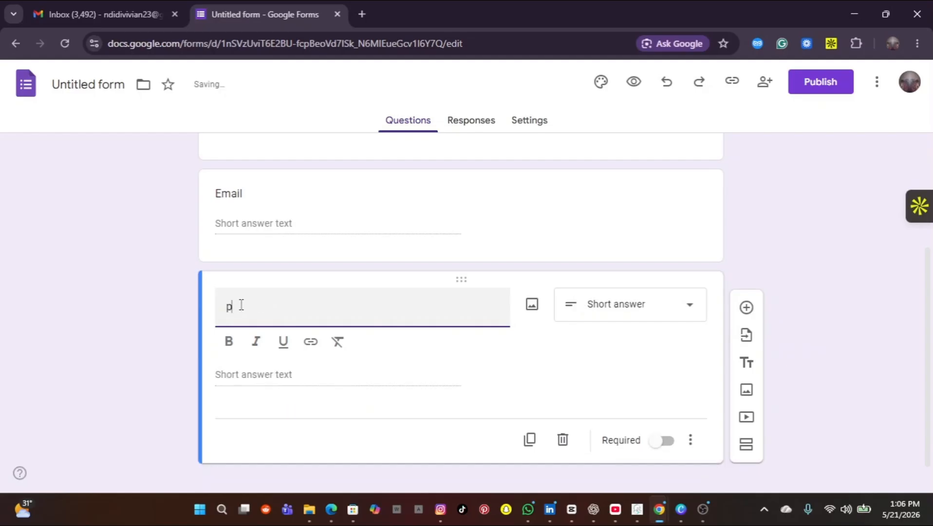
{"action": "key", "text": "BackSpace"}
{"action": "type", "text": "Phone"}
{"action": "left_click", "coordinate": [748, 308]}
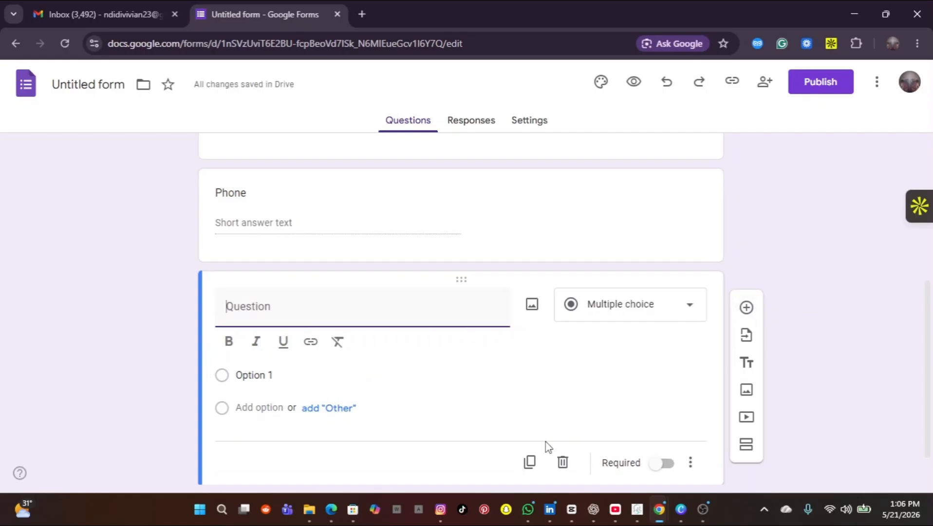
{"action": "mouse_move", "coordinate": [332, 509]}
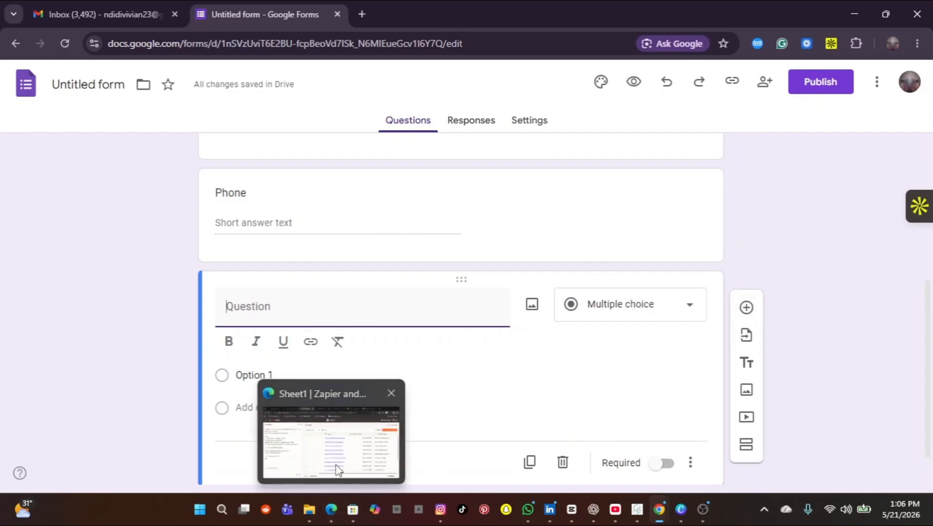
{"action": "mouse_move", "coordinate": [337, 456]}
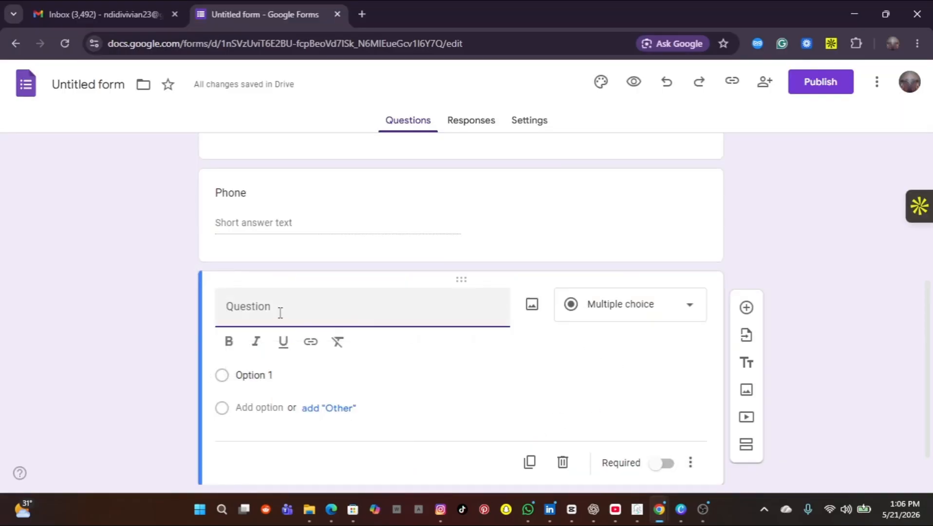
{"action": "type", "text": "B"}
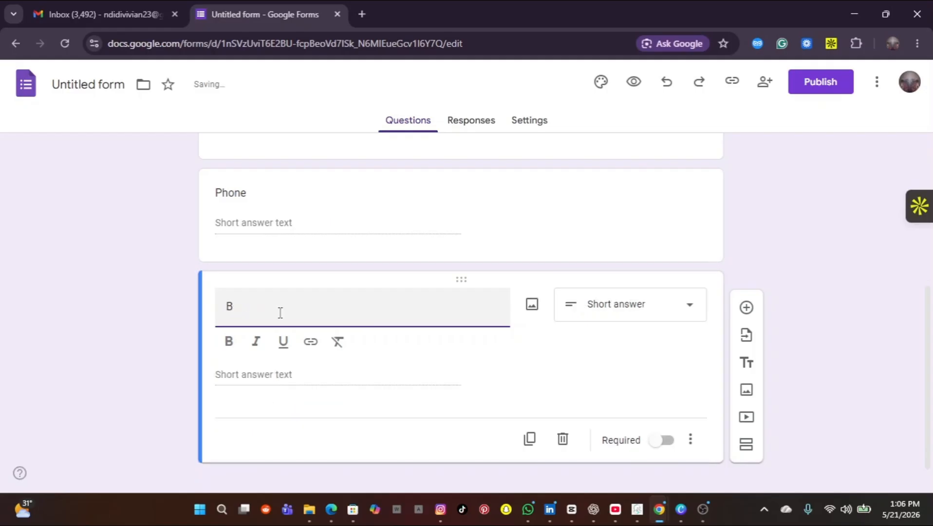
{"action": "type", "text": "siusiness"}
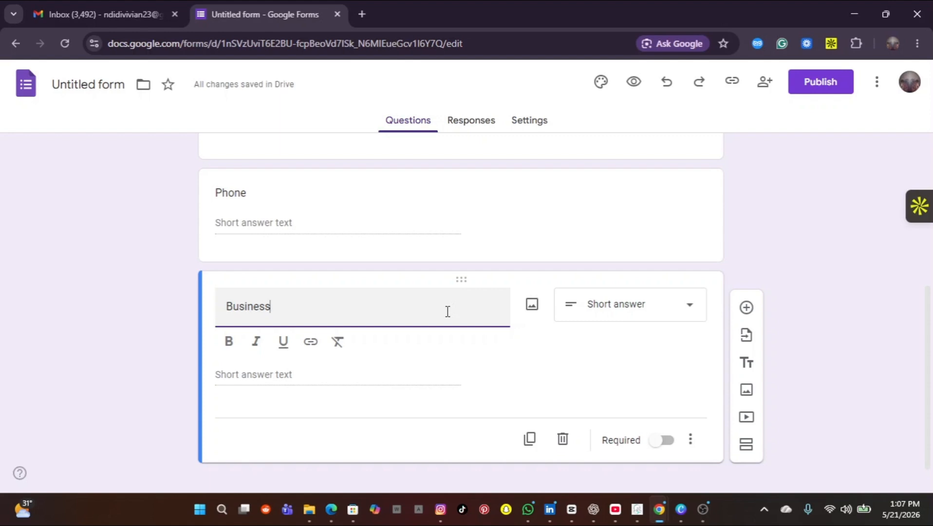
{"action": "left_click", "coordinate": [692, 312]}
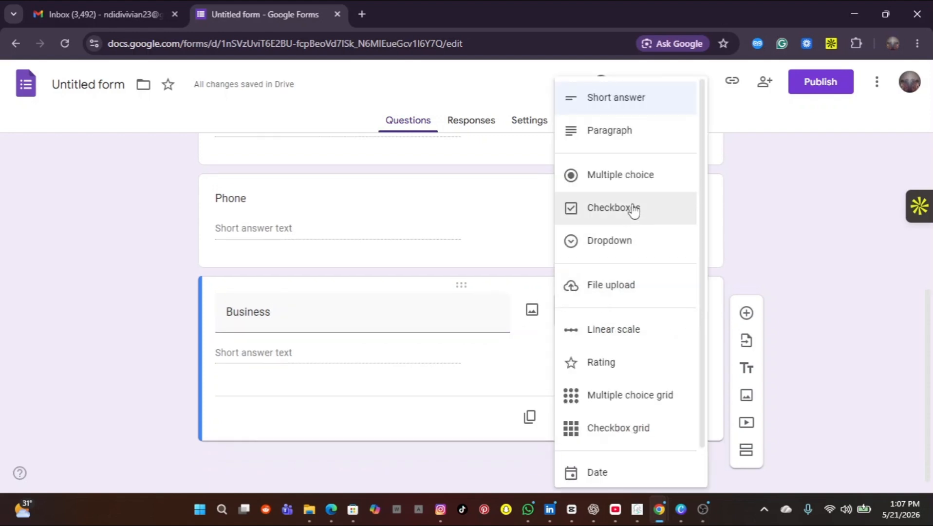
{"action": "left_click", "coordinate": [627, 175]}
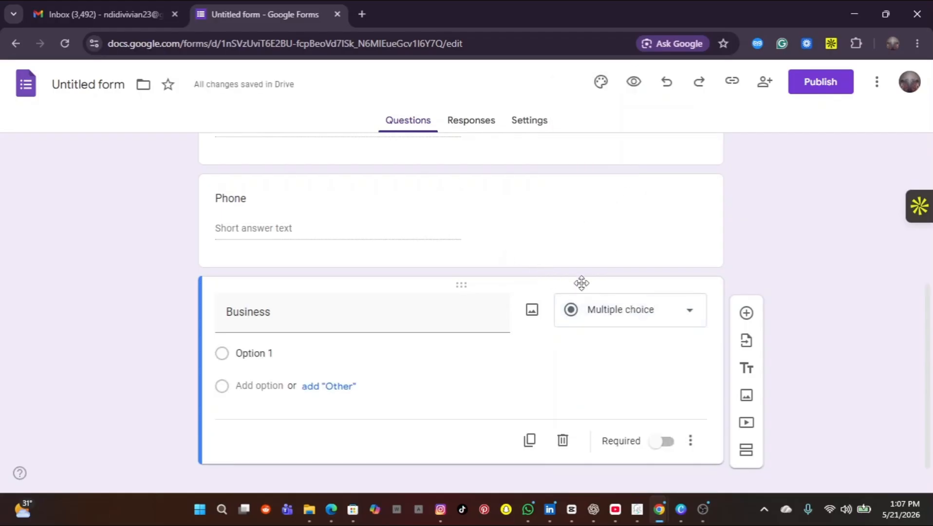
{"action": "left_click", "coordinate": [687, 320]}
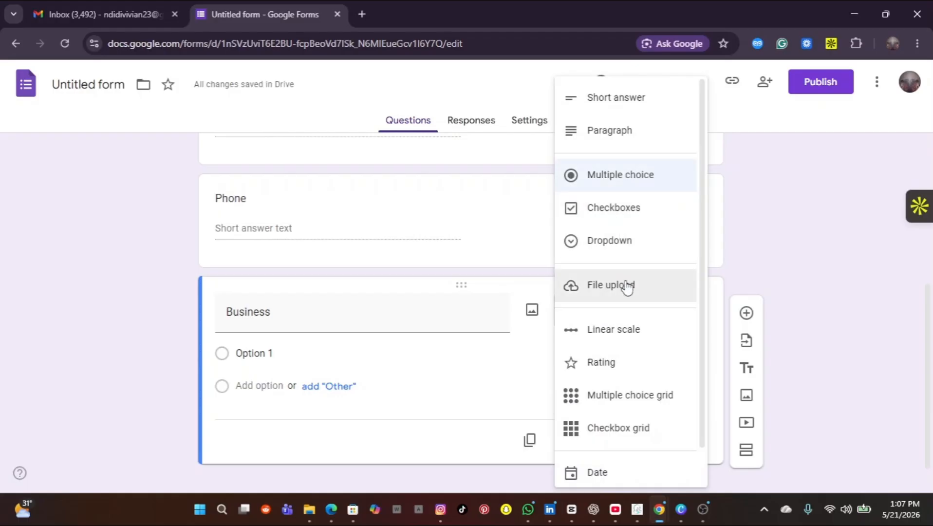
{"action": "scroll", "coordinate": [630, 336], "scroll_direction": "down", "scroll_amount": 1}
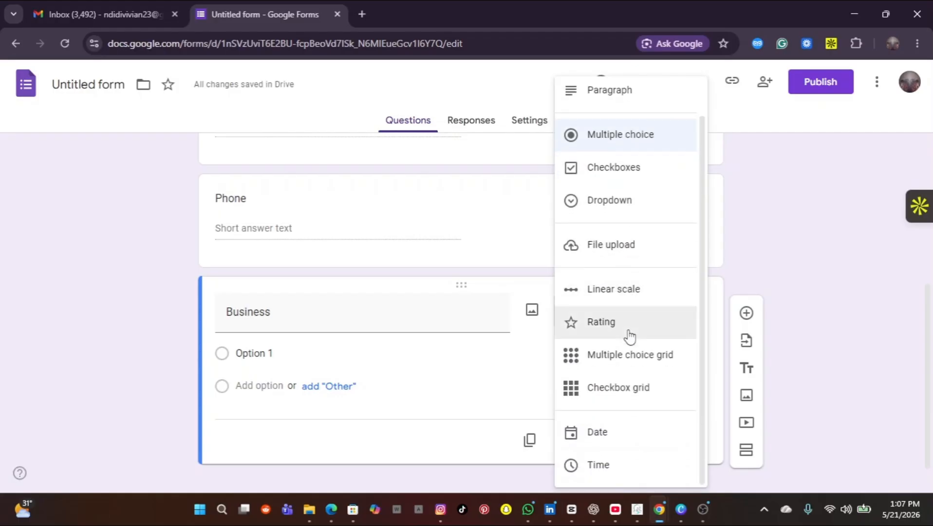
{"action": "scroll", "coordinate": [630, 336], "scroll_direction": "up", "scroll_amount": 1}
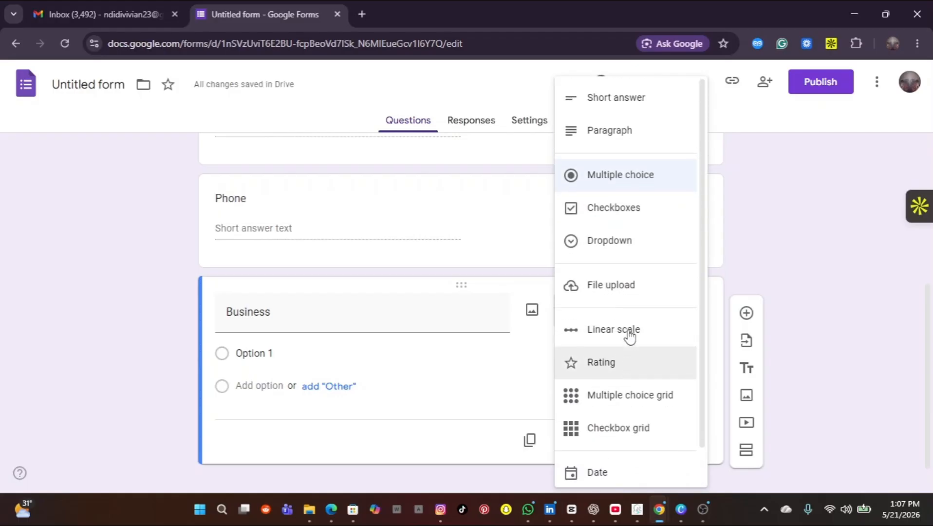
{"action": "left_click", "coordinate": [627, 104]}
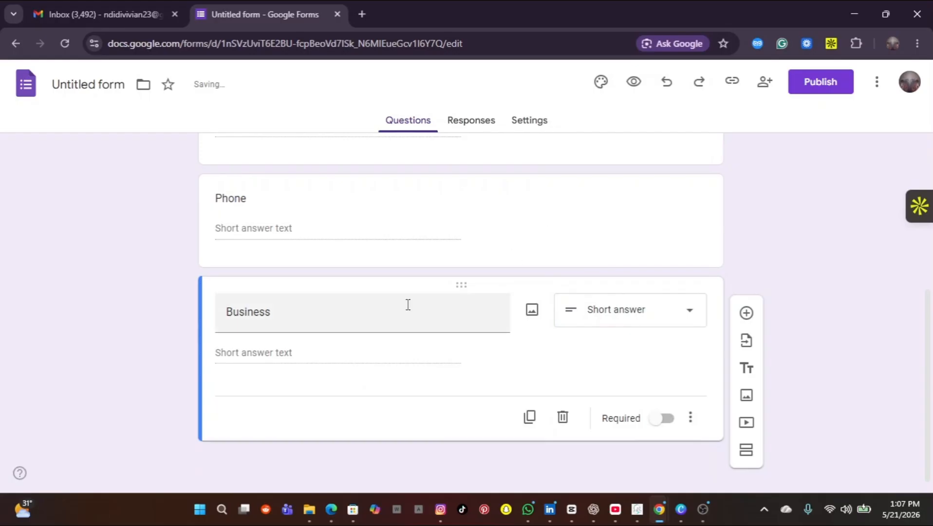
{"action": "scroll", "coordinate": [395, 307], "scroll_direction": "up", "scroll_amount": 6}
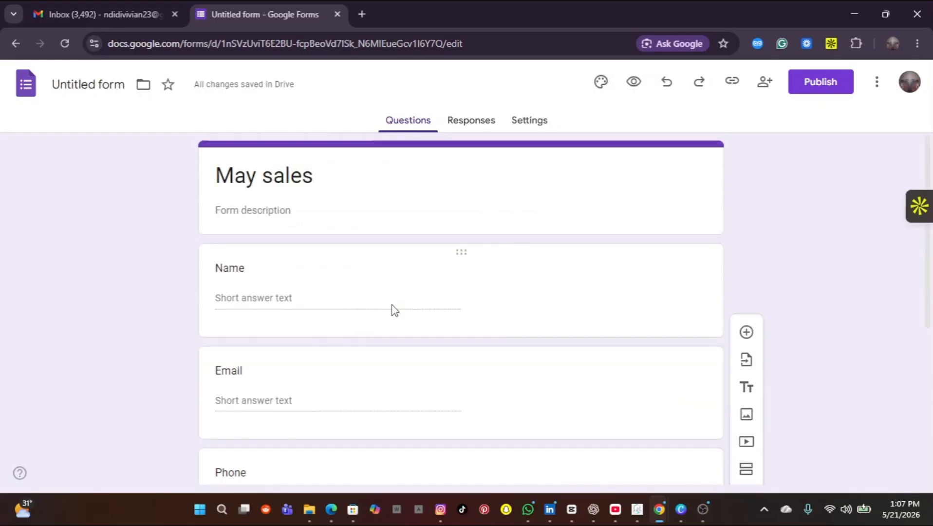
Step: Publish the May sales form
{"action": "scroll", "coordinate": [395, 310], "scroll_direction": "down", "scroll_amount": 6}
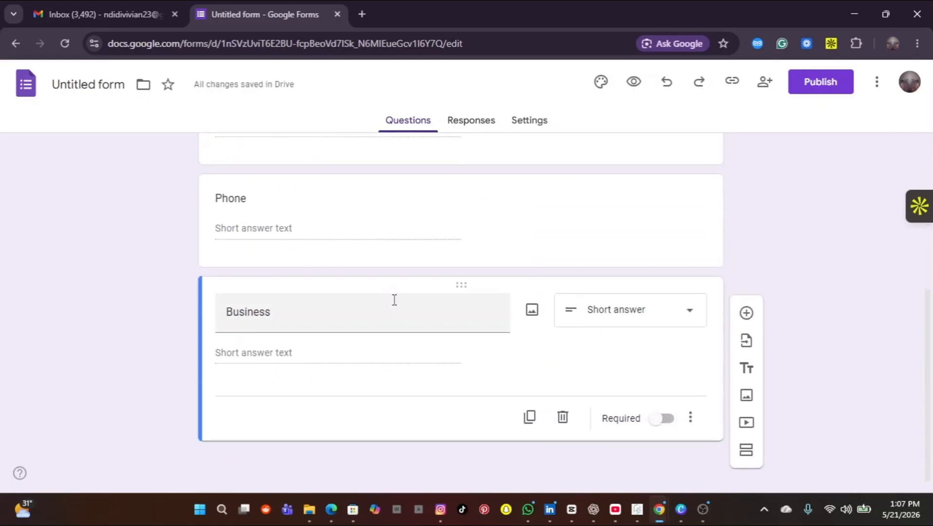
{"action": "scroll", "coordinate": [394, 302], "scroll_direction": "up", "scroll_amount": 6}
{"action": "scroll", "coordinate": [394, 304], "scroll_direction": "down", "scroll_amount": 2}
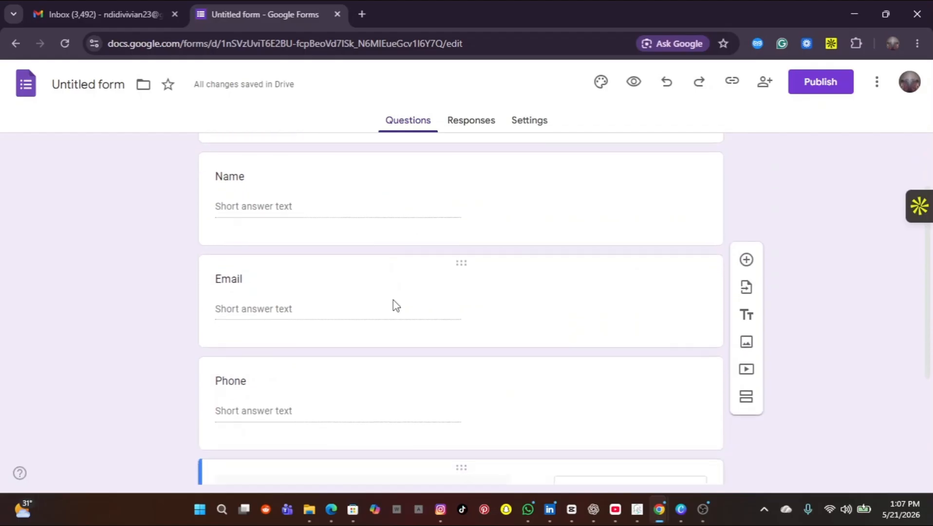
{"action": "scroll", "coordinate": [393, 299], "scroll_direction": "down", "scroll_amount": 3}
{"action": "scroll", "coordinate": [393, 300], "scroll_direction": "up", "scroll_amount": 3}
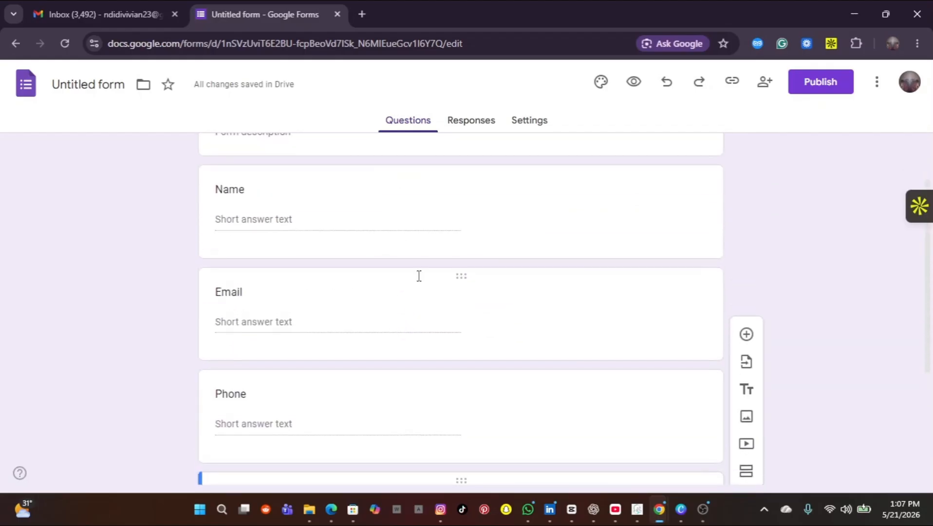
{"action": "left_click", "coordinate": [809, 83]}
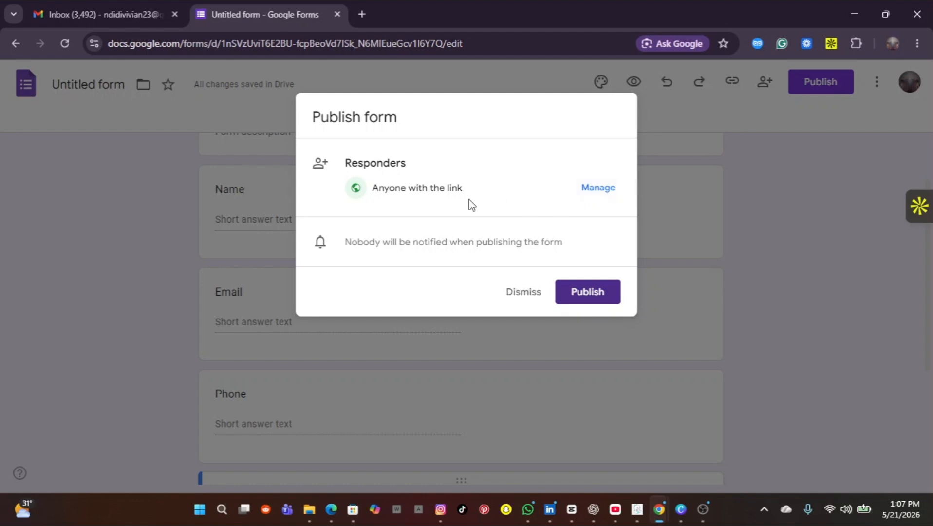
{"action": "left_click", "coordinate": [582, 295]}
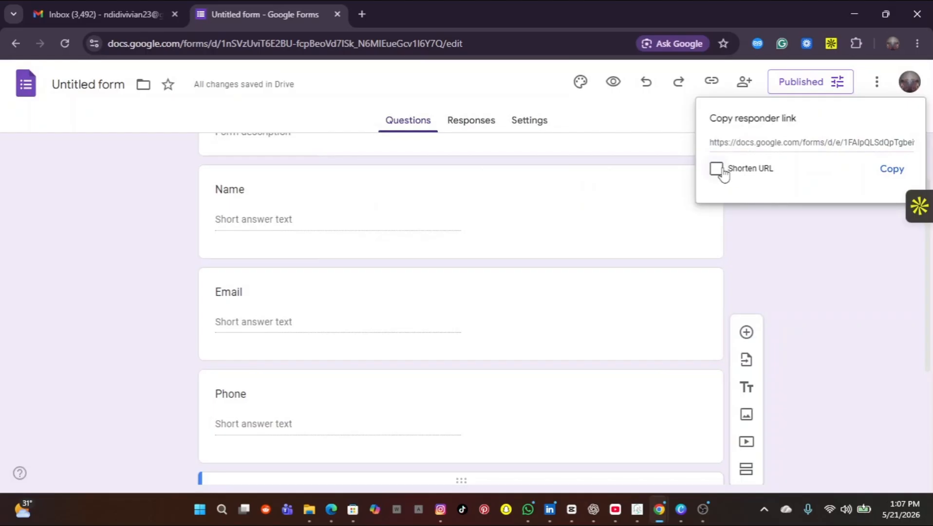
Step: Copy the form's shortened responder link and switch to WhatsApp
{"action": "left_click", "coordinate": [717, 170]}
{"action": "left_click", "coordinate": [892, 170]}
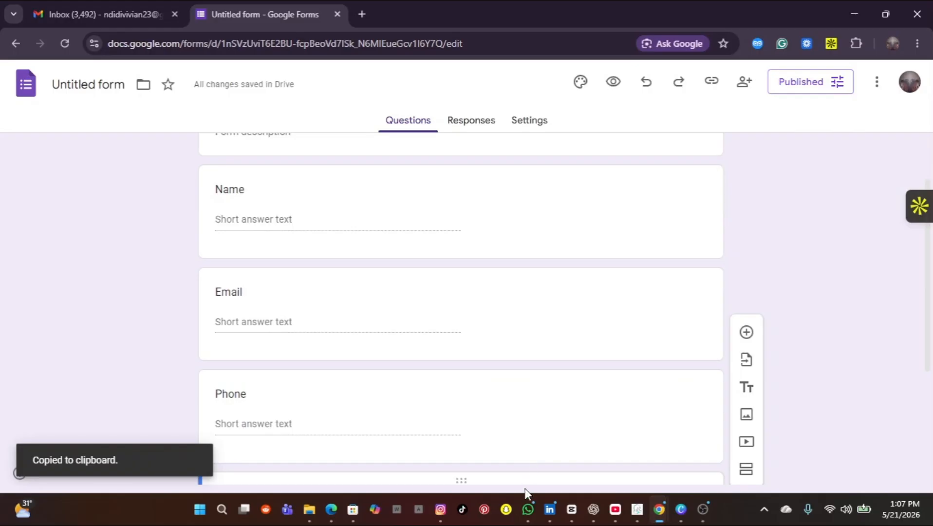
{"action": "left_click", "coordinate": [527, 510]}
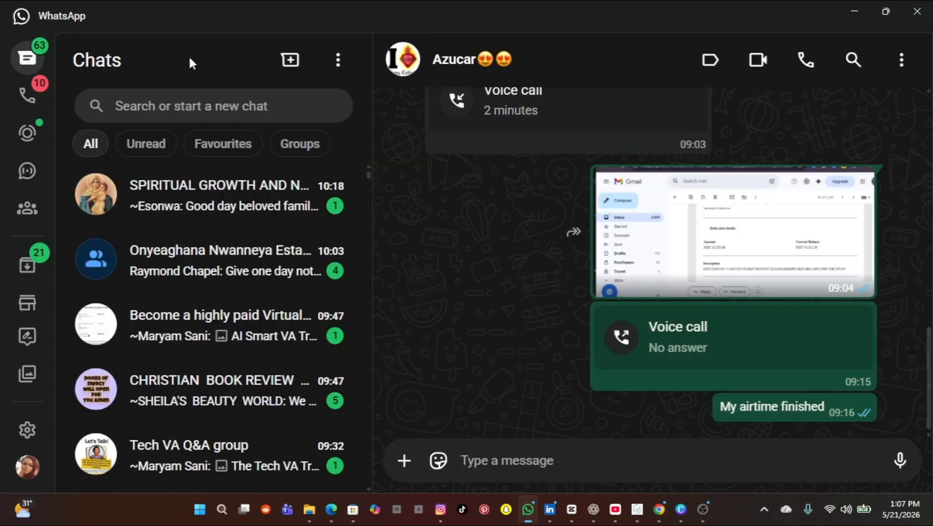
Step: Send the form's short link to your own WhatsApp chat and open it in the browser
{"action": "left_click", "coordinate": [164, 108]}
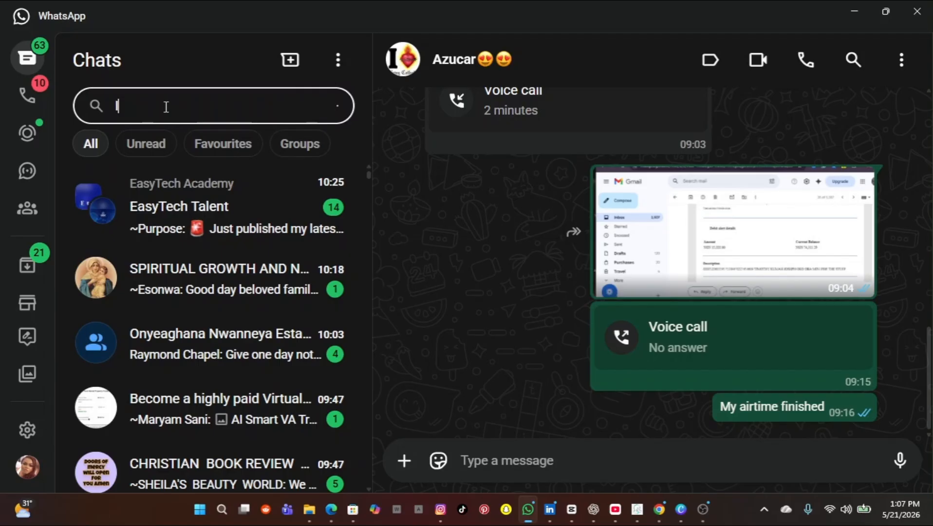
{"action": "type", "text": "la vi"}
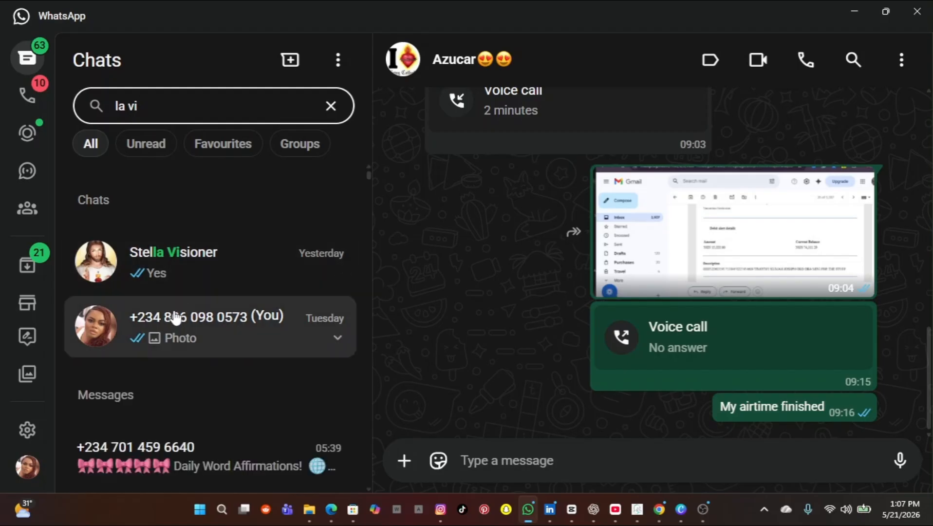
{"action": "left_click", "coordinate": [178, 317]}
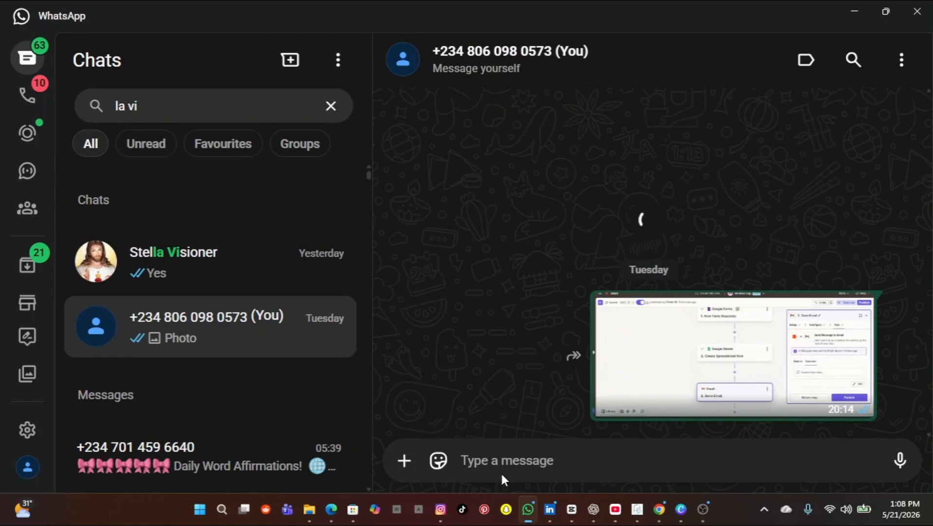
{"action": "key", "text": "ctrl+v"}
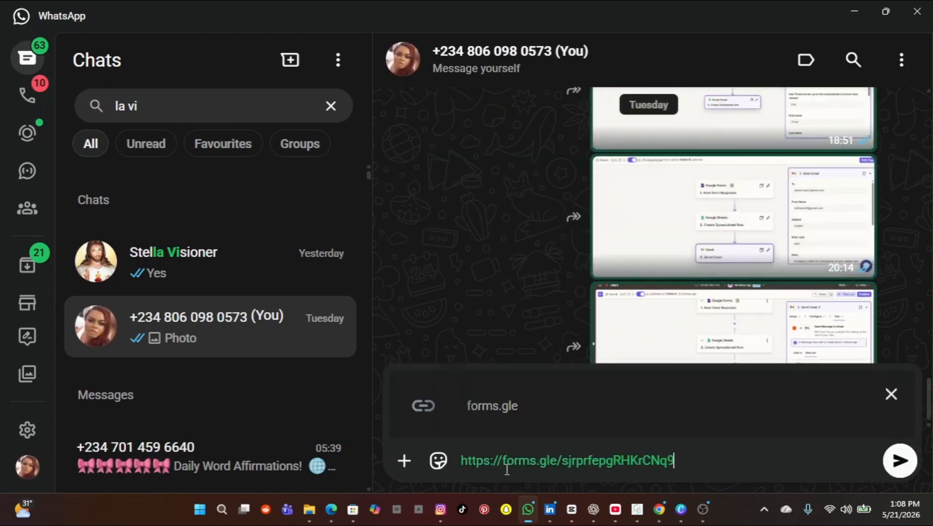
{"action": "left_click", "coordinate": [899, 460]}
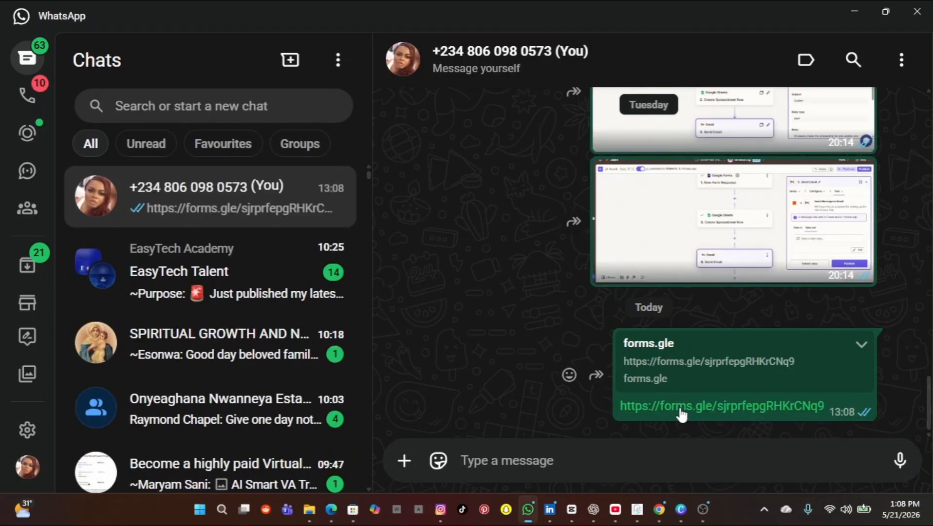
{"action": "left_click", "coordinate": [681, 415]}
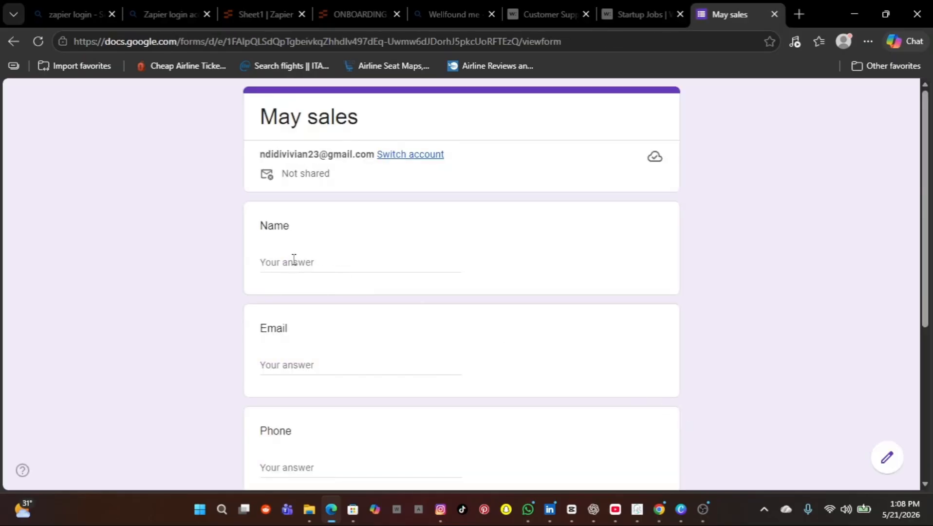
Step: Clear the test letter and type the first contact's full name from Sheet1 into the Name answer
{"action": "type", "text": "A"}
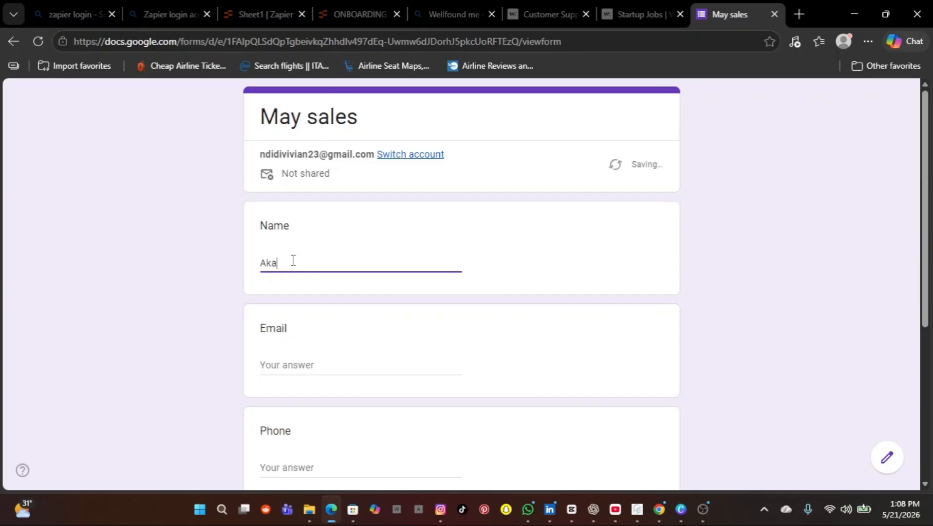
{"action": "key", "text": "BackSpace"}
{"action": "mouse_move", "coordinate": [309, 509]}
{"action": "mouse_move", "coordinate": [346, 472]}
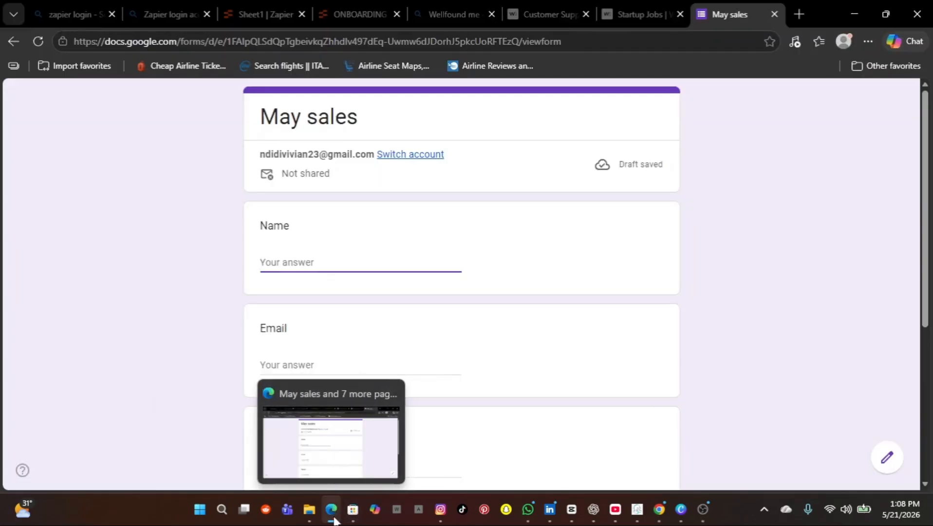
{"action": "left_click", "coordinate": [332, 467]}
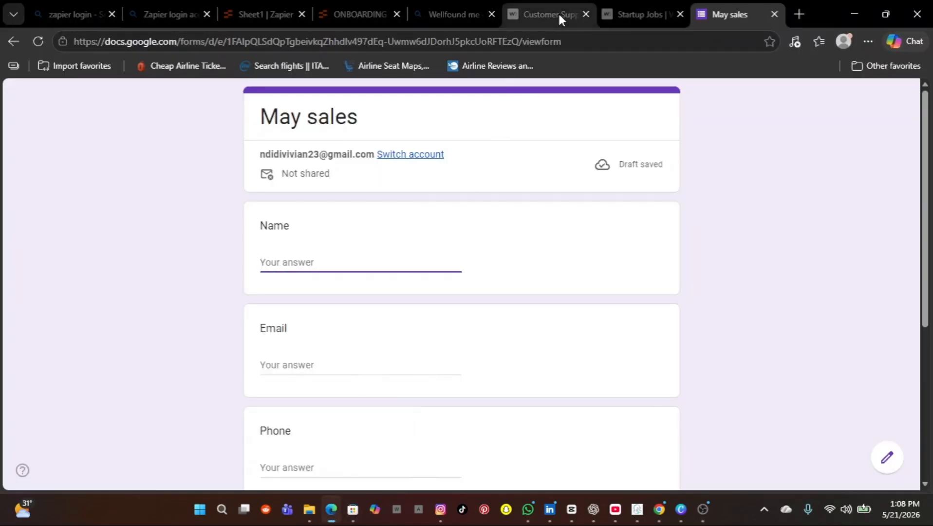
{"action": "left_click", "coordinate": [247, 15]}
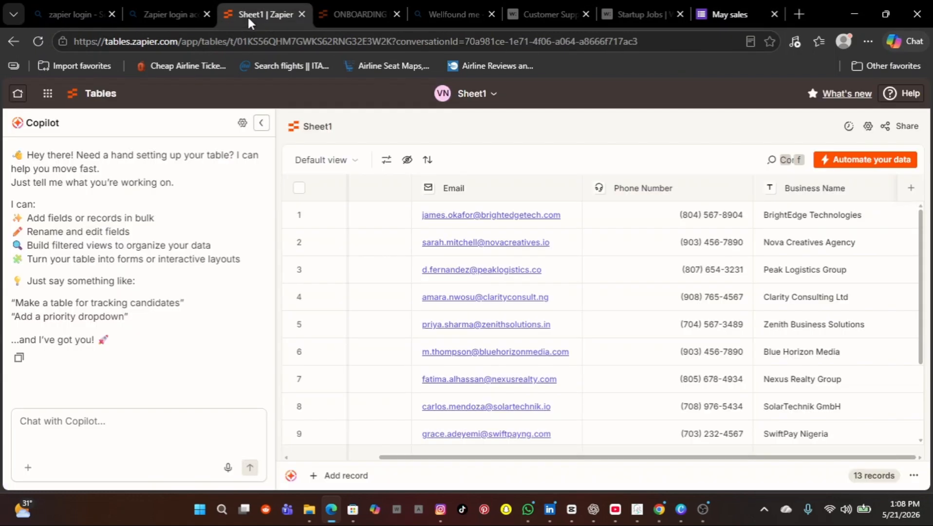
{"action": "scroll", "coordinate": [442, 273], "scroll_direction": "left", "scroll_amount": 3}
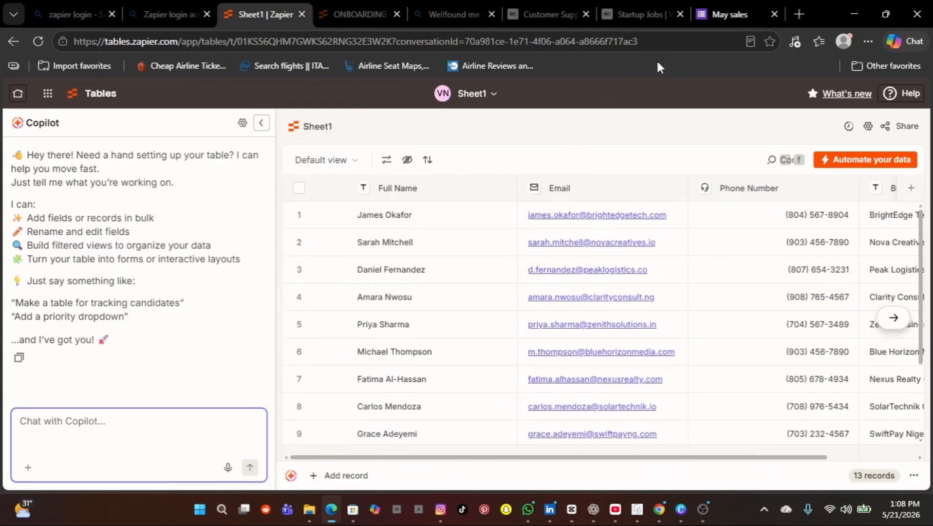
{"action": "left_click", "coordinate": [737, 13]}
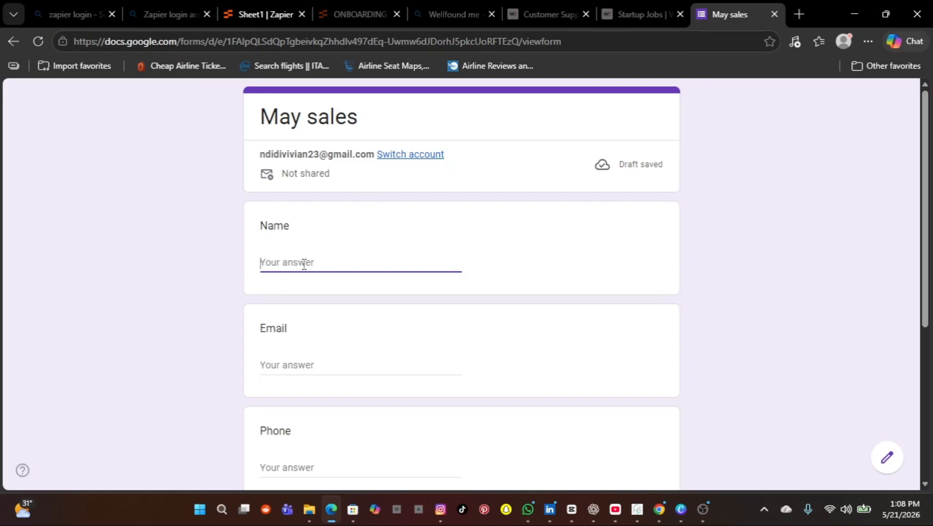
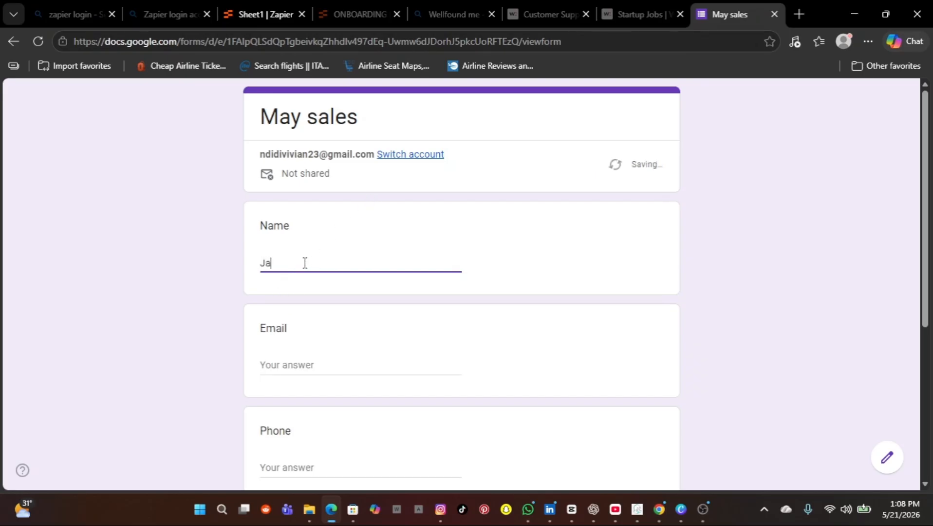
{"action": "left_click", "coordinate": [303, 374]}
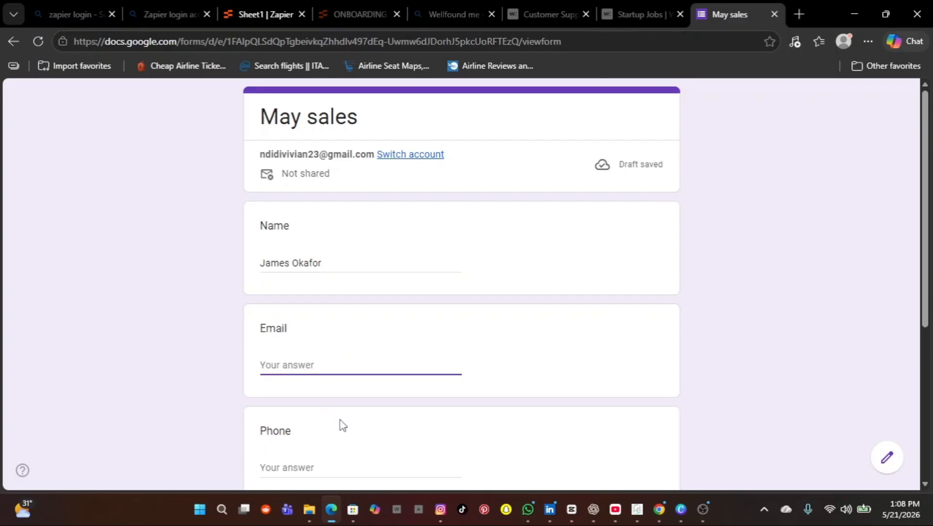
{"action": "mouse_move", "coordinate": [331, 511]}
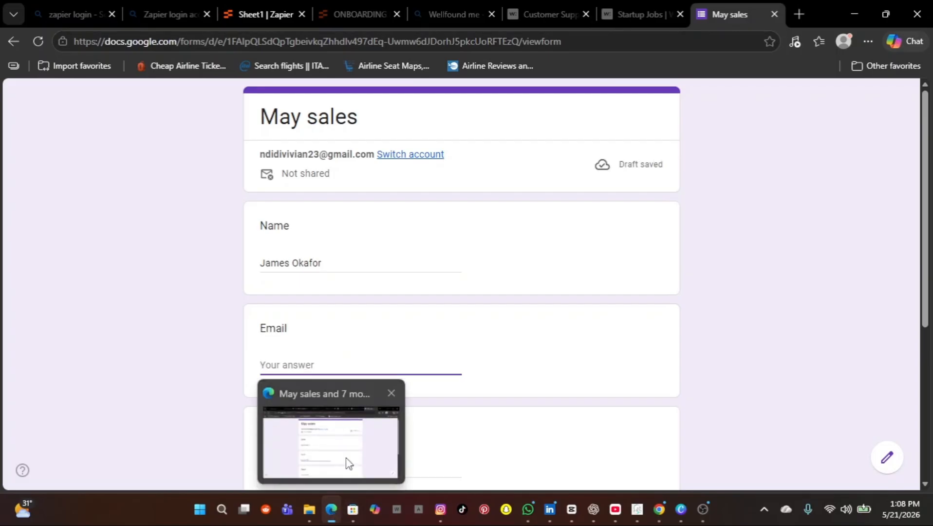
{"action": "left_click", "coordinate": [281, 14]}
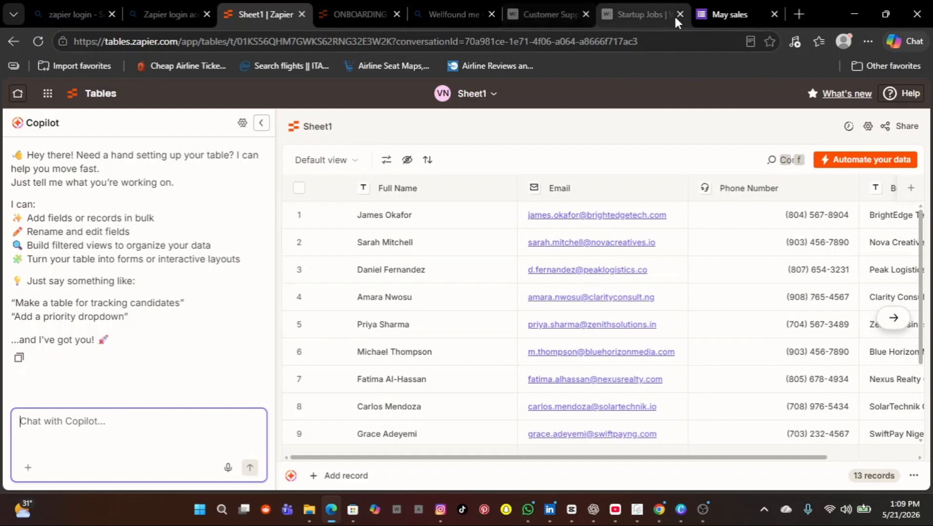
{"action": "left_click", "coordinate": [714, 13]}
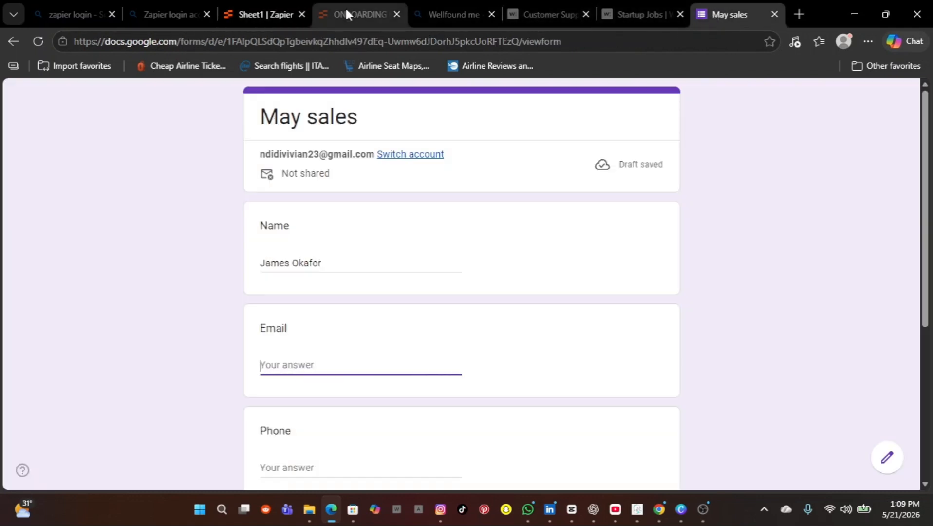
{"action": "left_click", "coordinate": [283, 16]}
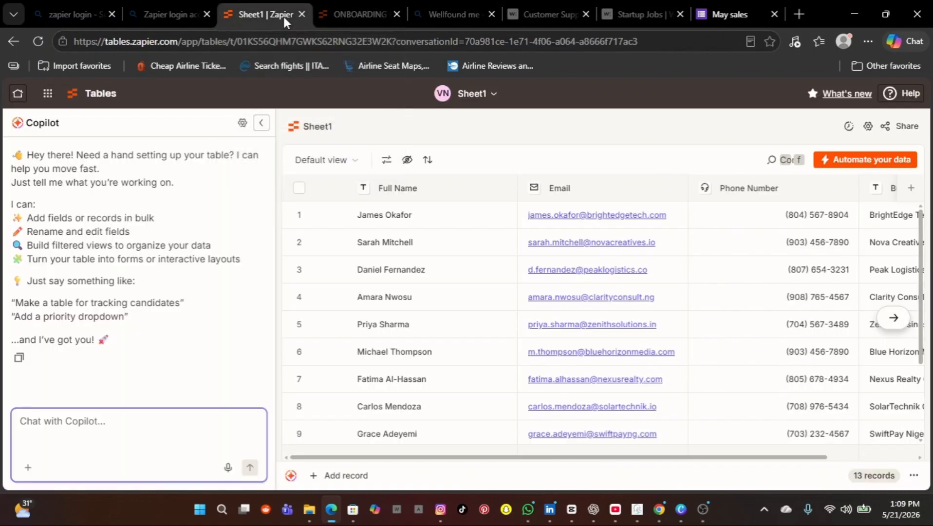
{"action": "left_click", "coordinate": [668, 215]}
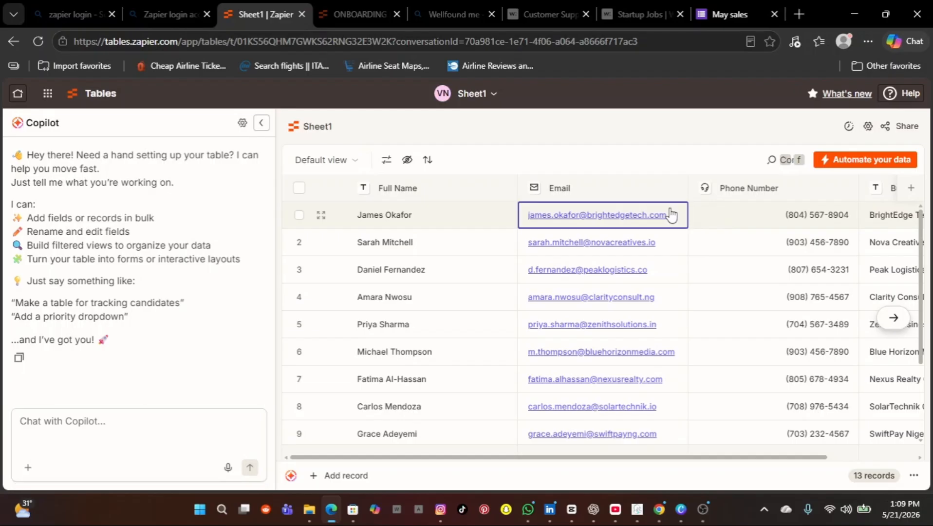
{"action": "left_click_drag", "start_coordinate": [669, 215], "coordinate": [525, 227]}
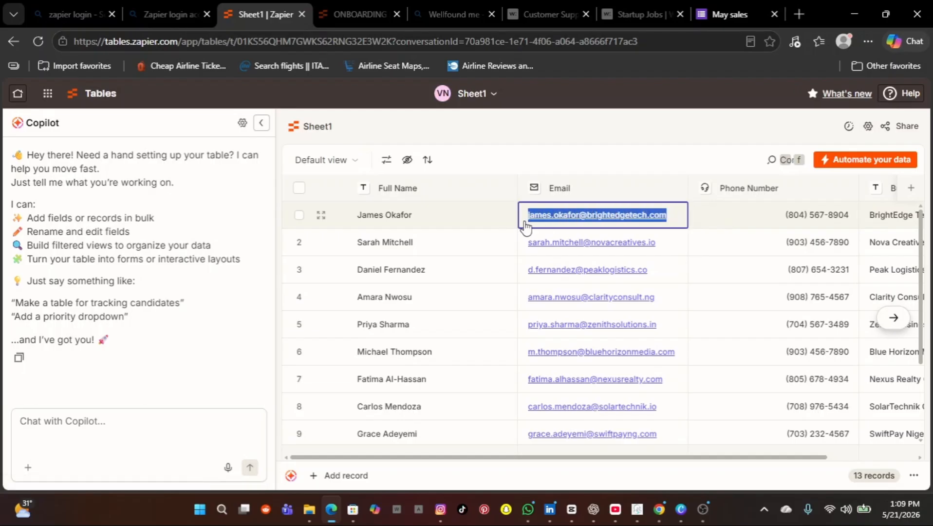
{"action": "key", "text": "ctrl+c"}
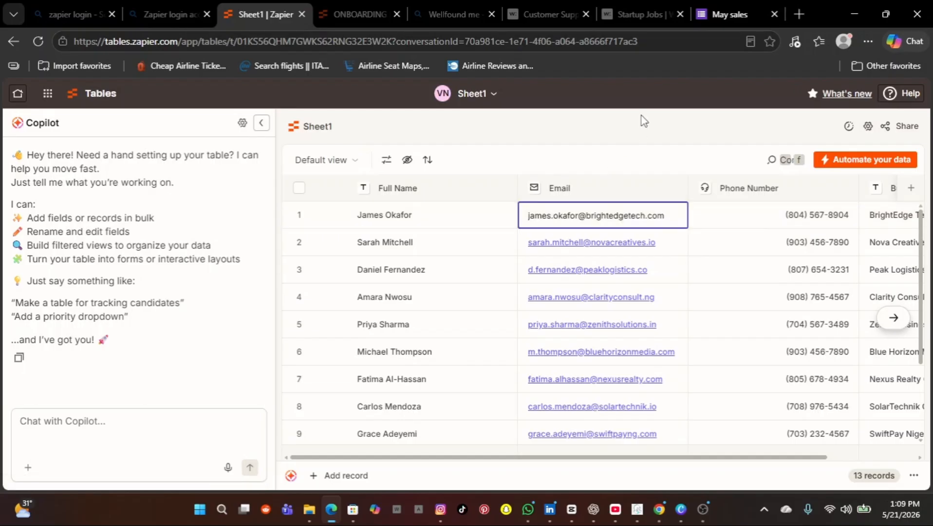
{"action": "left_click", "coordinate": [711, 13]}
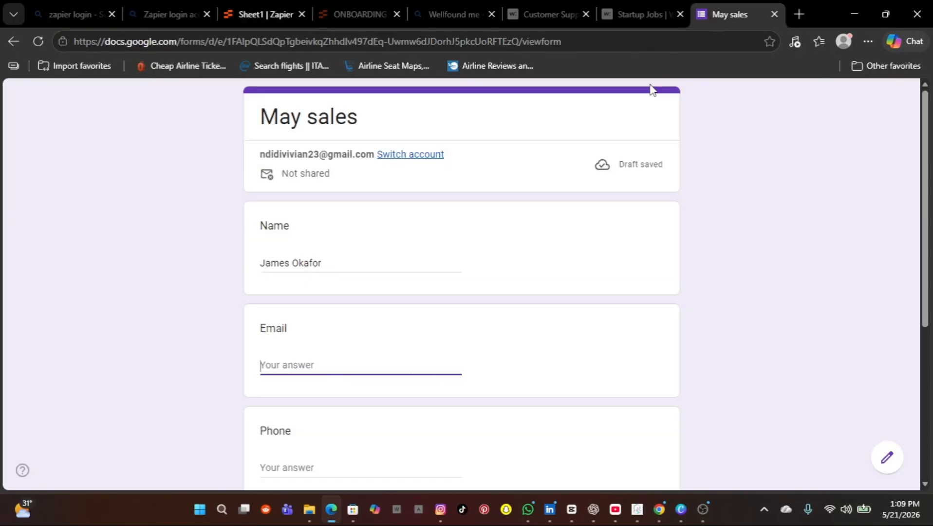
{"action": "left_click", "coordinate": [275, 361]}
{"action": "key", "text": "ctrl+v"}
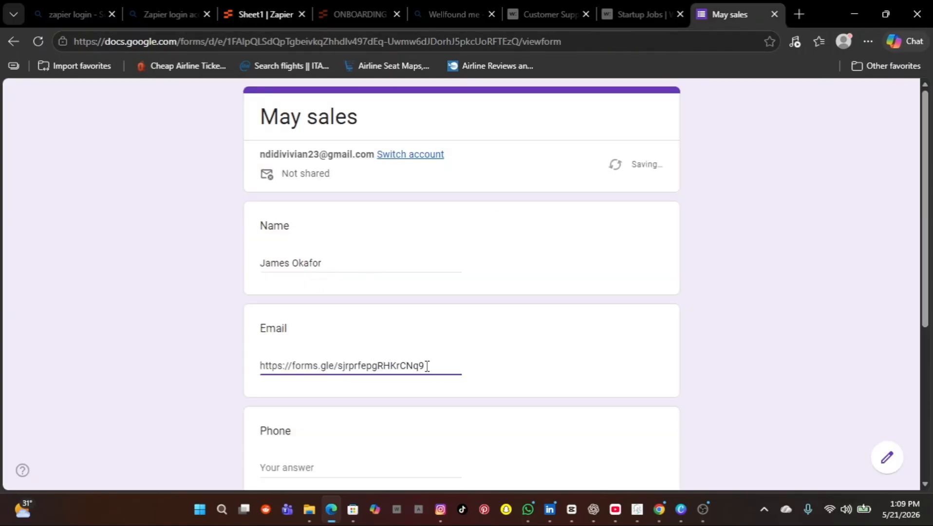
{"action": "key", "text": "BackSpace"}
{"action": "key", "text": "BackSpace"}
{"action": "key", "text": "BackSpace"}
{"action": "key", "text": "BackSpace"}
{"action": "key", "text": "BackSpace"}
{"action": "key", "text": "BackSpace"}
{"action": "key", "text": "BackSpace"}
{"action": "key", "text": "BackSpace"}
{"action": "key", "text": "BackSpace"}
{"action": "key", "text": "BackSpace"}
{"action": "key", "text": "BackSpace"}
{"action": "key", "text": "BackSpace"}
{"action": "key", "text": "BackSpace"}
{"action": "key", "text": "BackSpace"}
{"action": "key", "text": "BackSpace"}
{"action": "key", "text": "BackSpace"}
{"action": "key", "text": "BackSpace"}
{"action": "key", "text": "BackSpace"}
{"action": "key", "text": "BackSpace"}
{"action": "key", "text": "BackSpace"}
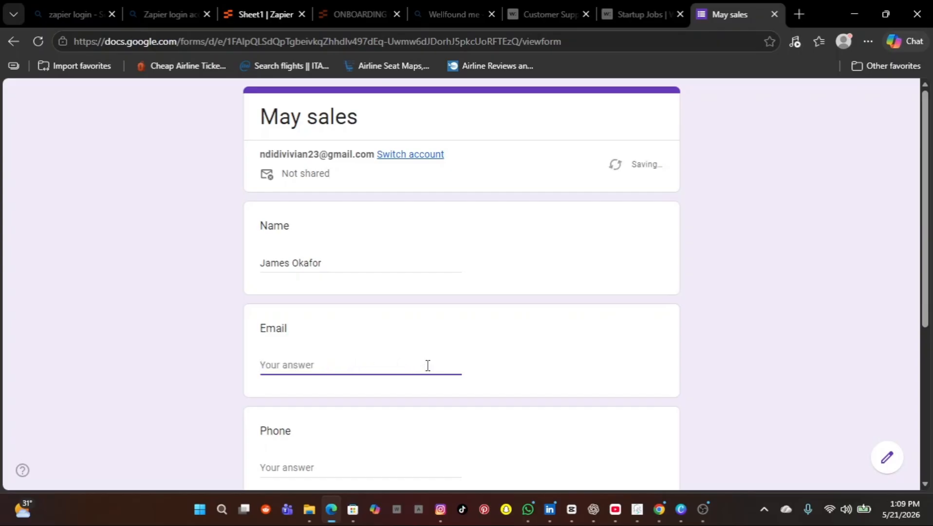
{"action": "left_click", "coordinate": [256, 13]}
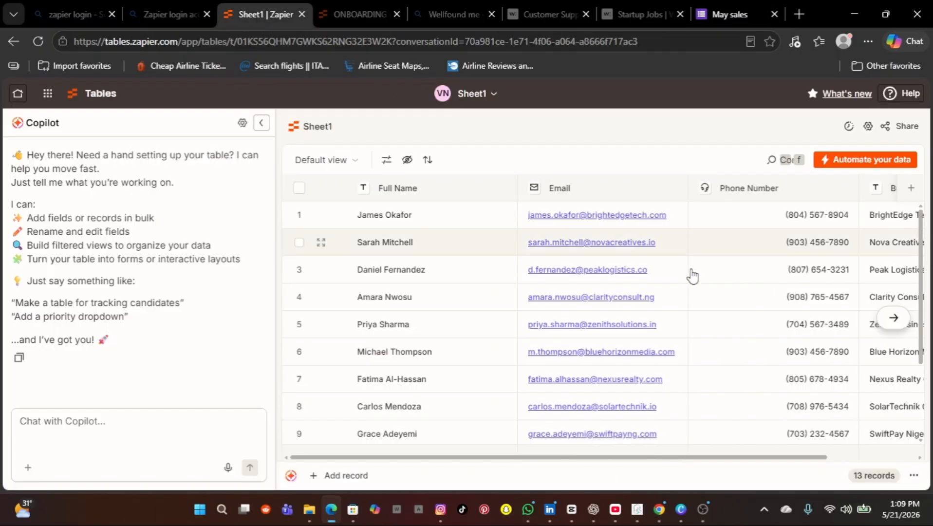
{"action": "left_click", "coordinate": [674, 218]}
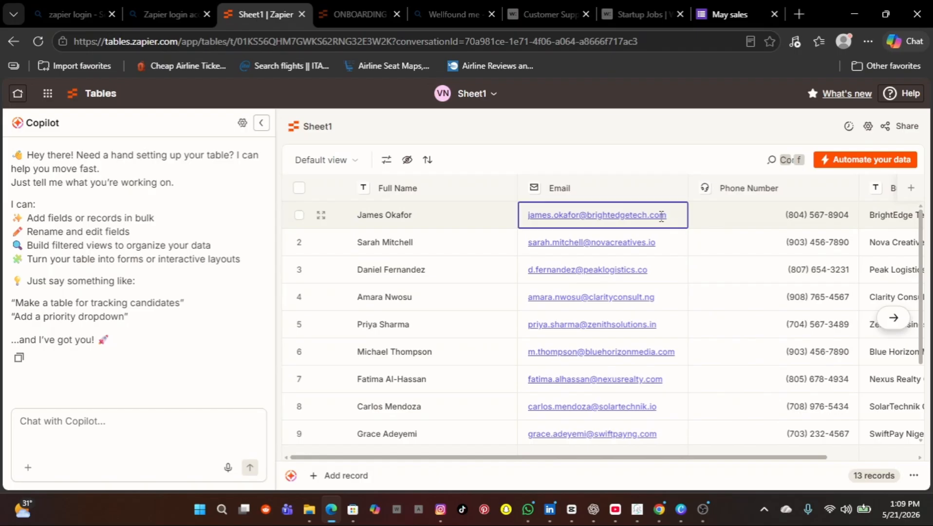
{"action": "left_click_drag", "start_coordinate": [662, 215], "coordinate": [525, 225]}
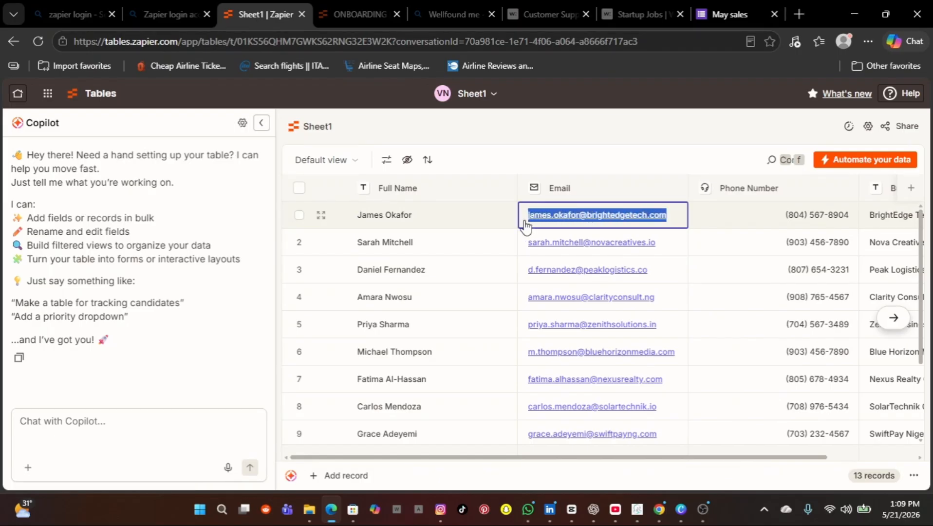
{"action": "left_click", "coordinate": [526, 227]}
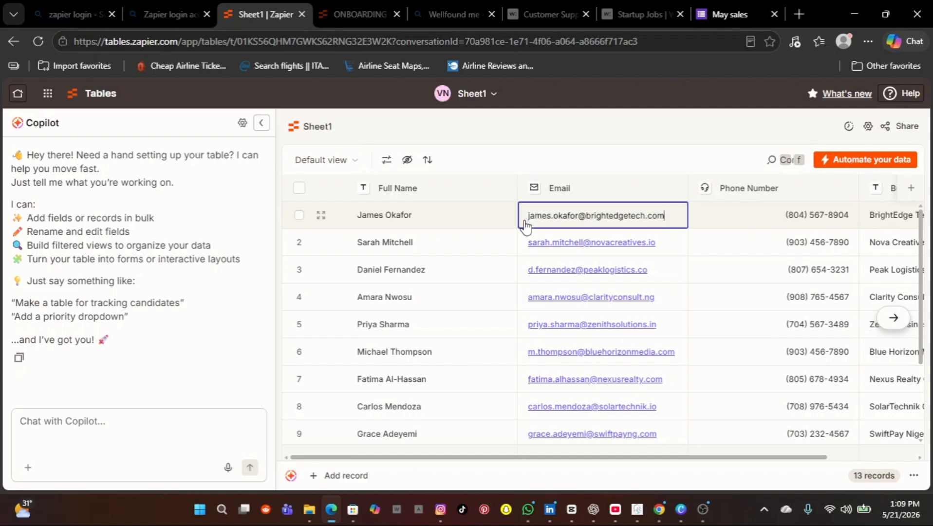
{"action": "left_click", "coordinate": [735, 12]}
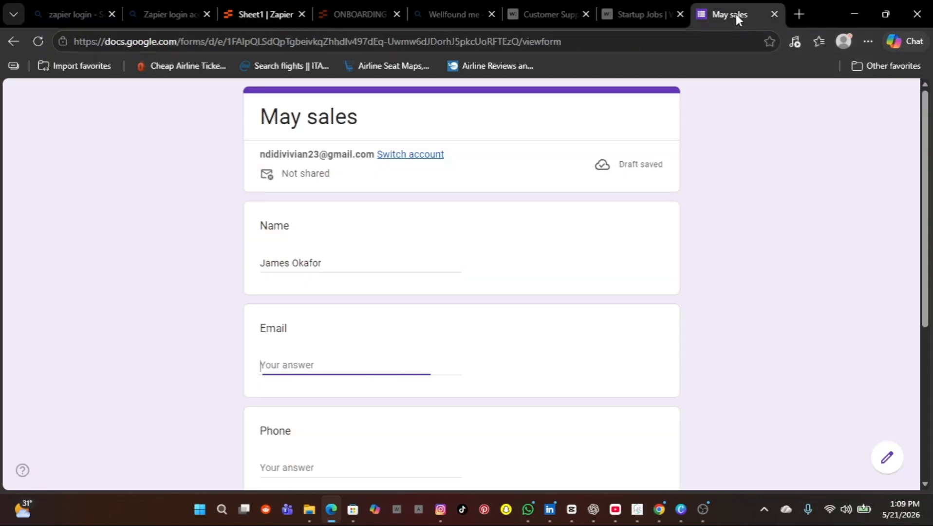
{"action": "key", "text": "ctrl+v"}
{"action": "double_click", "coordinate": [313, 364]}
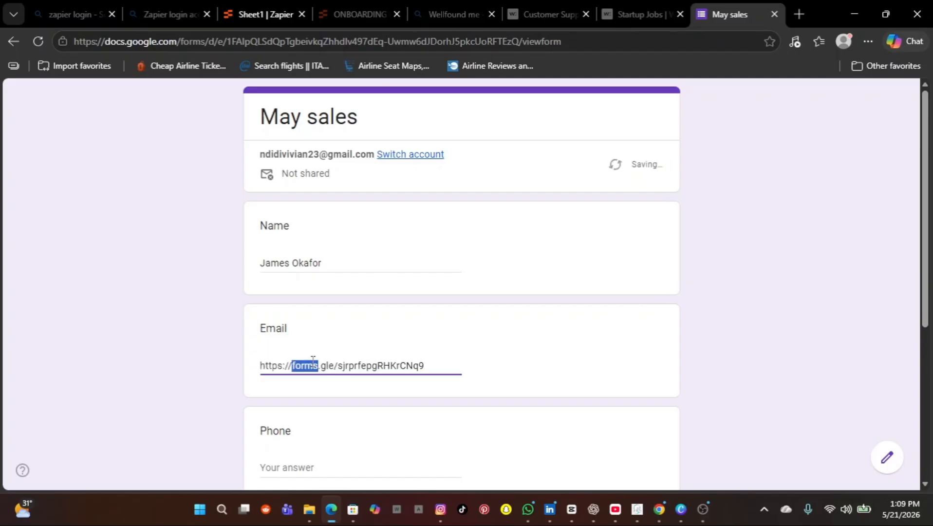
{"action": "left_click", "coordinate": [429, 364]}
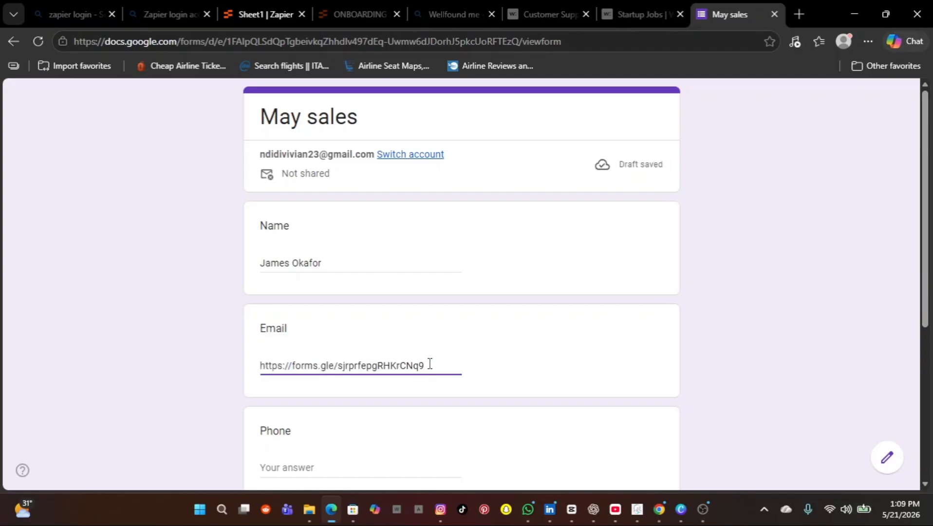
{"action": "key", "text": "BackSpace"}
{"action": "key", "text": "BackSpace"}
{"action": "key", "text": "BackSpace"}
{"action": "key", "text": "BackSpace"}
{"action": "key", "text": "BackSpace"}
{"action": "key", "text": "BackSpace"}
{"action": "key", "text": "BackSpace"}
{"action": "key", "text": "BackSpace"}
{"action": "key", "text": "BackSpace"}
{"action": "key", "text": "BackSpace"}
{"action": "key", "text": "BackSpace"}
{"action": "key", "text": "BackSpace"}
{"action": "key", "text": "BackSpace"}
{"action": "key", "text": "BackSpace"}
{"action": "key", "text": "BackSpace"}
{"action": "key", "text": "BackSpace"}
{"action": "key", "text": "BackSpace"}
{"action": "key", "text": "BackSpace"}
{"action": "key", "text": "BackSpace"}
{"action": "key", "text": "BackSpace"}
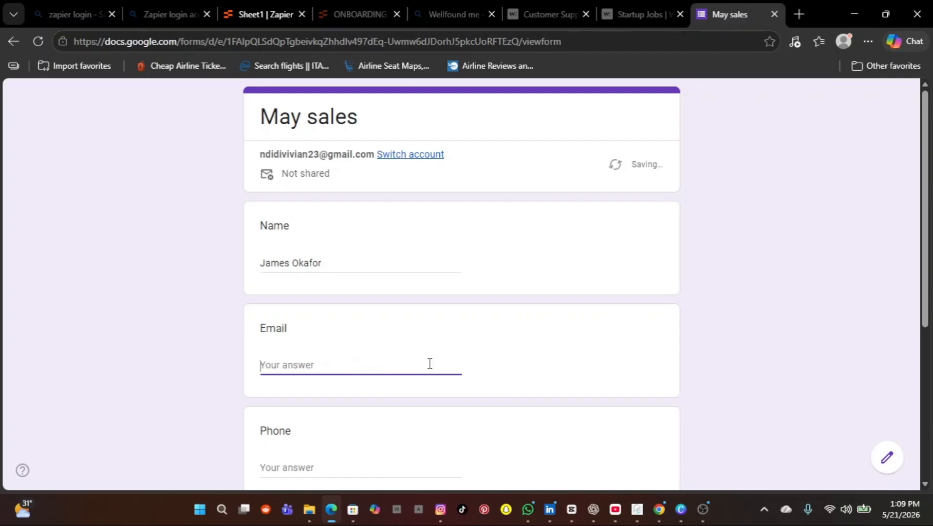
{"action": "left_click", "coordinate": [254, 17]}
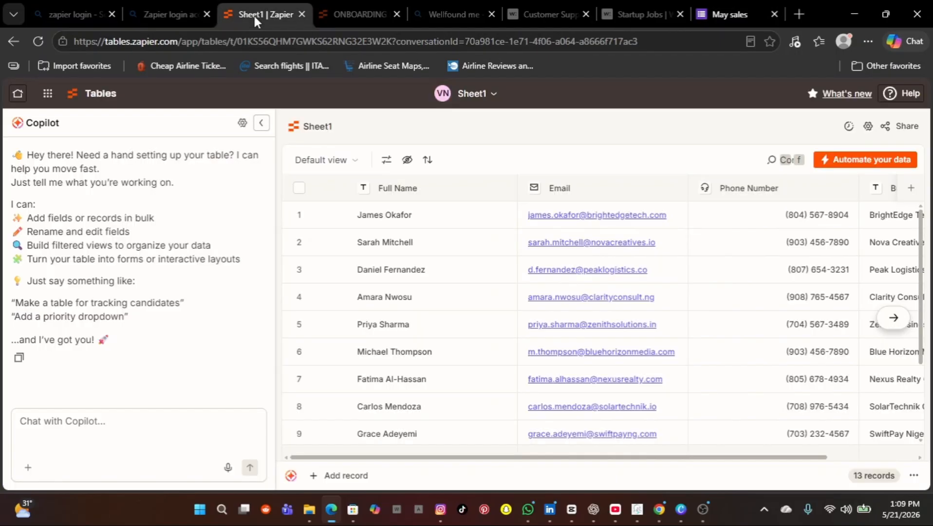
{"action": "left_click", "coordinate": [671, 224]}
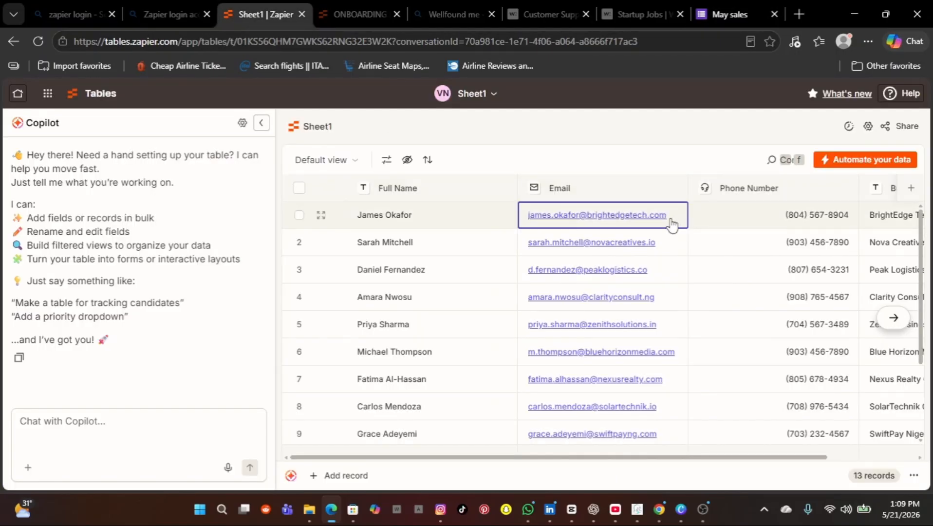
{"action": "left_click_drag", "start_coordinate": [671, 225], "coordinate": [518, 228]}
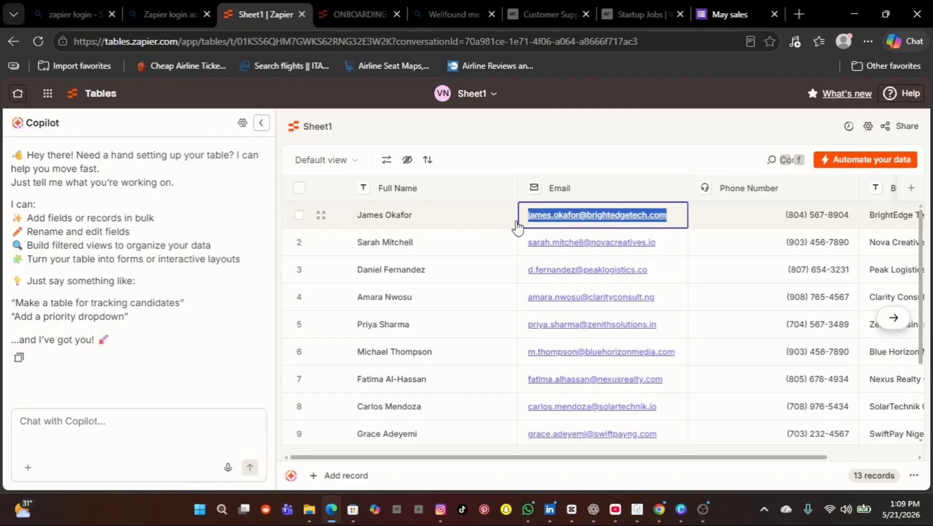
{"action": "key", "text": "ctrl+c"}
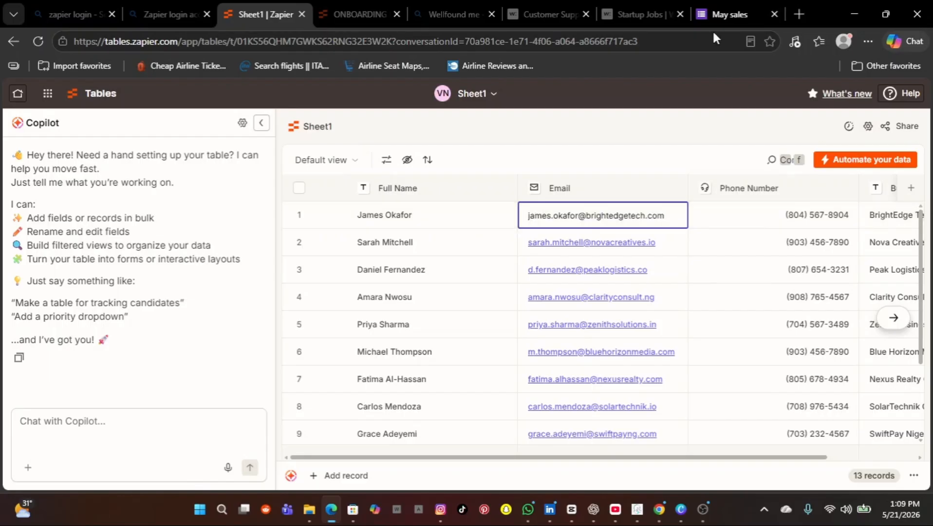
{"action": "left_click", "coordinate": [716, 15]}
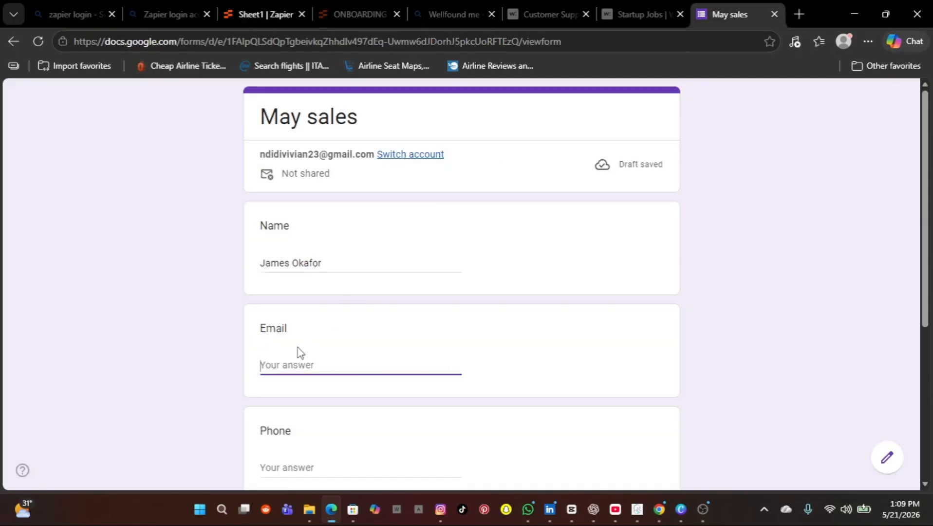
{"action": "key", "text": "ctrl+v"}
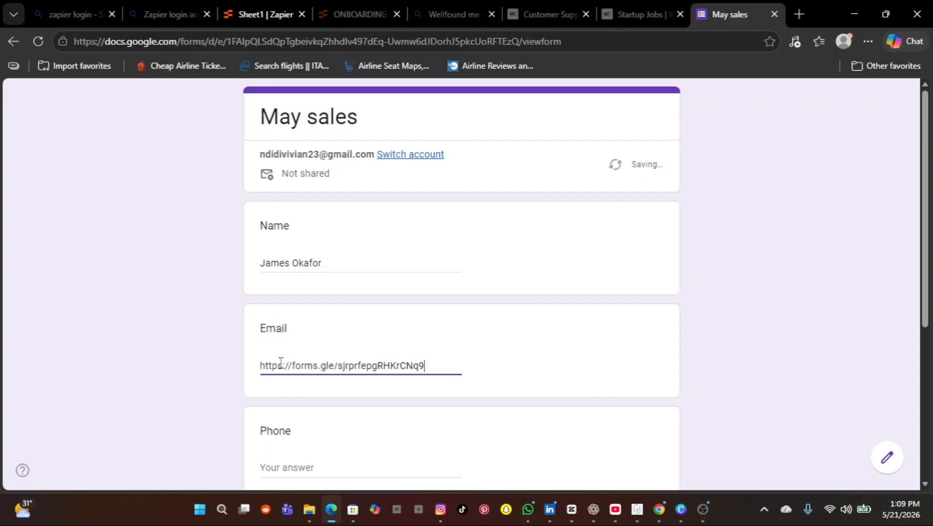
{"action": "key", "text": "BackSpace"}
{"action": "key", "text": "BackSpace"}
{"action": "key", "text": "BackSpace"}
{"action": "key", "text": "BackSpace"}
{"action": "key", "text": "BackSpace"}
{"action": "key", "text": "BackSpace"}
{"action": "key", "text": "BackSpace"}
{"action": "key", "text": "BackSpace"}
{"action": "key", "text": "BackSpace"}
{"action": "key", "text": "BackSpace"}
{"action": "key", "text": "BackSpace"}
{"action": "key", "text": "BackSpace"}
{"action": "key", "text": "BackSpace"}
{"action": "key", "text": "BackSpace"}
{"action": "key", "text": "BackSpace"}
{"action": "key", "text": "BackSpace"}
{"action": "key", "text": "BackSpace"}
{"action": "key", "text": "BackSpace"}
{"action": "key", "text": "BackSpace"}
{"action": "key", "text": "BackSpace"}
{"action": "key", "text": "BackSpace"}
{"action": "key", "text": "BackSpace"}
{"action": "key", "text": "BackSpace"}
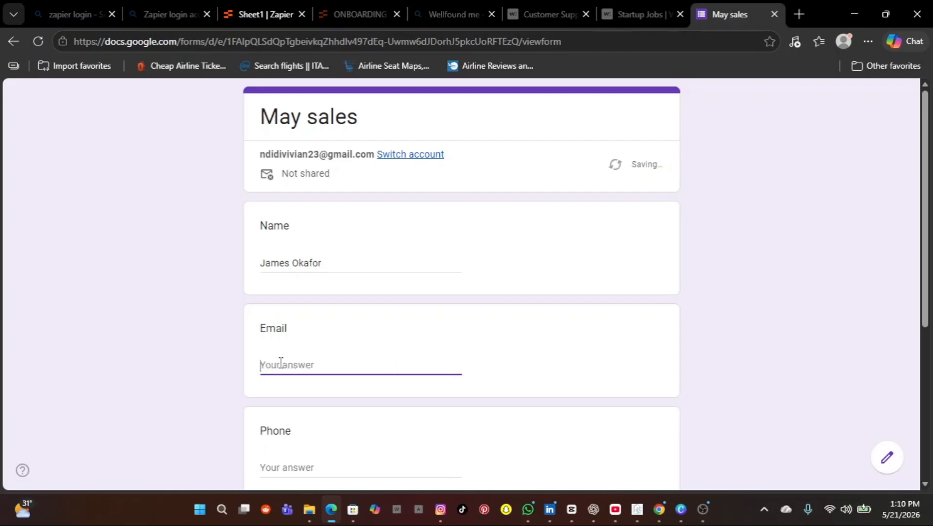
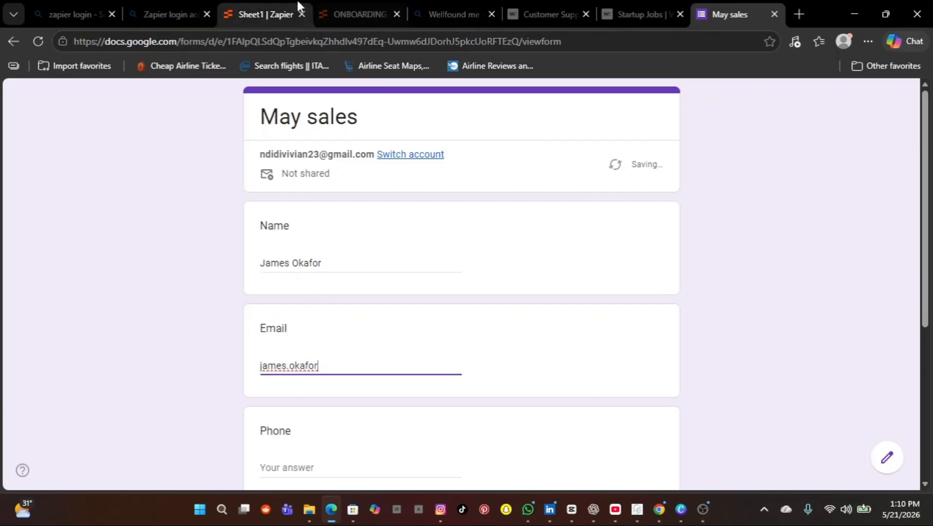
Step: Finish the first contact's full e-mail address in the Email answer, checking it against the contacts table
{"action": "left_click", "coordinate": [272, 13]}
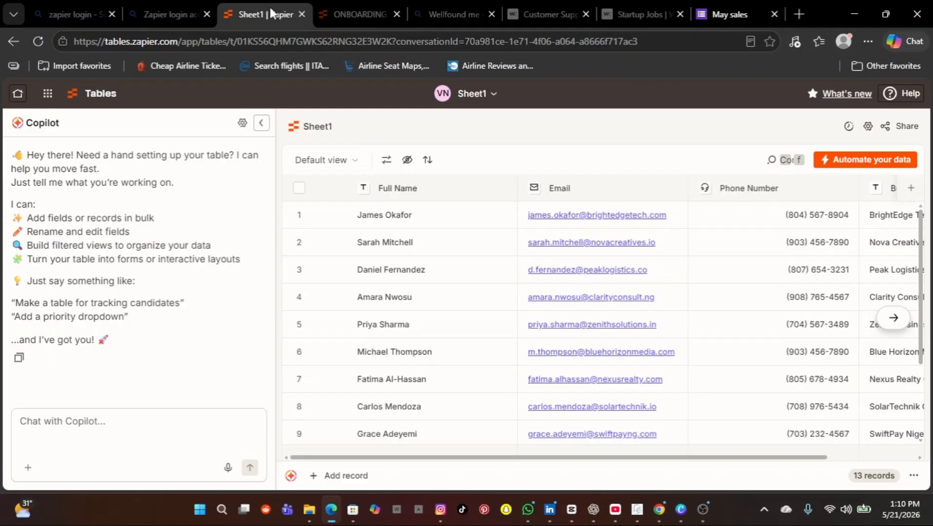
{"action": "left_click", "coordinate": [703, 15]}
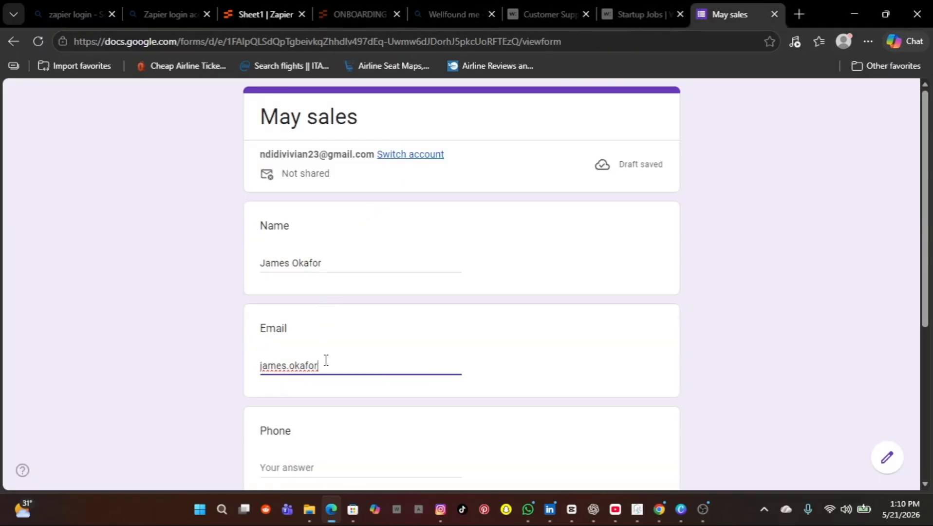
{"action": "type", "text": "@brightedge"}
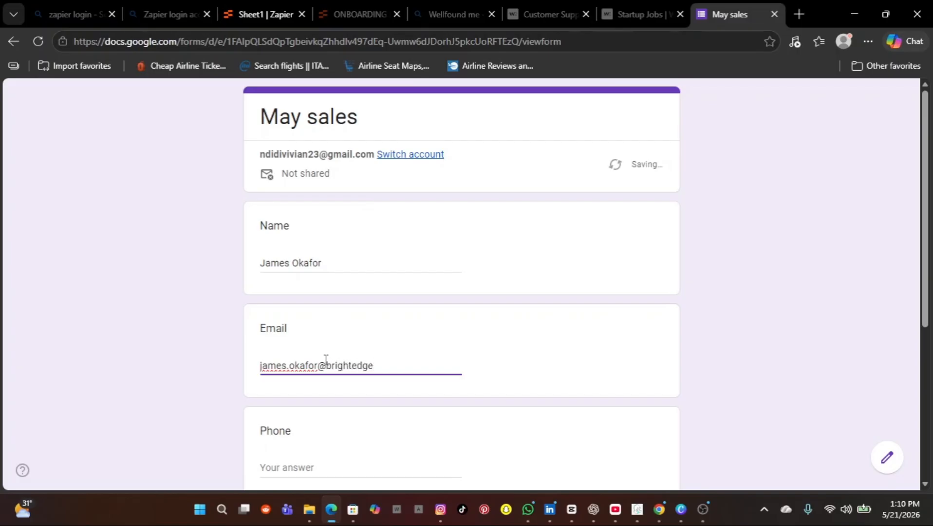
{"action": "type", "text": ".com"}
{"action": "scroll", "coordinate": [371, 467], "scroll_direction": "down", "scroll_amount": 2}
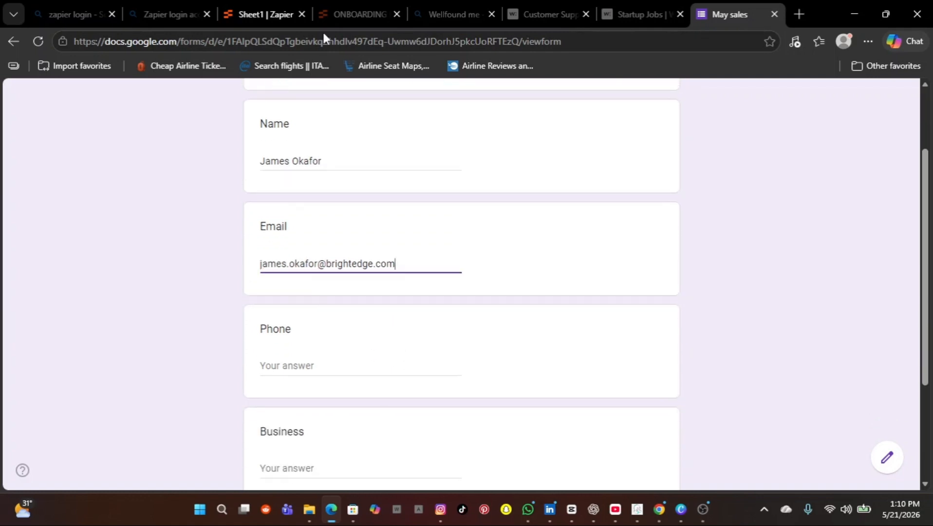
{"action": "left_click", "coordinate": [255, 14]}
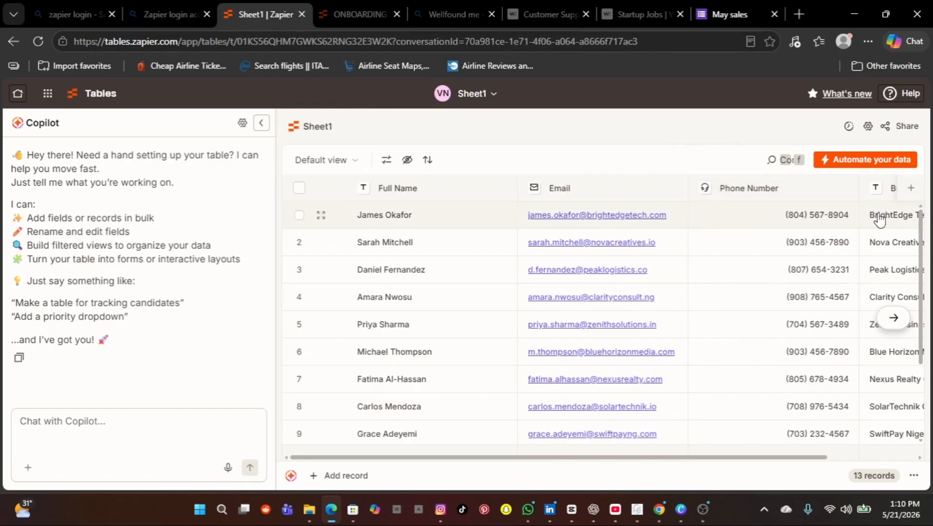
Step: Cut the first record's phone number from the table, paste it into Phone, and delete the wrong paste
{"action": "left_click", "coordinate": [850, 220]}
{"action": "left_click_drag", "start_coordinate": [850, 221], "coordinate": [779, 225]}
{"action": "key", "text": "ctrl+x"}
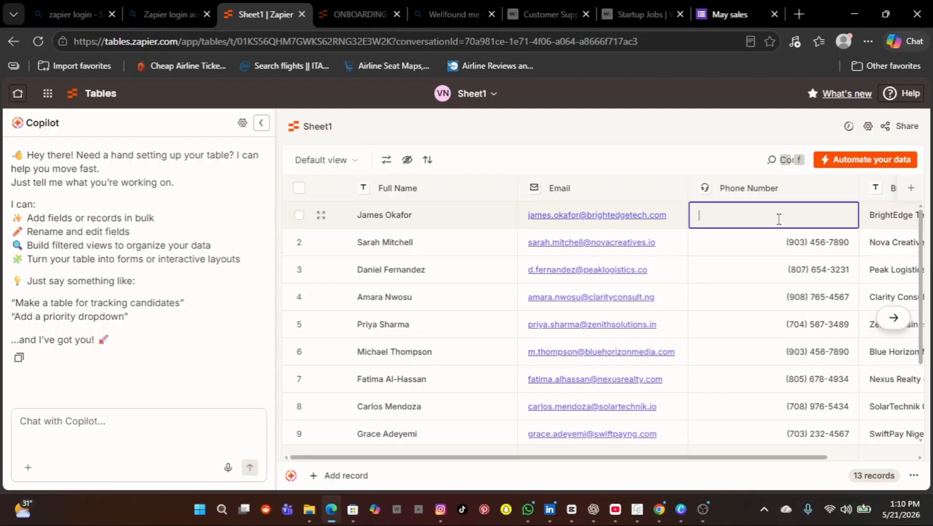
{"action": "left_click", "coordinate": [716, 13]}
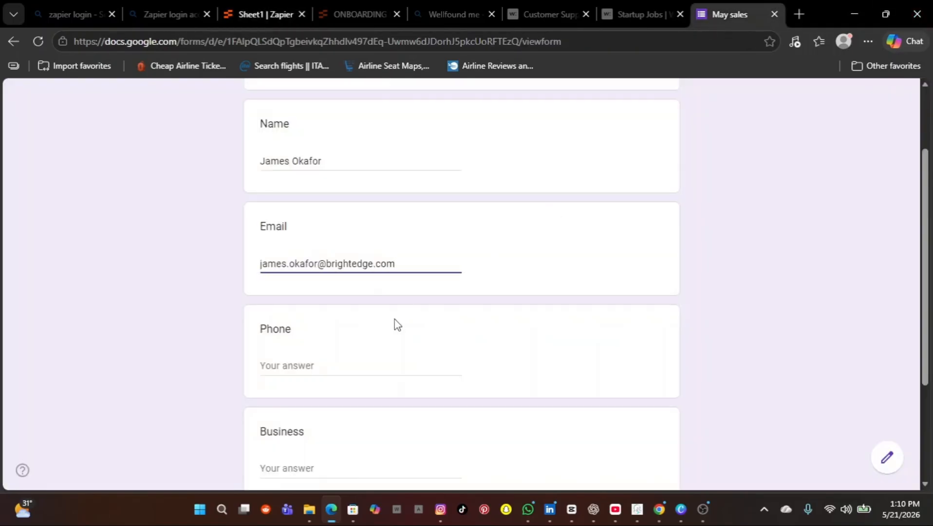
{"action": "left_click", "coordinate": [294, 364]}
{"action": "key", "text": "ctrl+v"}
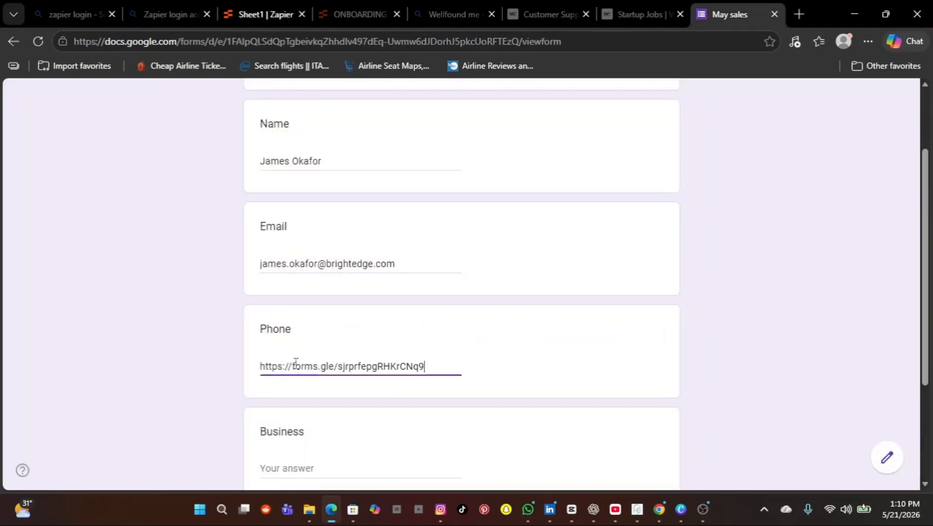
{"action": "key", "text": "BackSpace"}
{"action": "key", "text": "BackSpace"}
{"action": "key", "text": "BackSpace"}
{"action": "key", "text": "BackSpace"}
{"action": "key", "text": "BackSpace"}
{"action": "key", "text": "BackSpace"}
{"action": "key", "text": "BackSpace"}
{"action": "key", "text": "BackSpace"}
{"action": "key", "text": "BackSpace"}
{"action": "key", "text": "BackSpace"}
{"action": "key", "text": "BackSpace"}
{"action": "key", "text": "BackSpace"}
{"action": "key", "text": "BackSpace"}
{"action": "key", "text": "BackSpace"}
{"action": "key", "text": "BackSpace"}
{"action": "key", "text": "BackSpace"}
{"action": "key", "text": "BackSpace"}
{"action": "key", "text": "BackSpace"}
{"action": "key", "text": "BackSpace"}
{"action": "key", "text": "BackSpace"}
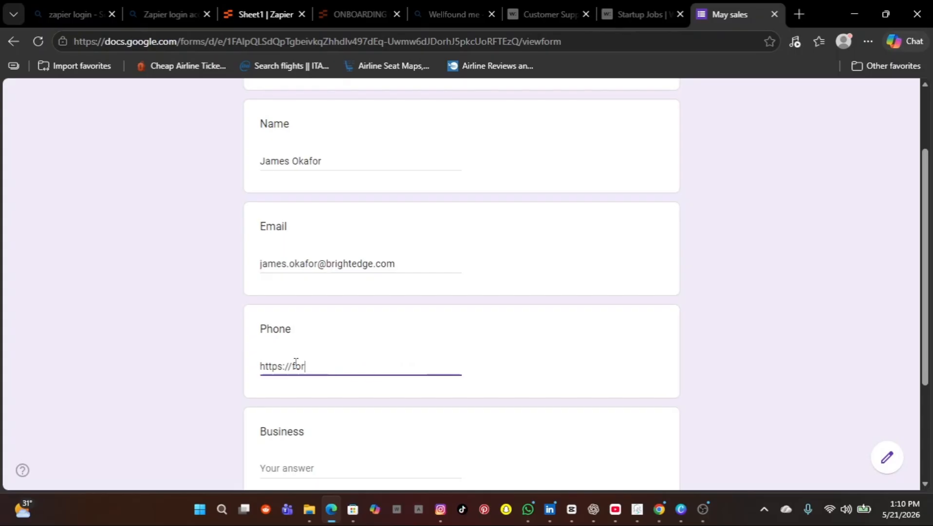
{"action": "key", "text": "BackSpace"}
{"action": "key", "text": "BackSpace"}
{"action": "key", "text": "BackSpace"}
{"action": "key", "text": "BackSpace"}
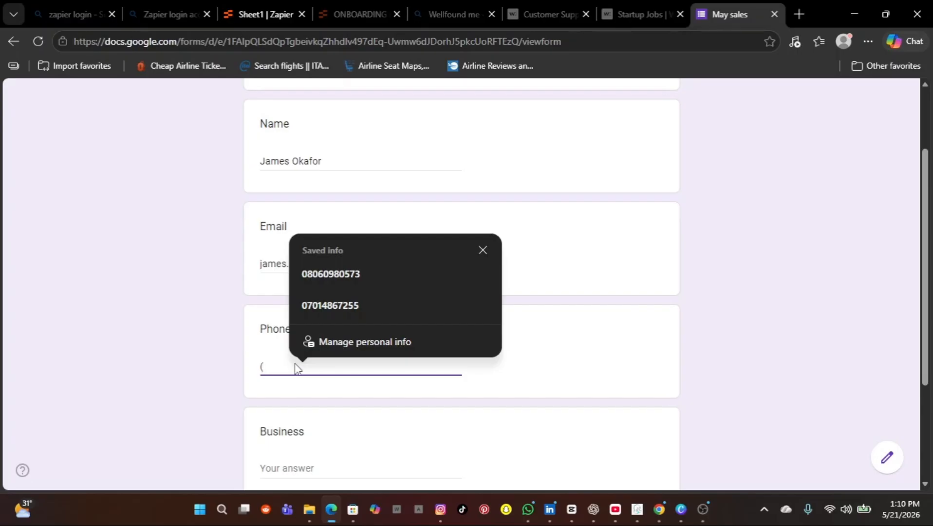
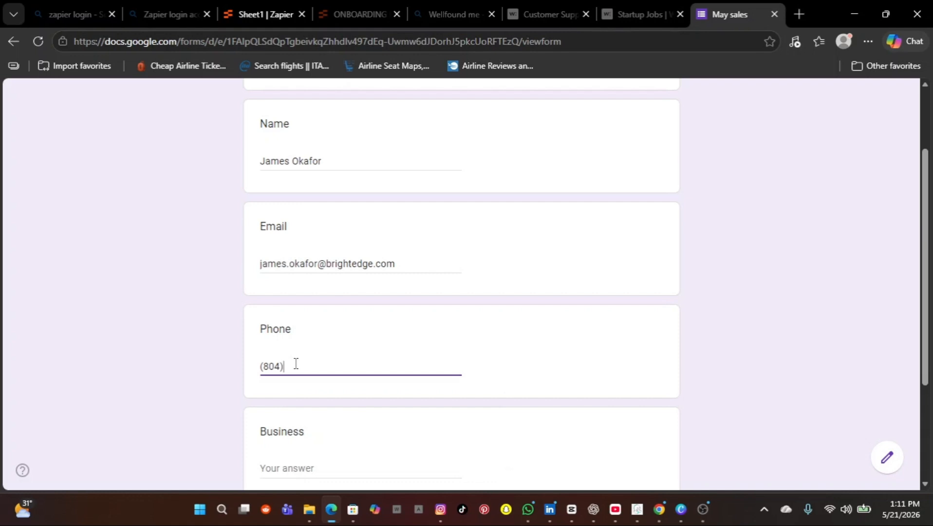
Step: Type the first contact's phone number into the Phone answer by hand, checking it against the table
{"action": "left_click", "coordinate": [248, 14]}
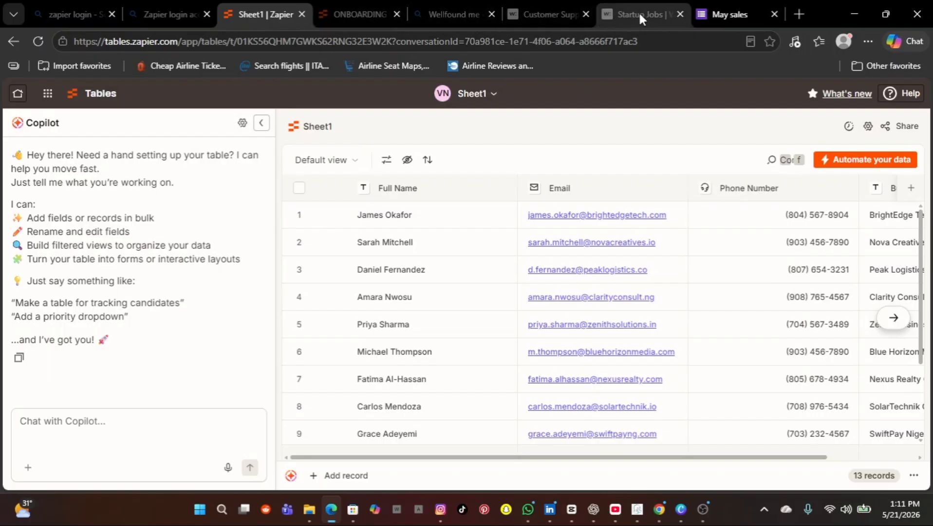
{"action": "left_click", "coordinate": [713, 10]}
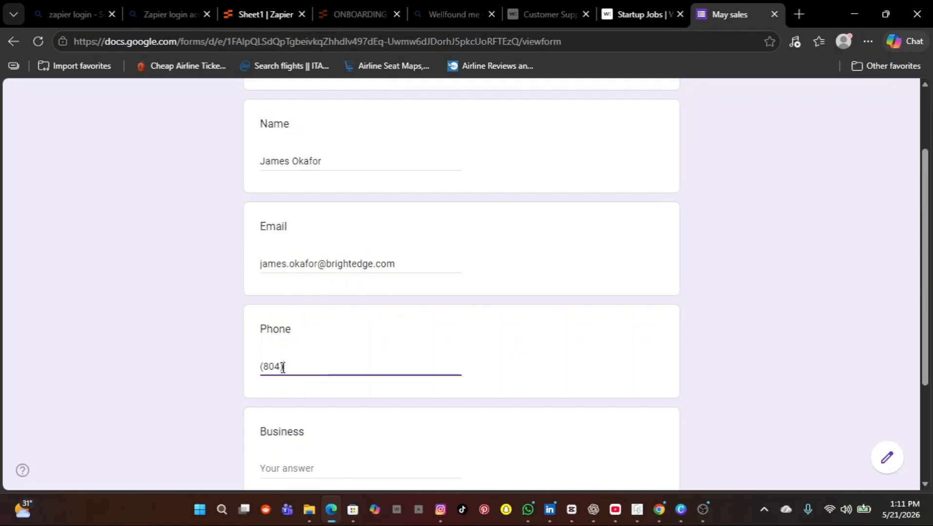
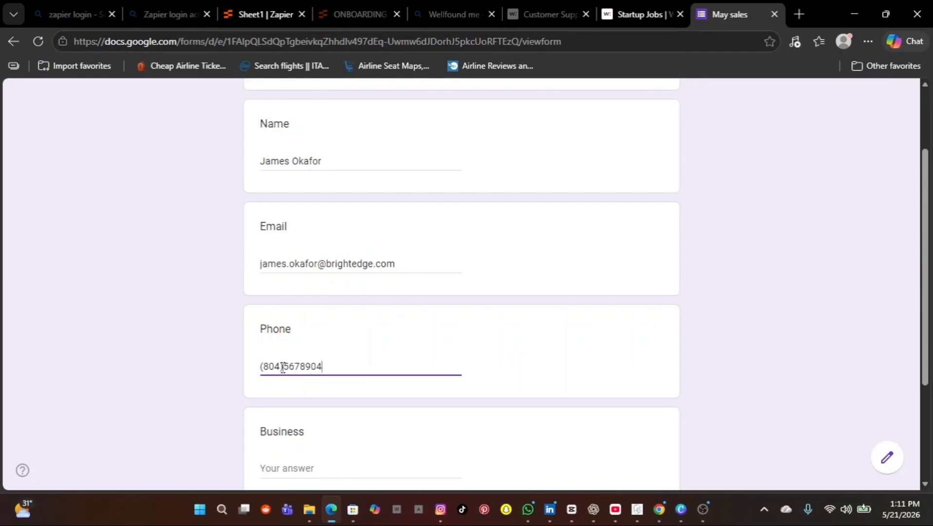
Step: Look up the first contact's business name in the contacts table
{"action": "scroll", "coordinate": [367, 462], "scroll_direction": "down", "scroll_amount": 2}
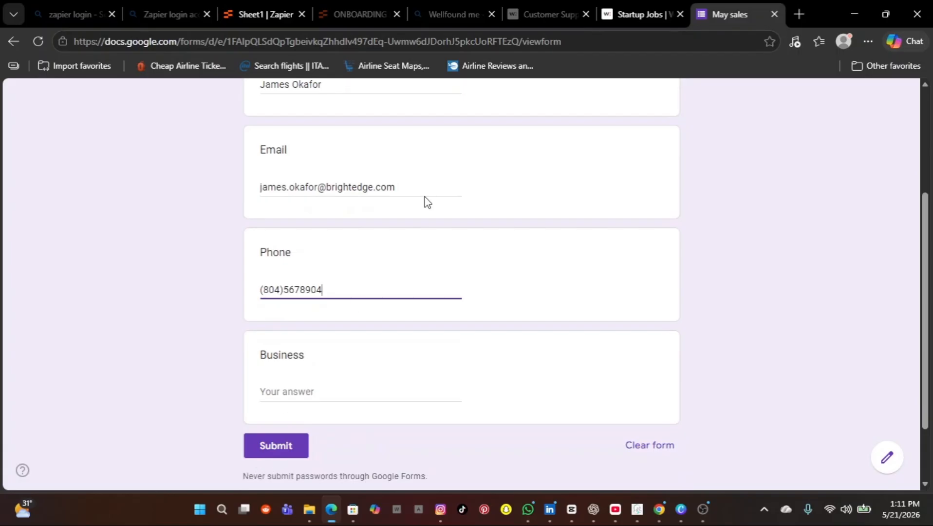
{"action": "left_click", "coordinate": [272, 20]}
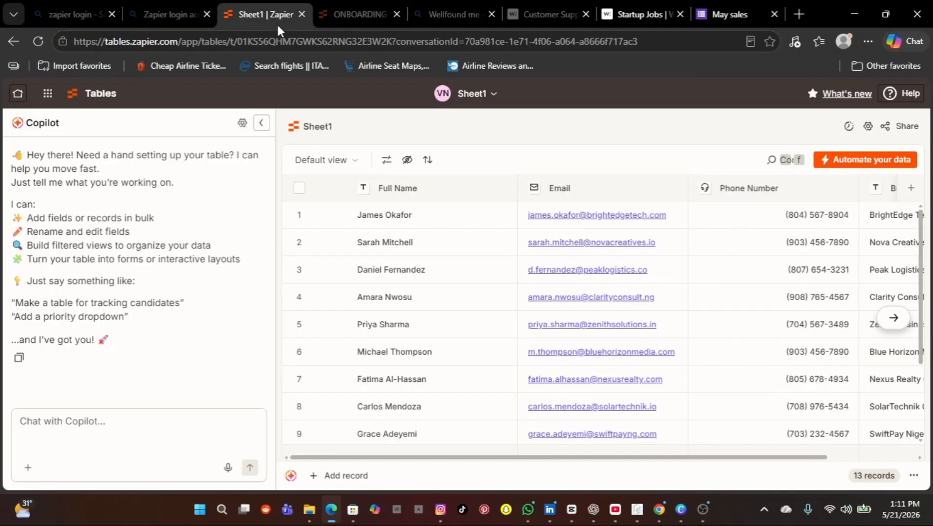
{"action": "scroll", "coordinate": [567, 377], "scroll_direction": "right", "scroll_amount": 3}
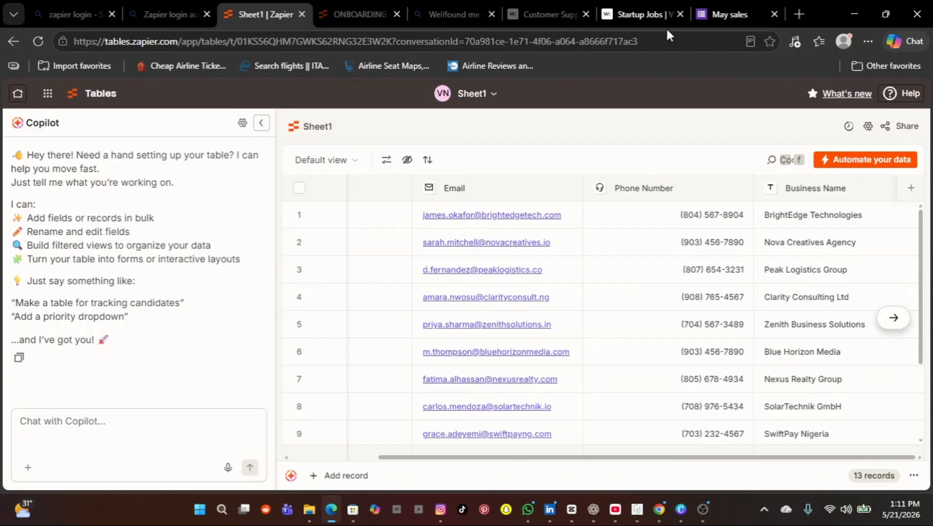
{"action": "left_click", "coordinate": [702, 15]}
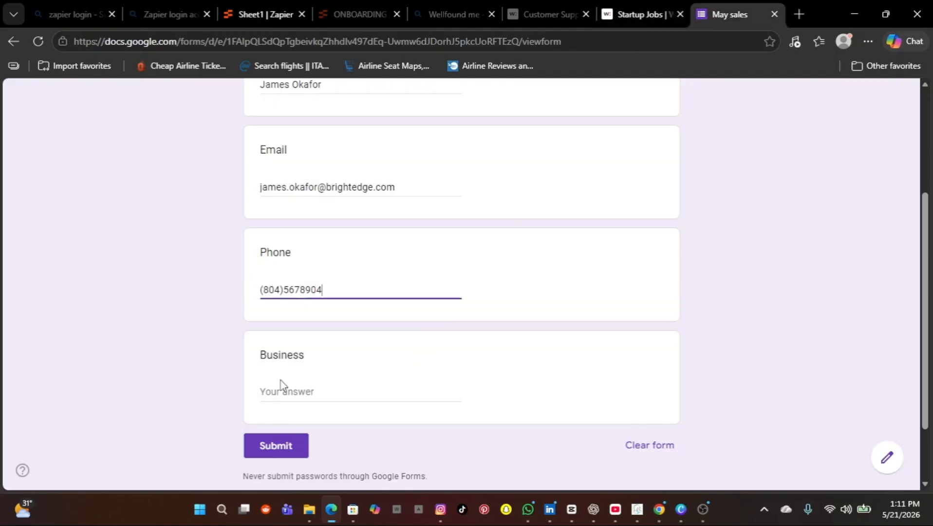
Step: Enter BrightEdge Technologies as the Business answer
{"action": "left_click", "coordinate": [275, 401]}
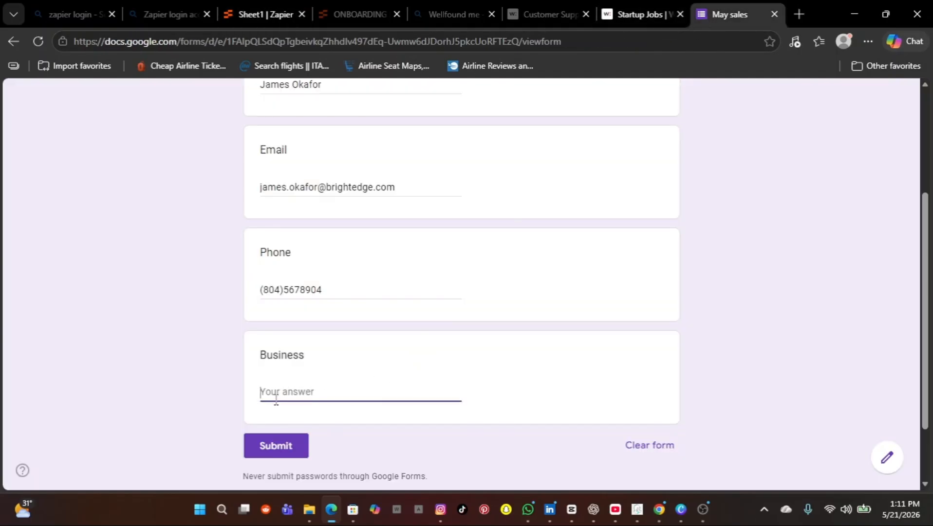
{"action": "type", "text": "BrightEdge"}
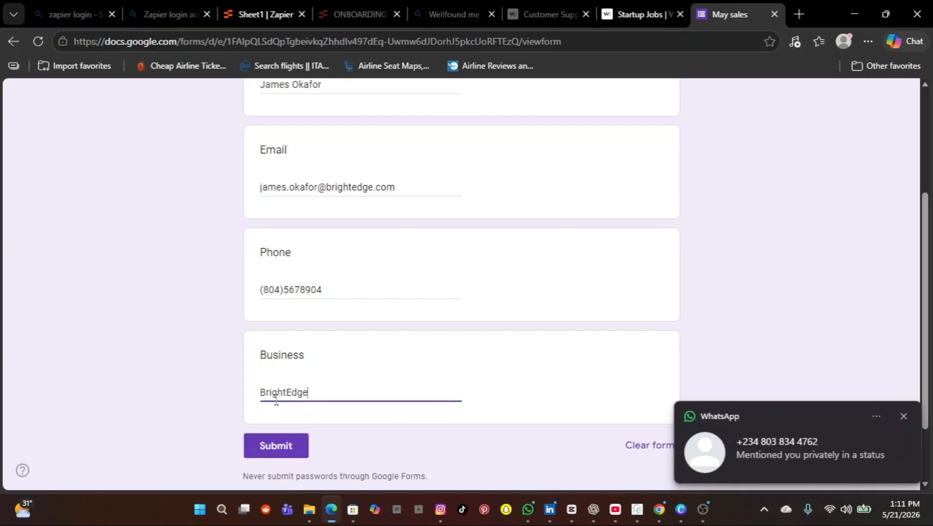
{"action": "type", "text": " tECN"}
{"action": "key", "text": "BackSpace"}
{"action": "key", "text": "BackSpace"}
{"action": "key", "text": "BackSpace"}
{"action": "key", "text": "BackSpace"}
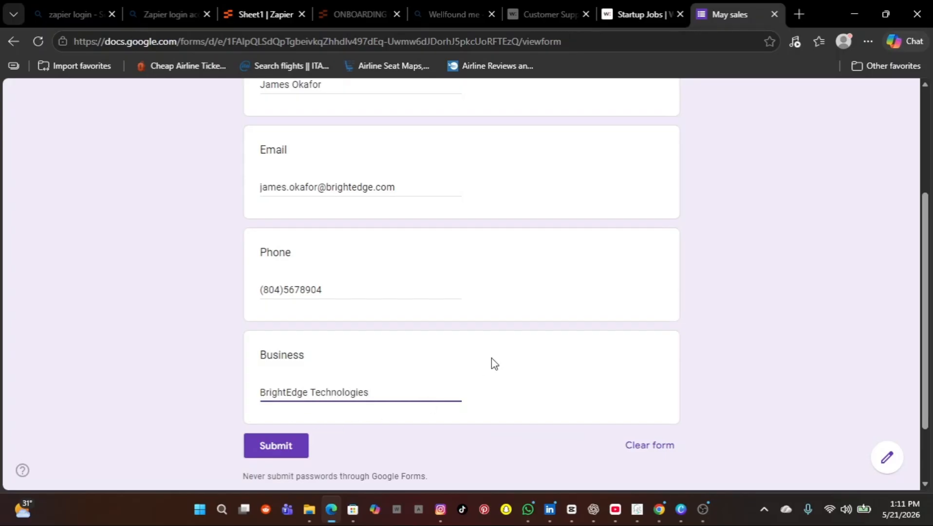
Step: Submit the filled-in May sales form response
{"action": "scroll", "coordinate": [493, 363], "scroll_direction": "up", "scroll_amount": 4}
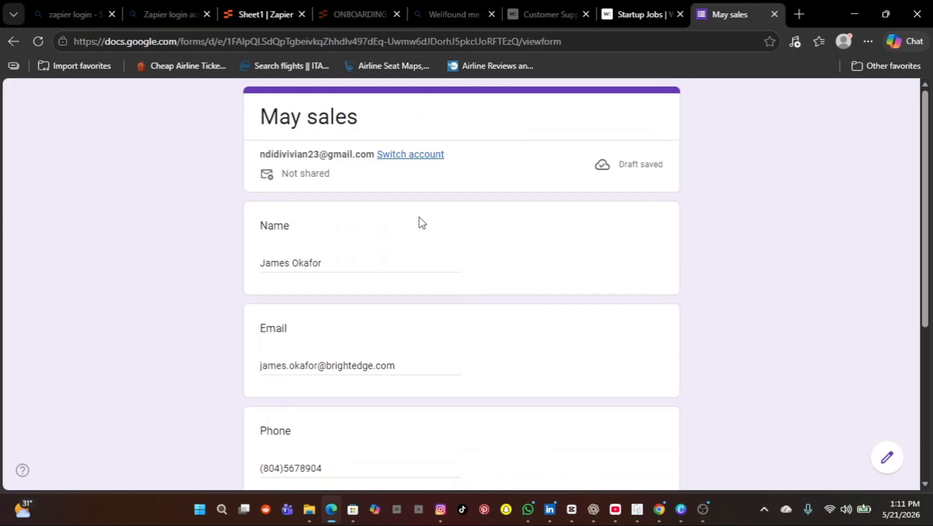
{"action": "scroll", "coordinate": [376, 224], "scroll_direction": "down", "scroll_amount": 1}
{"action": "scroll", "coordinate": [376, 224], "scroll_direction": "down", "scroll_amount": 1}
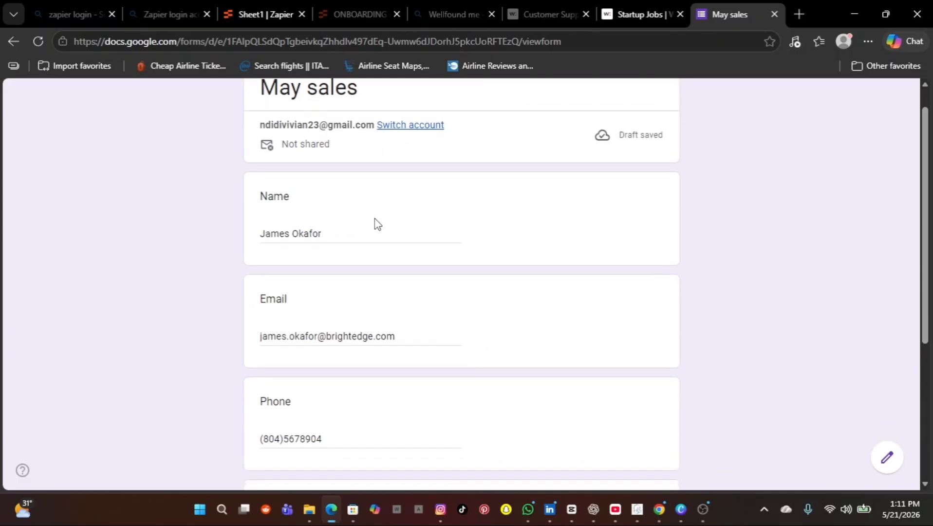
{"action": "scroll", "coordinate": [376, 224], "scroll_direction": "up", "scroll_amount": 1}
{"action": "scroll", "coordinate": [376, 224], "scroll_direction": "down", "scroll_amount": 1}
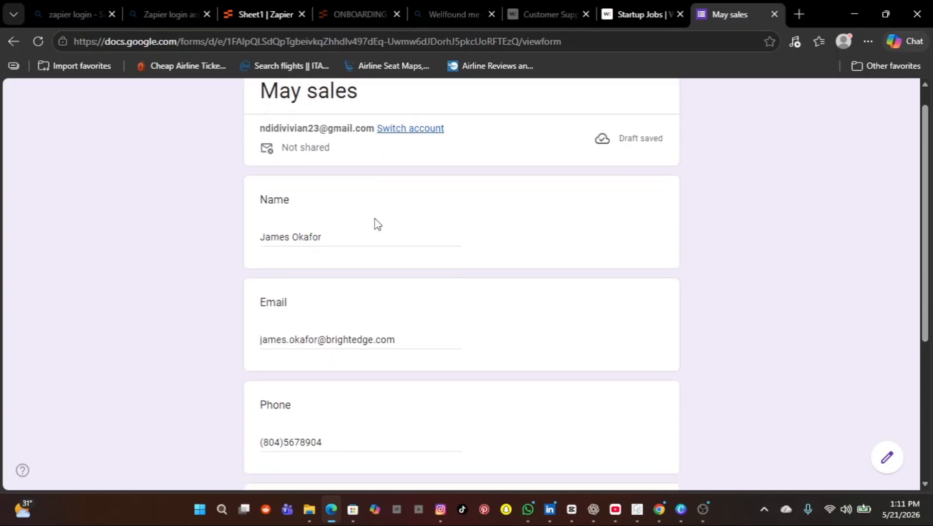
{"action": "scroll", "coordinate": [403, 136], "scroll_direction": "down", "scroll_amount": 5}
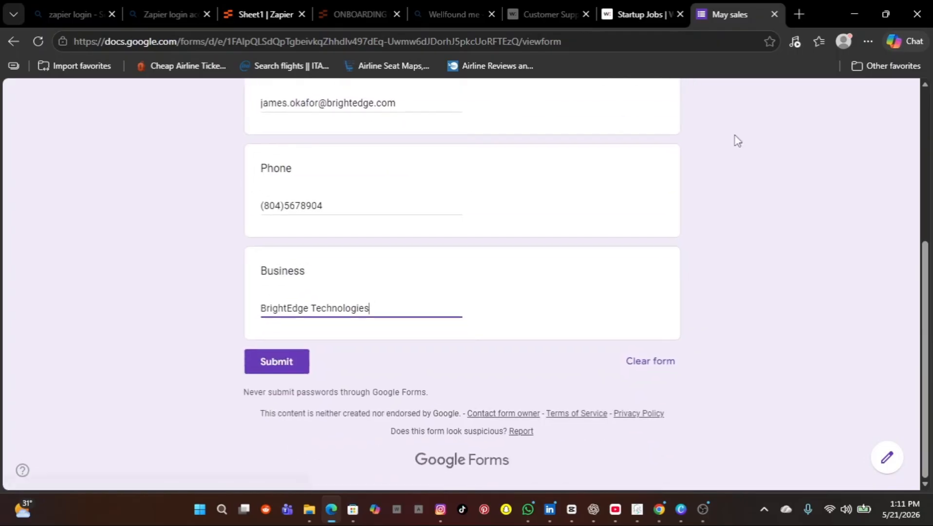
{"action": "left_click", "coordinate": [276, 363]}
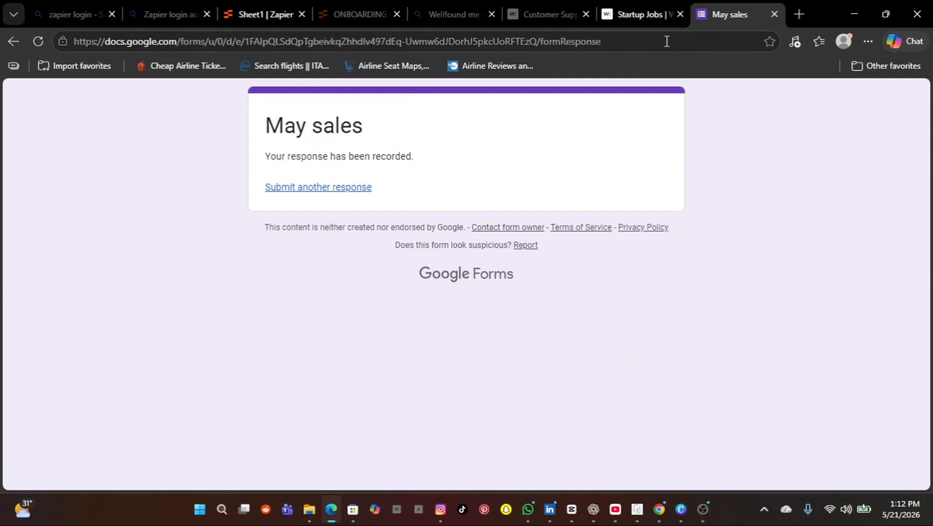
Step: Back in the Sheet1 table, hide Copilot and choose Custom automation from the automation options
{"action": "left_click", "coordinate": [244, 14]}
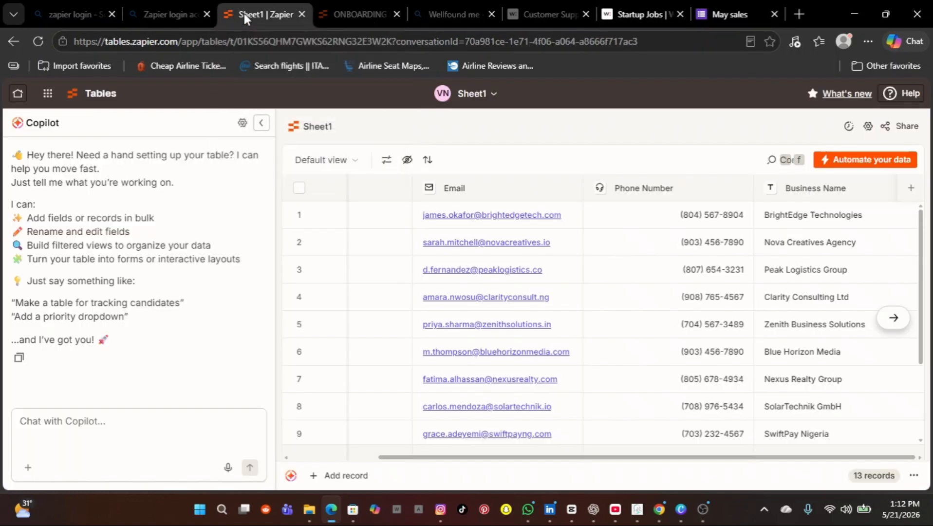
{"action": "left_click", "coordinate": [261, 123]}
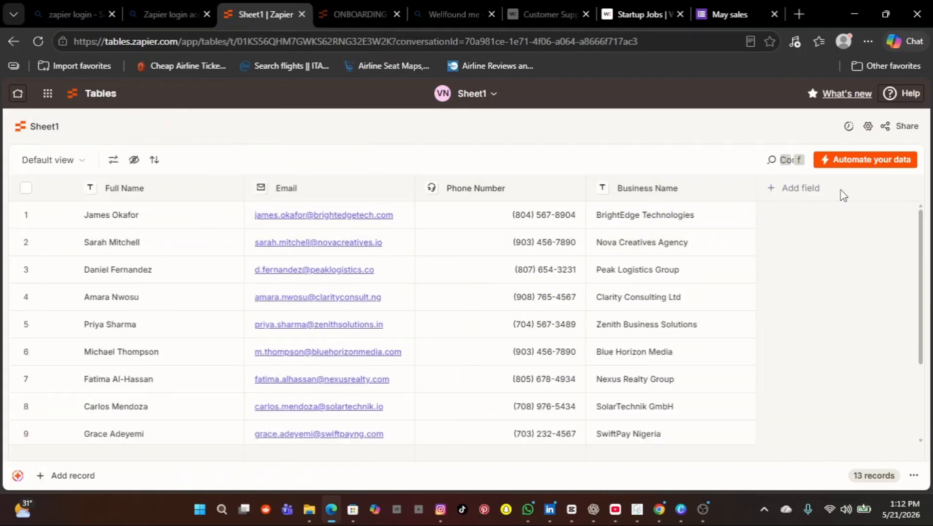
{"action": "left_click", "coordinate": [847, 160]}
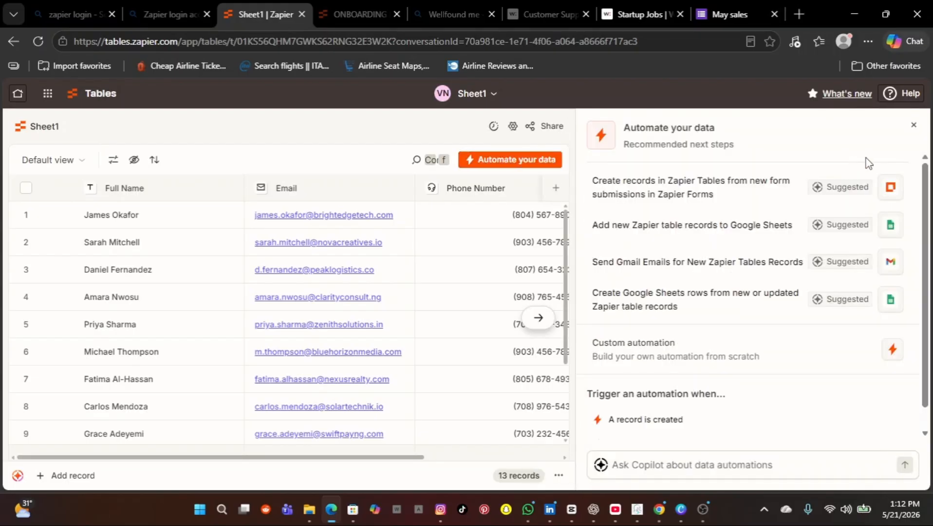
{"action": "scroll", "coordinate": [743, 362], "scroll_direction": "down", "scroll_amount": 1}
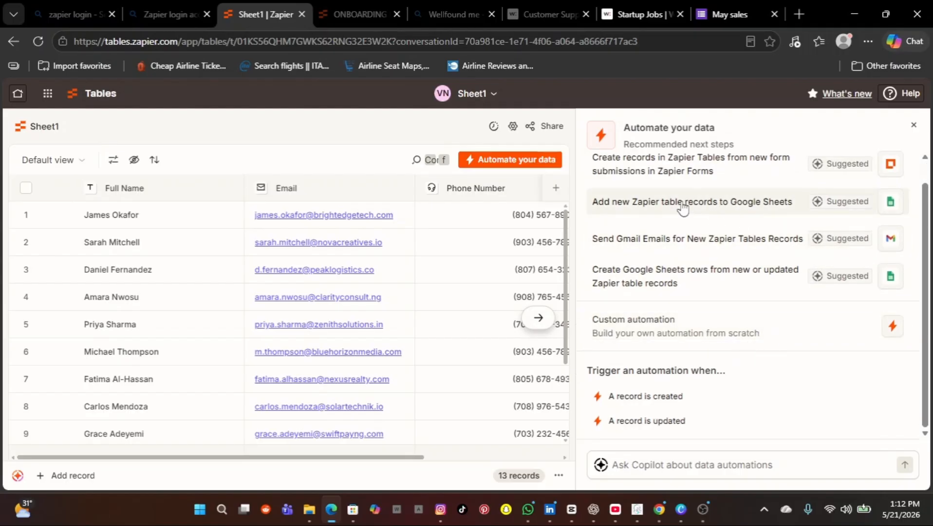
{"action": "scroll", "coordinate": [683, 205], "scroll_direction": "up", "scroll_amount": 1}
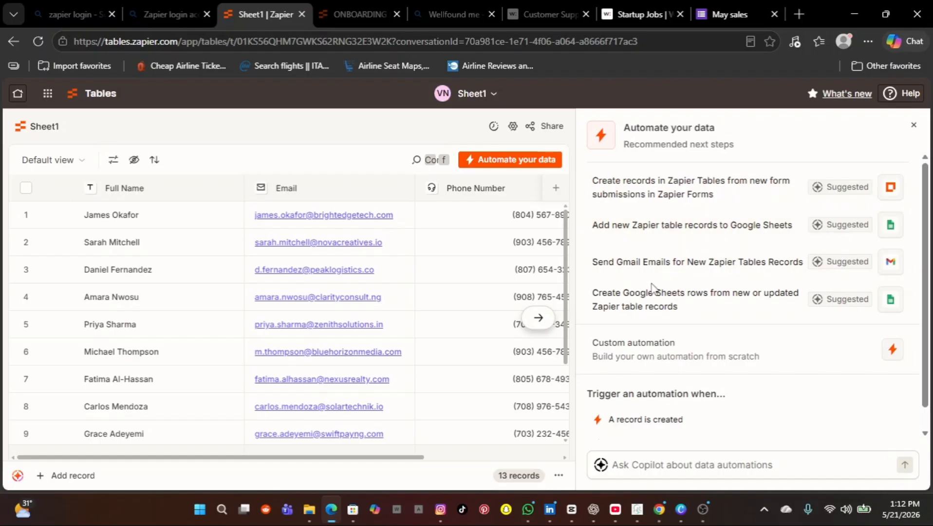
{"action": "left_click_drag", "start_coordinate": [655, 292], "coordinate": [684, 278]}
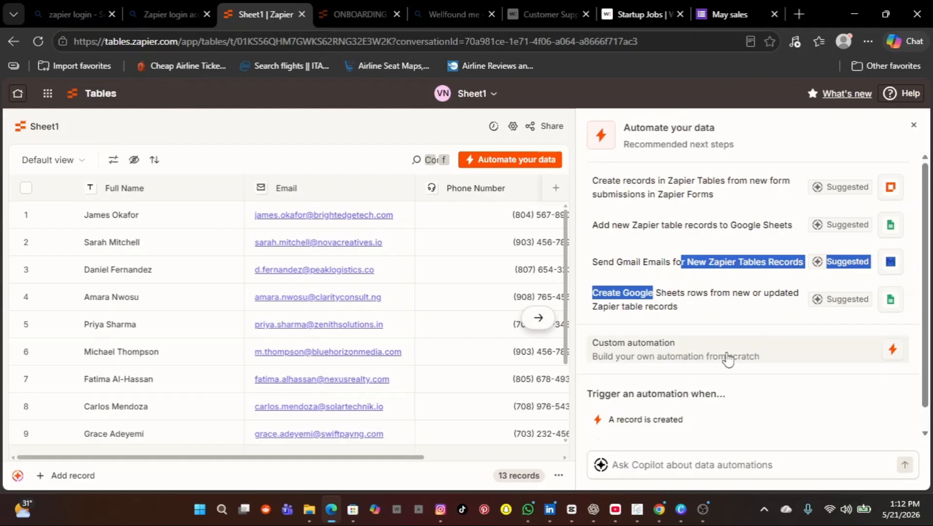
{"action": "left_click", "coordinate": [752, 359]}
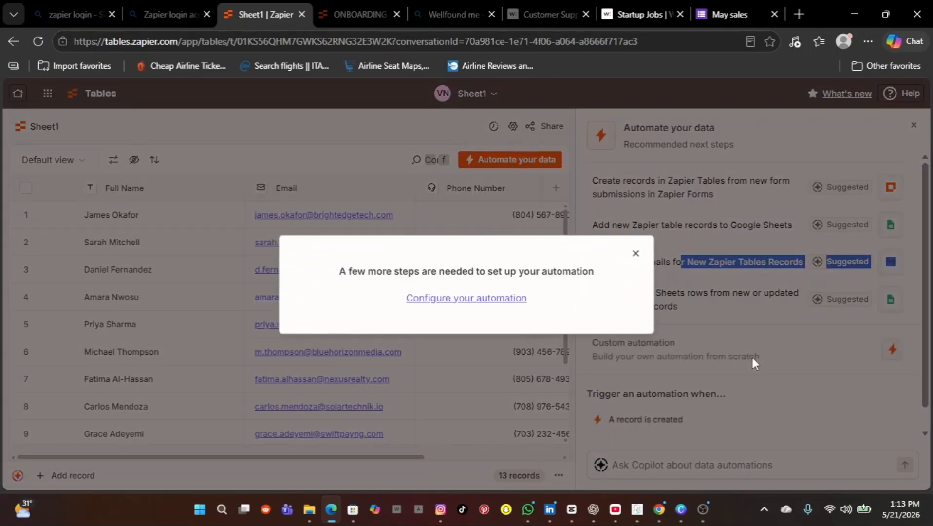
Step: Set the Zap trigger to Google Forms with the New Form Response event
{"action": "left_click", "coordinate": [437, 298]}
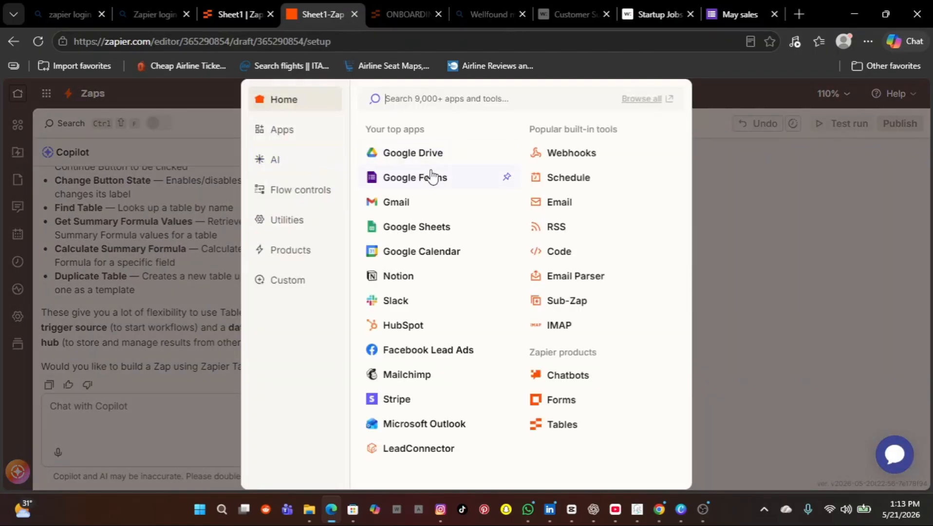
{"action": "left_click", "coordinate": [425, 183]}
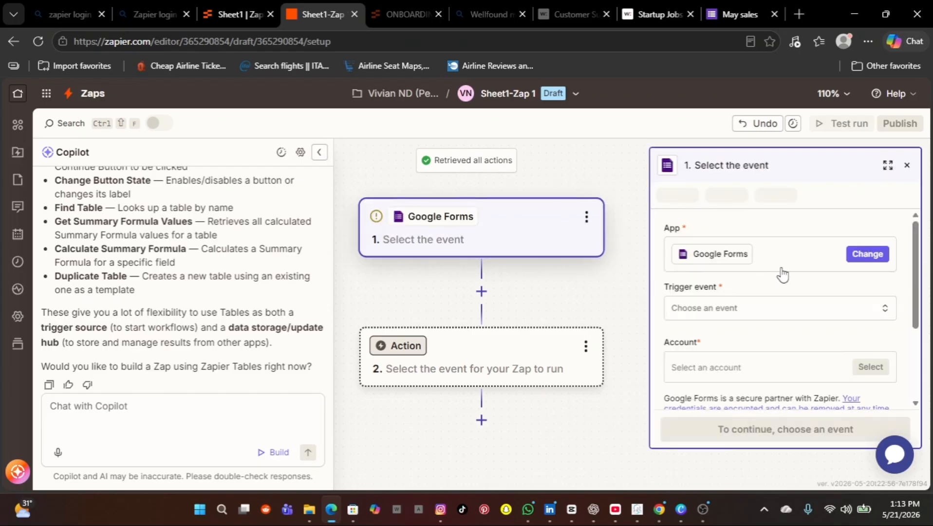
{"action": "left_click", "coordinate": [878, 312]}
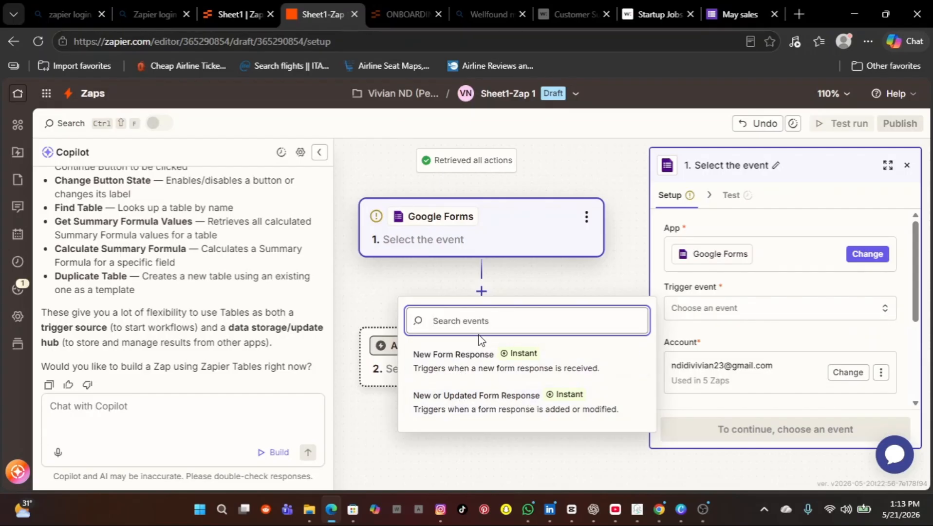
{"action": "left_click", "coordinate": [471, 365]}
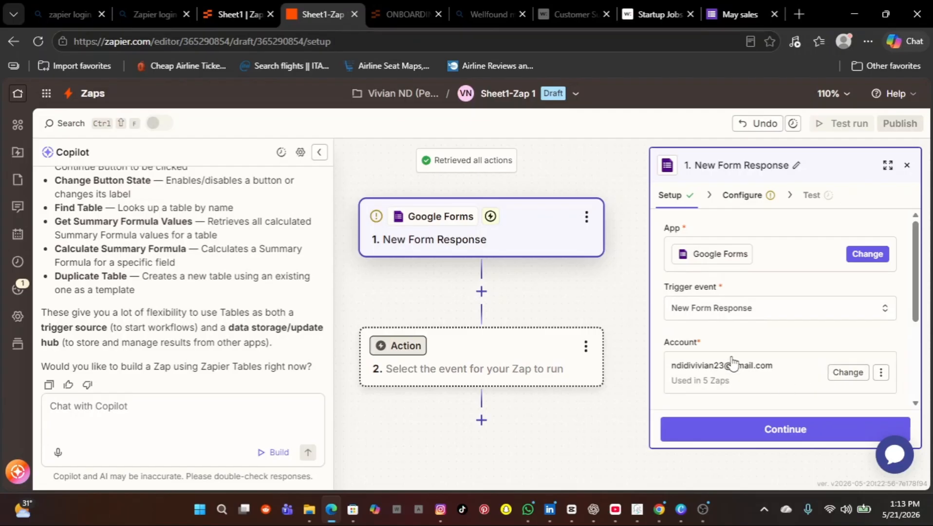
{"action": "left_click", "coordinate": [763, 431]}
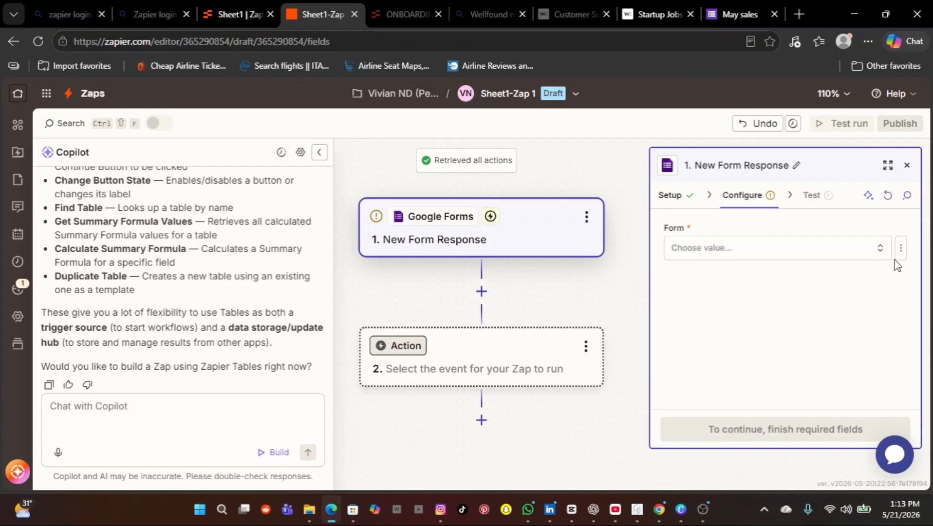
Step: Search the Form list for 'May', reload it, and clear the empty search
{"action": "left_click", "coordinate": [879, 253]}
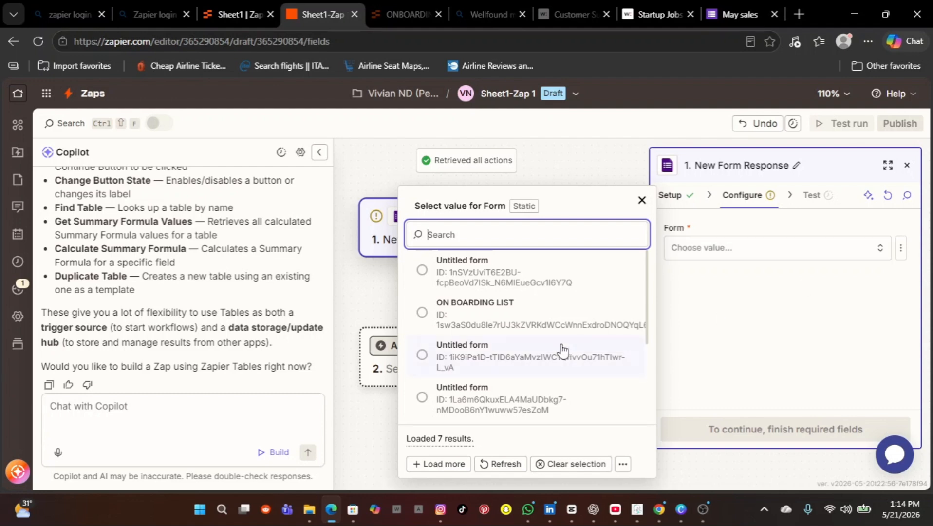
{"action": "scroll", "coordinate": [560, 351], "scroll_direction": "down", "scroll_amount": 3}
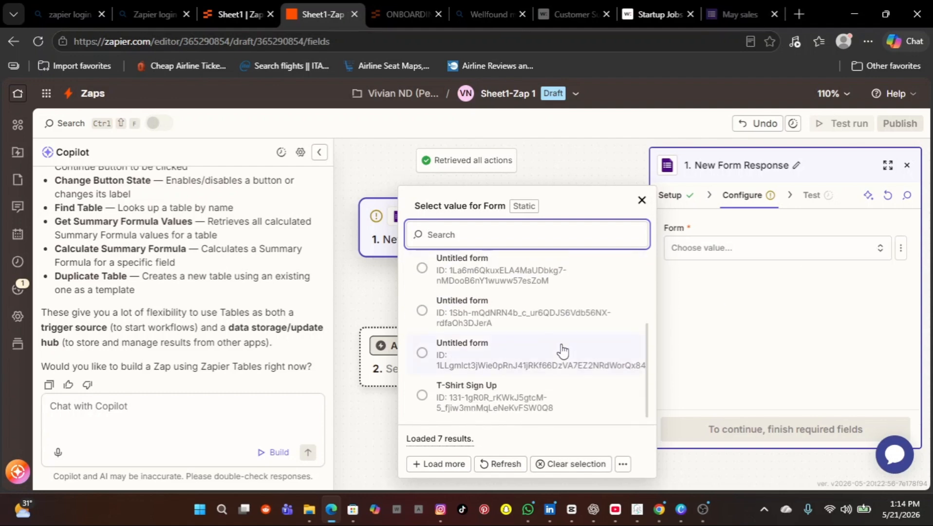
{"action": "scroll", "coordinate": [563, 351], "scroll_direction": "up", "scroll_amount": 3}
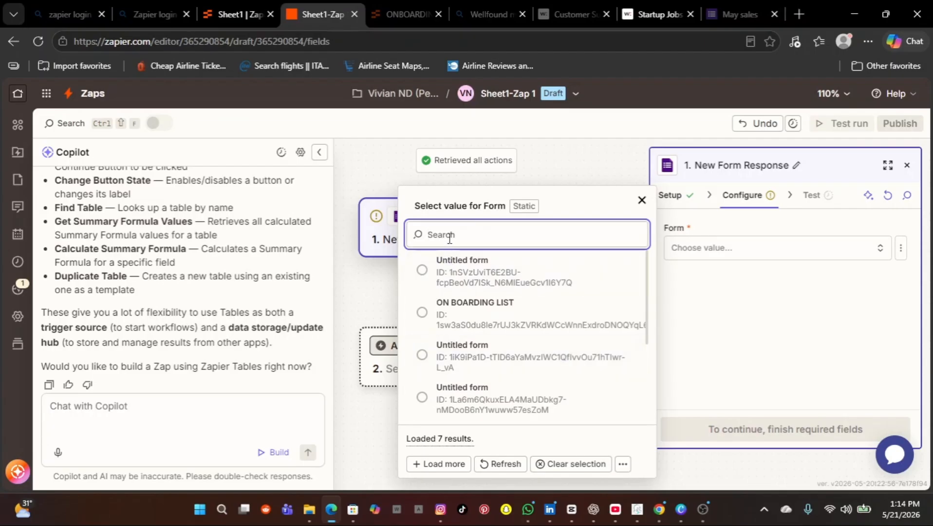
{"action": "type", "text": "May sales"}
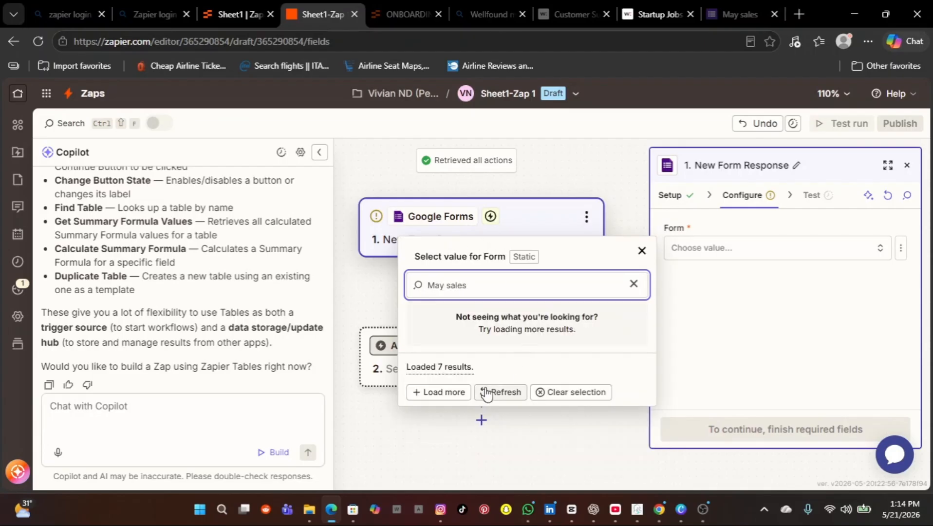
{"action": "left_click", "coordinate": [487, 393]}
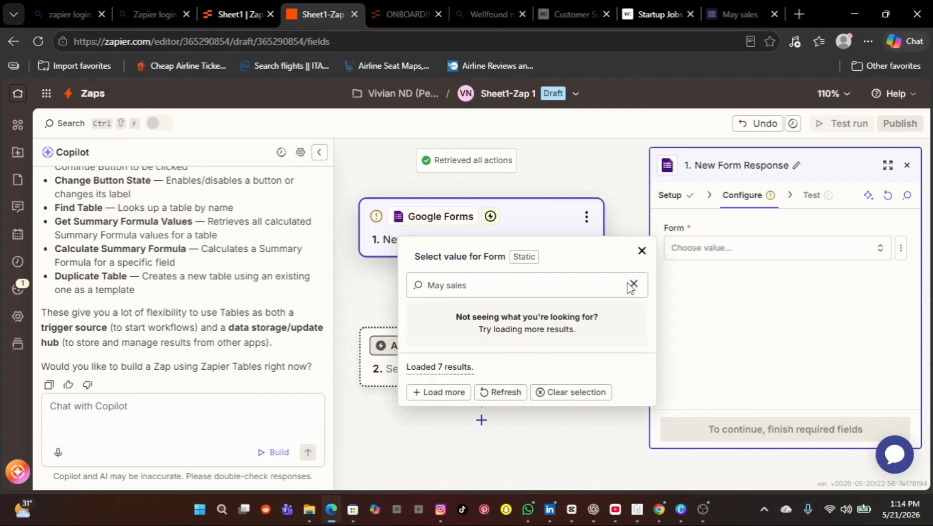
{"action": "left_click", "coordinate": [632, 284]}
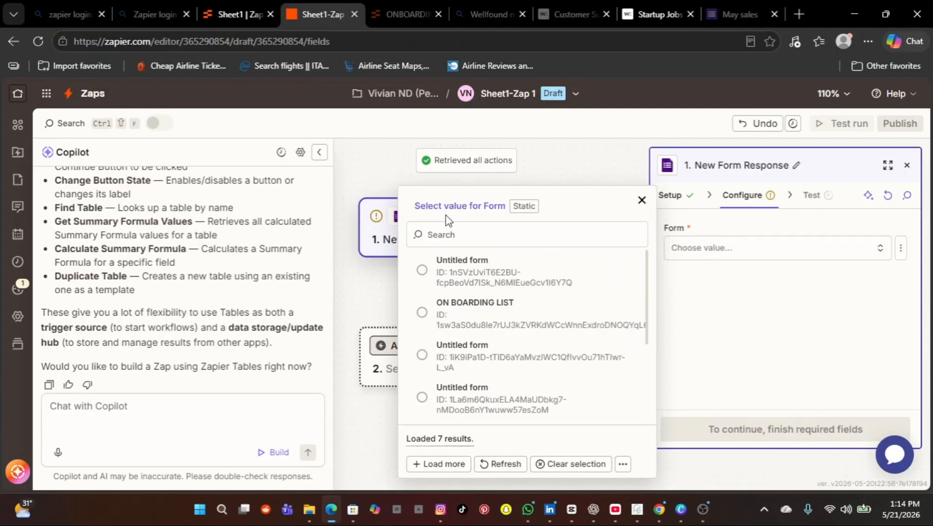
Step: Retry the 'May' search, then choose the first Untitled form as the trigger form
{"action": "left_click", "coordinate": [442, 237]}
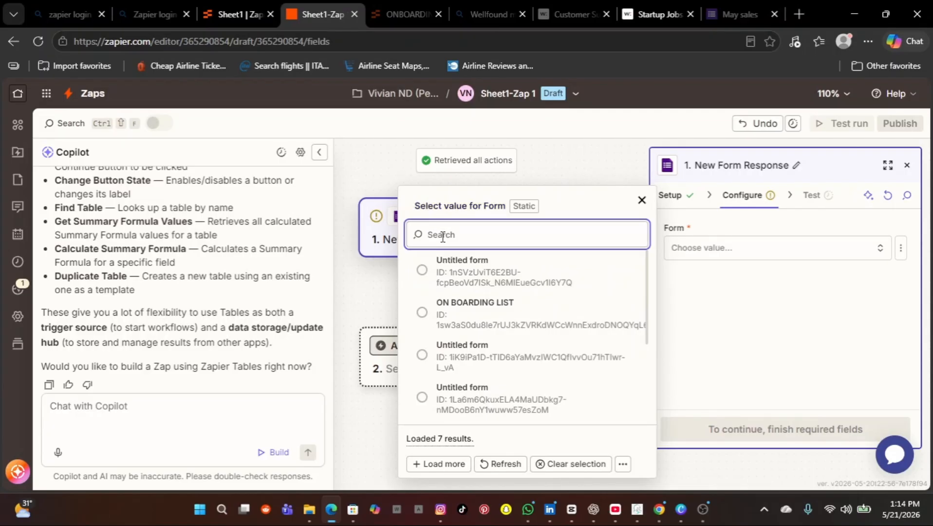
{"action": "type", "text": "mA"}
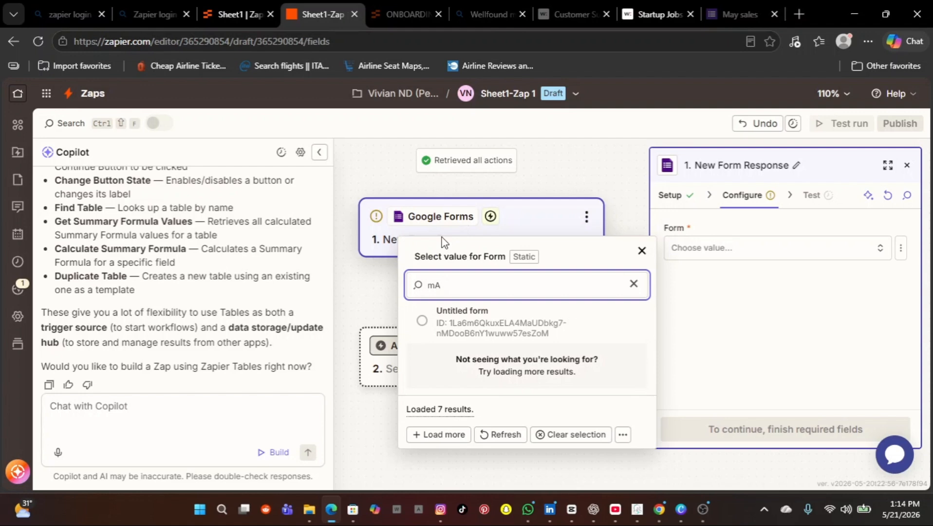
{"action": "key", "text": "BackSpace"}
{"action": "key", "text": "BackSpace"}
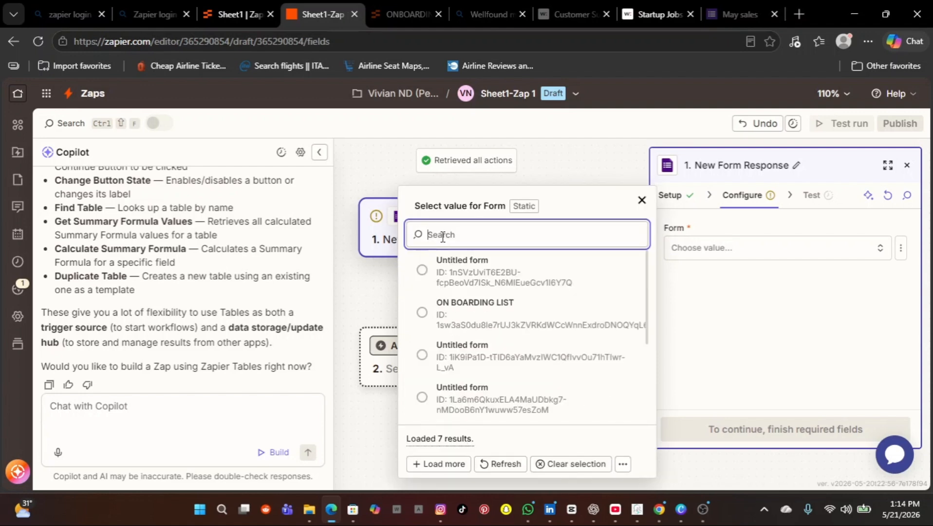
{"action": "type", "text": "mAY"}
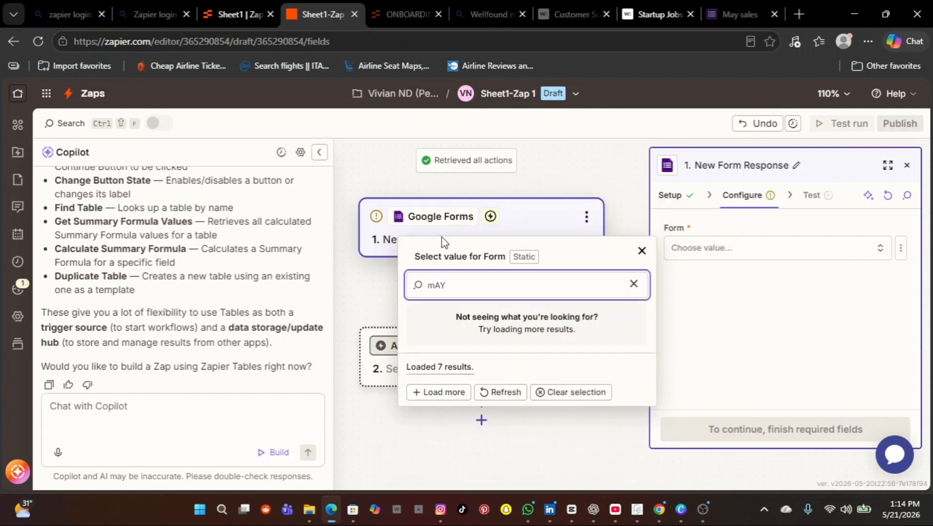
{"action": "key", "text": "BackSpace"}
{"action": "key", "text": "BackSpace"}
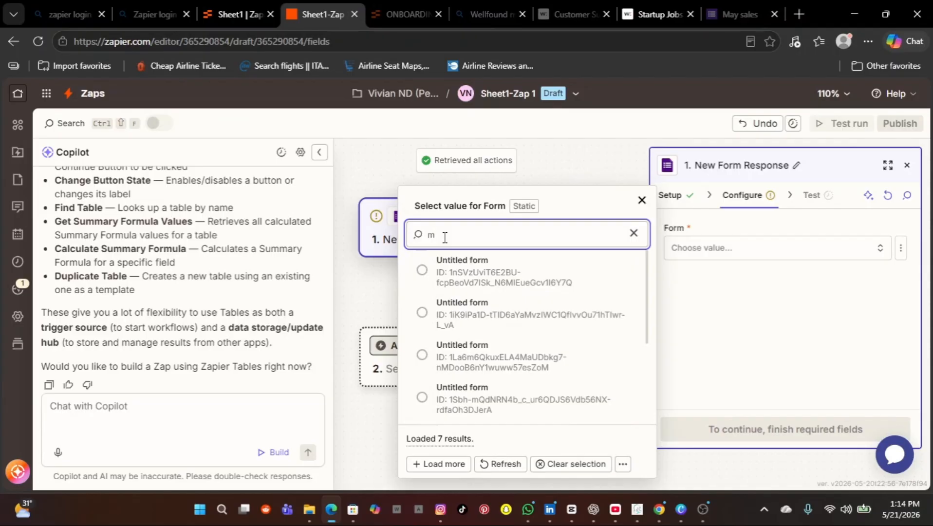
{"action": "type", "text": "May"}
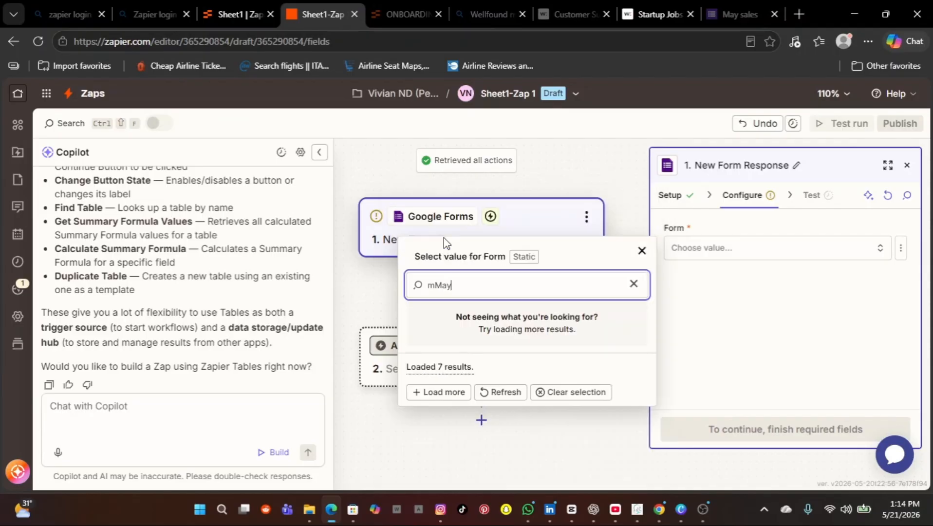
{"action": "key", "text": "BackSpace"}
{"action": "key", "text": "BackSpace"}
{"action": "key", "text": "BackSpace"}
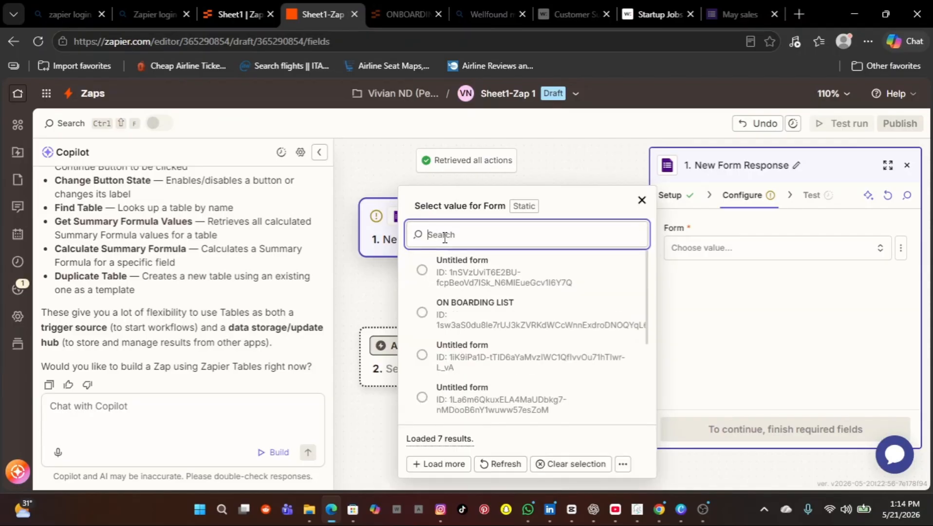
{"action": "type", "text": "May"}
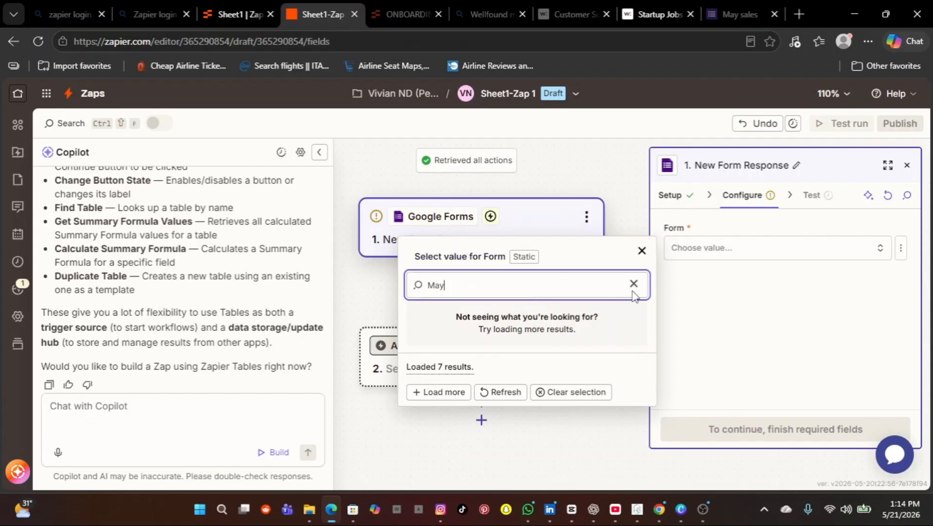
{"action": "left_click", "coordinate": [473, 263]}
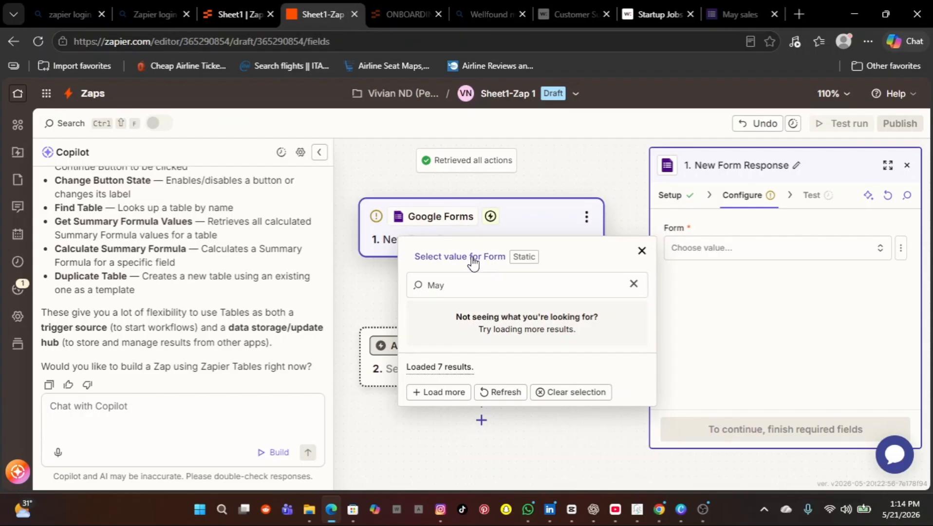
{"action": "left_click", "coordinate": [492, 399]}
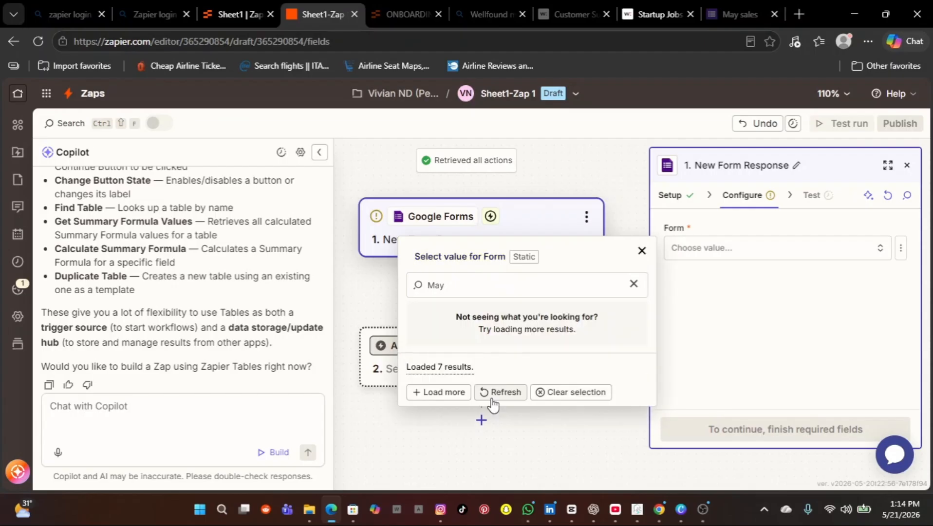
{"action": "left_click", "coordinate": [633, 285]}
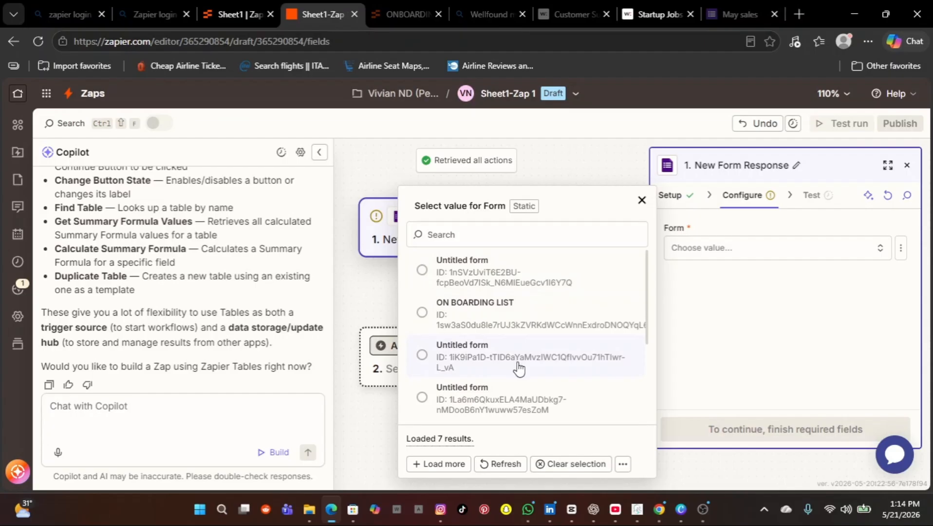
{"action": "left_click", "coordinate": [422, 271]}
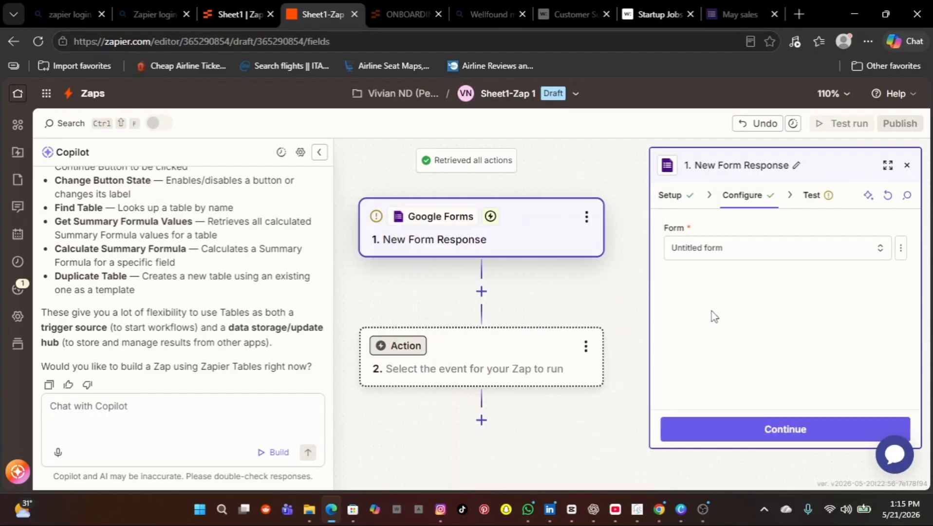
Step: Run the trigger test and open the retrieved Form Response A
{"action": "left_click", "coordinate": [762, 431]}
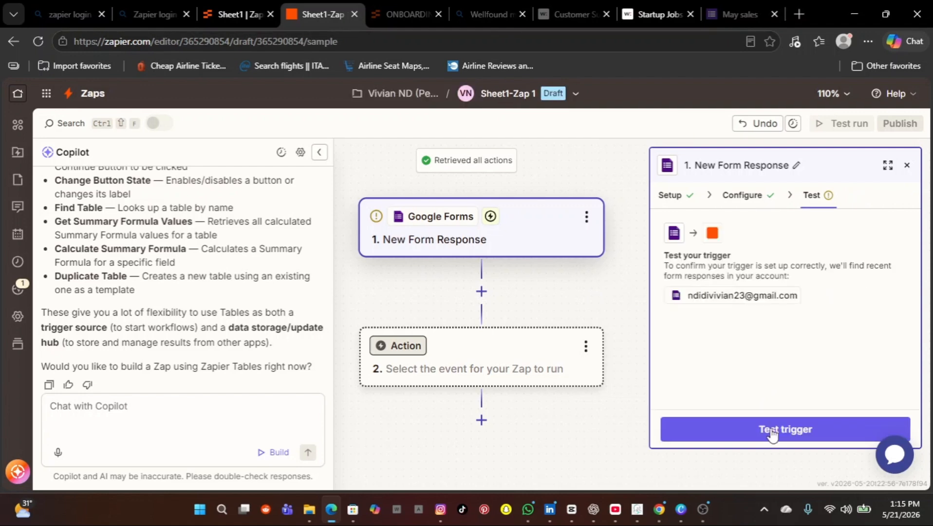
{"action": "left_click", "coordinate": [772, 431]}
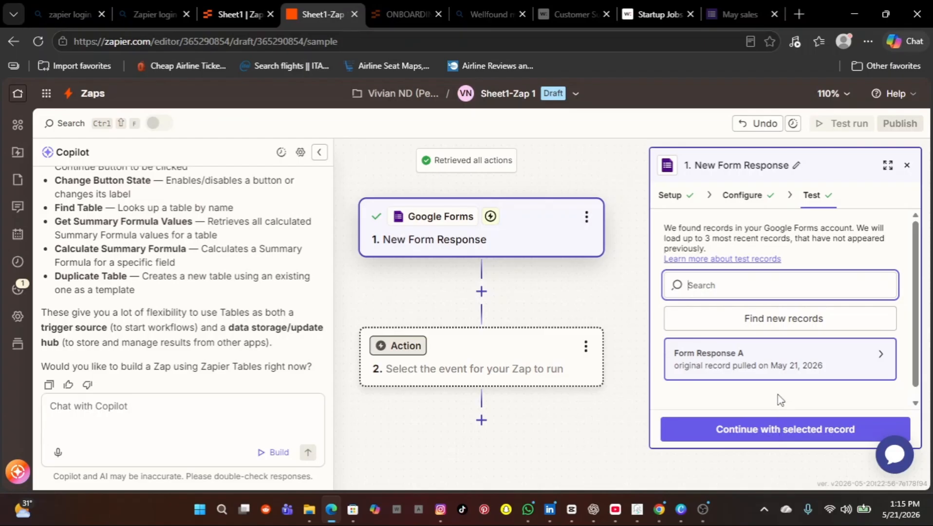
{"action": "left_click", "coordinate": [763, 371]}
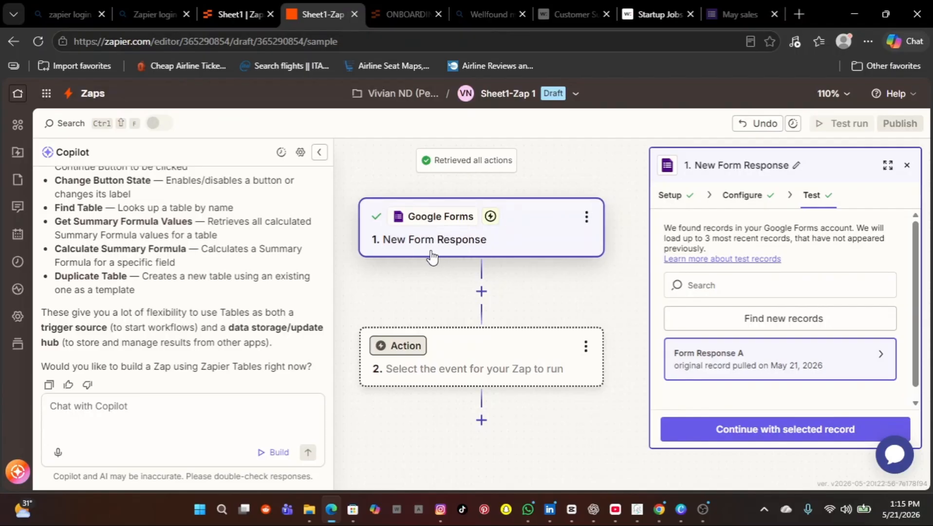
Step: Continue with Form Response A and add Google Sheets as the action app
{"action": "left_click", "coordinate": [748, 438]}
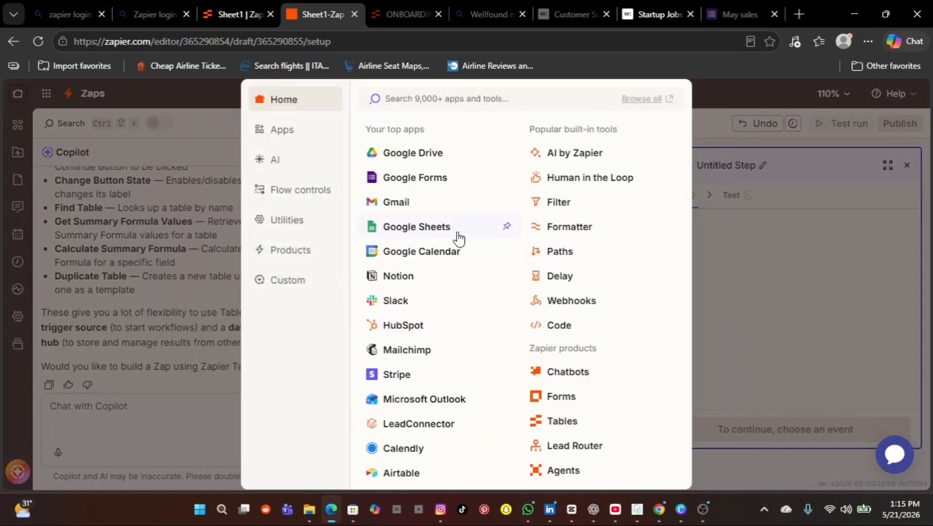
{"action": "left_click", "coordinate": [425, 239]}
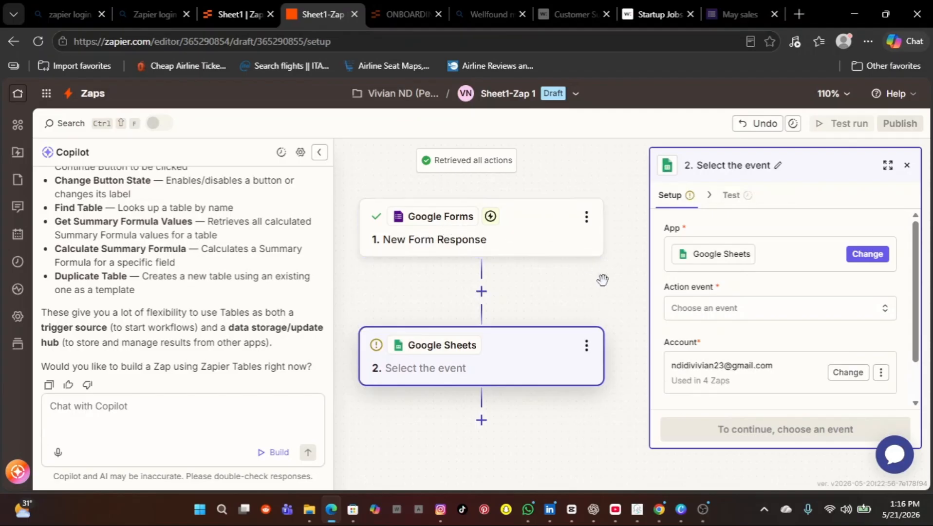
{"action": "left_click", "coordinate": [883, 309]}
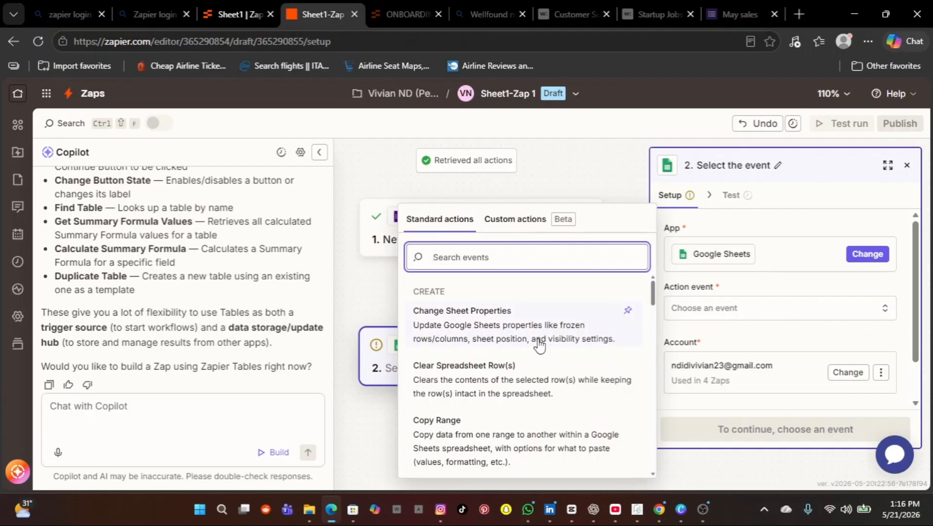
Step: Scroll through the list of Google Sheets action events
{"action": "scroll", "coordinate": [494, 385], "scroll_direction": "down", "scroll_amount": 2}
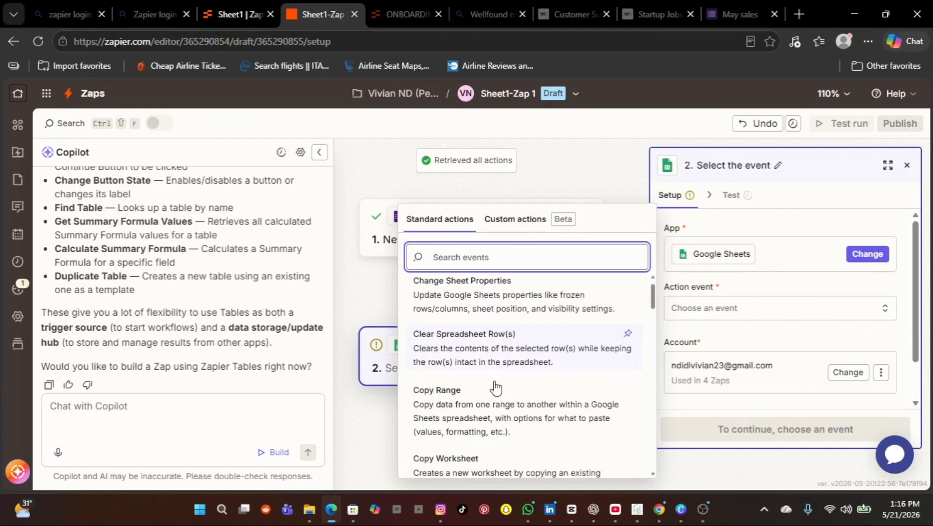
{"action": "scroll", "coordinate": [495, 387], "scroll_direction": "down", "scroll_amount": 3}
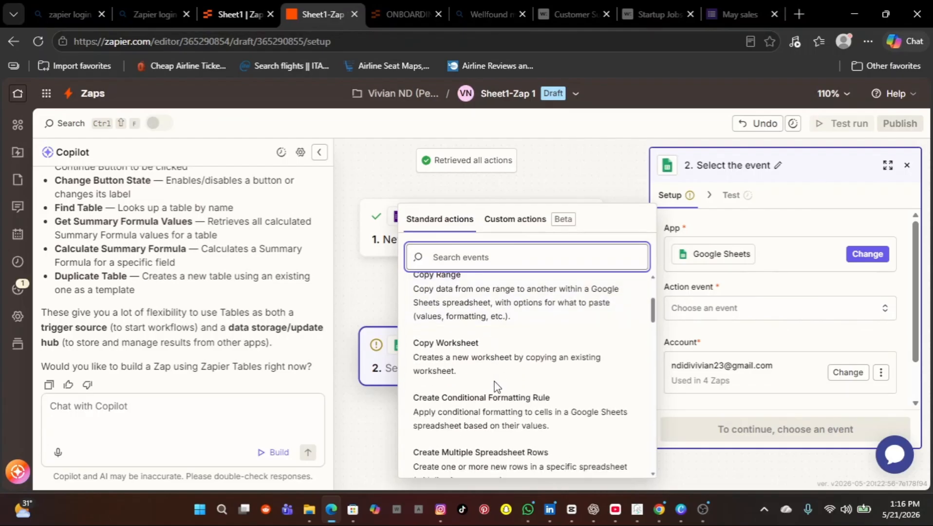
{"action": "scroll", "coordinate": [495, 385], "scroll_direction": "down", "scroll_amount": 3}
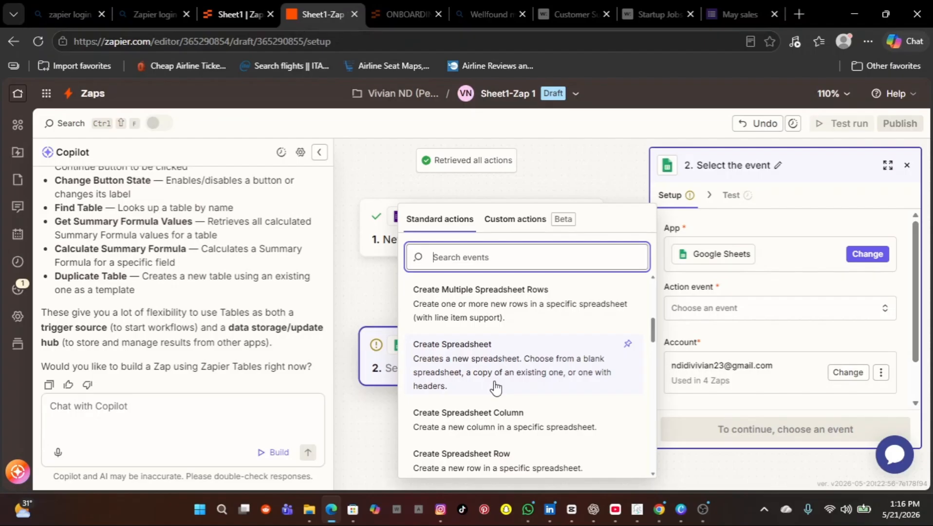
{"action": "scroll", "coordinate": [496, 387], "scroll_direction": "down", "scroll_amount": 5}
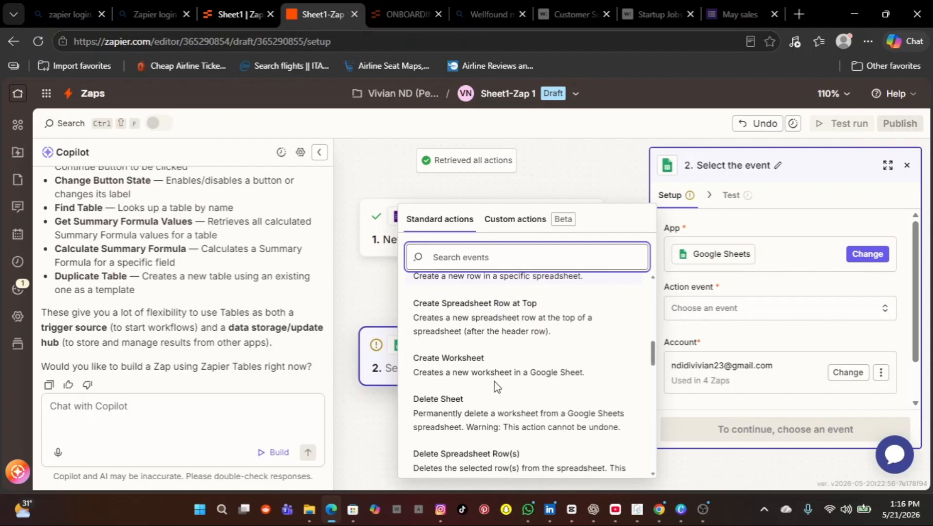
{"action": "scroll", "coordinate": [495, 387], "scroll_direction": "down", "scroll_amount": 2}
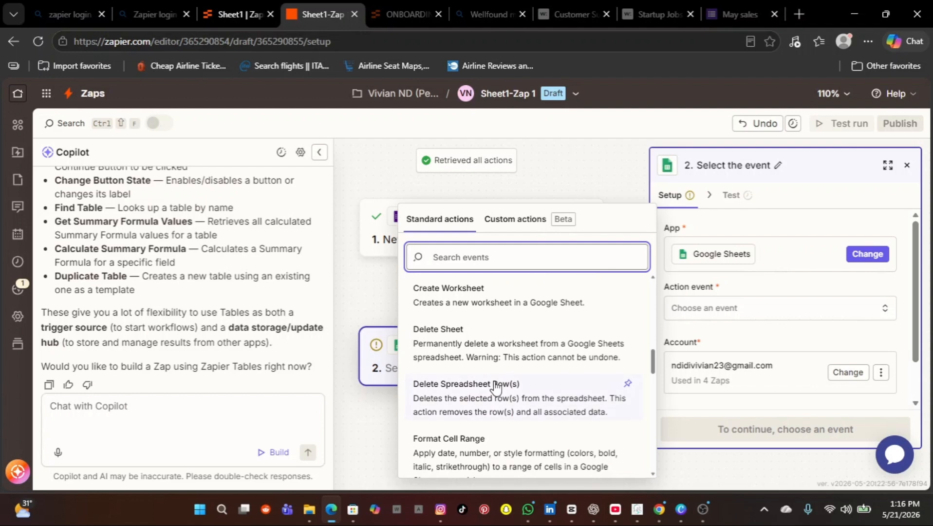
{"action": "scroll", "coordinate": [496, 387], "scroll_direction": "down", "scroll_amount": 4}
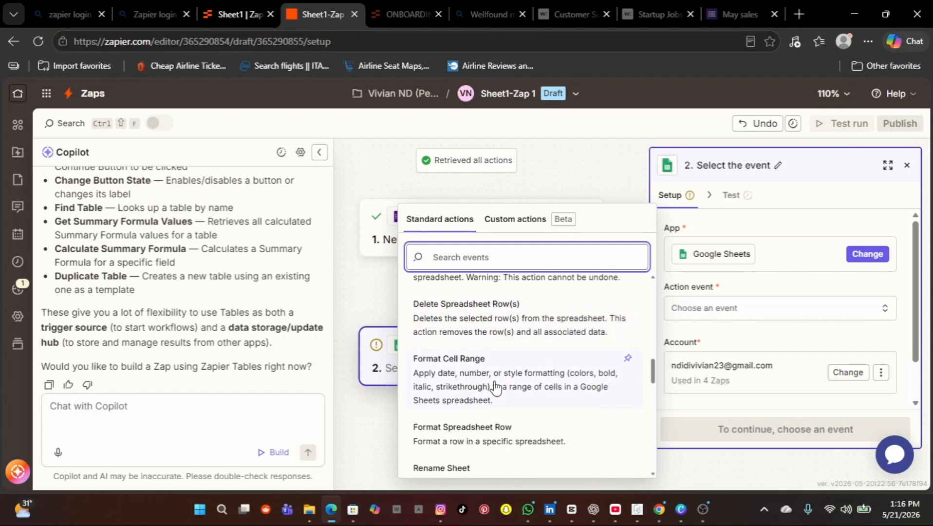
{"action": "scroll", "coordinate": [496, 387], "scroll_direction": "down", "scroll_amount": 1}
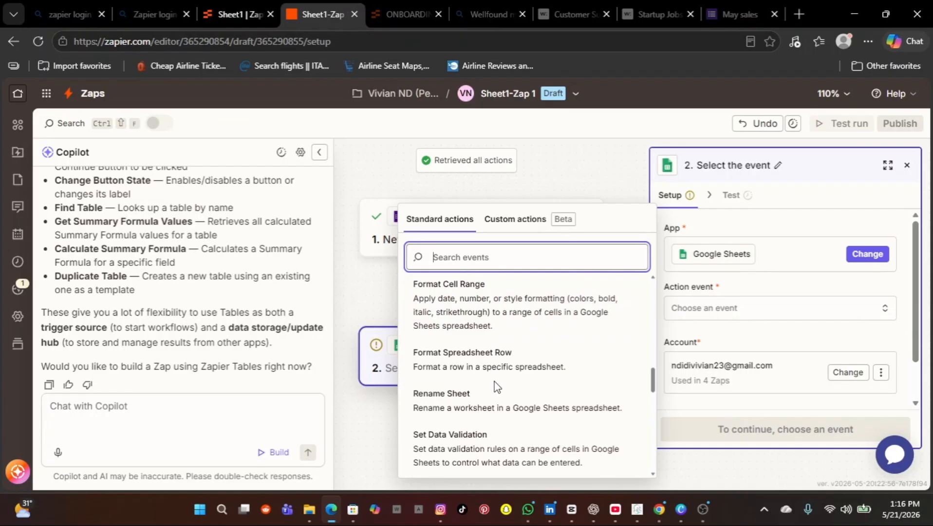
{"action": "scroll", "coordinate": [496, 387], "scroll_direction": "down", "scroll_amount": 3}
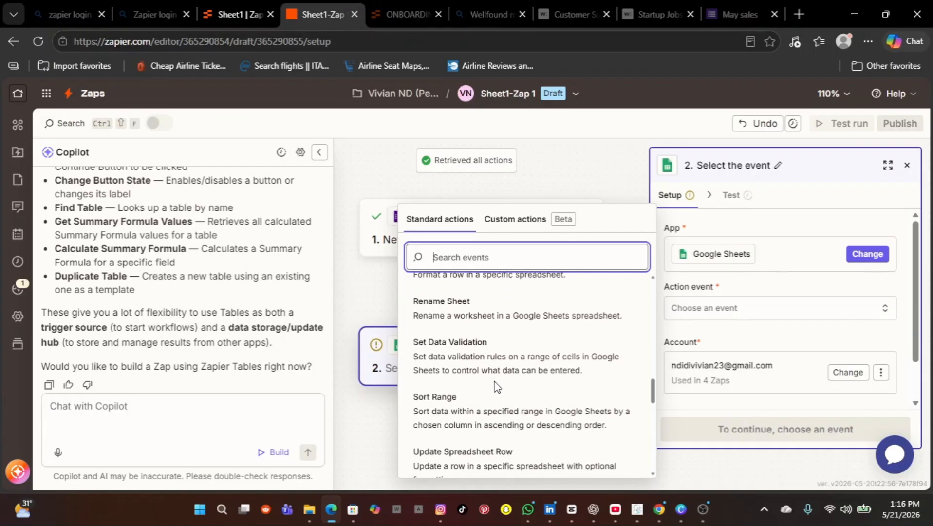
{"action": "scroll", "coordinate": [496, 387], "scroll_direction": "down", "scroll_amount": 2}
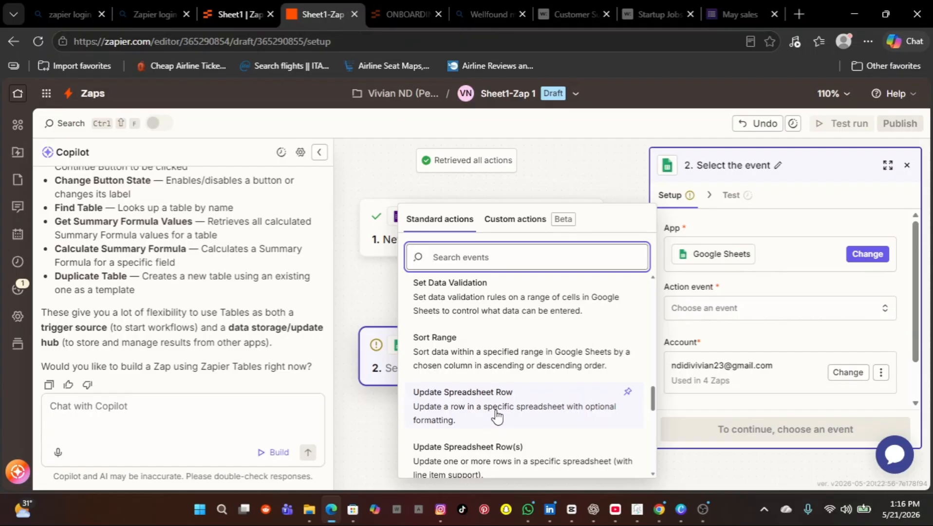
{"action": "scroll", "coordinate": [497, 416], "scroll_direction": "down", "scroll_amount": 1}
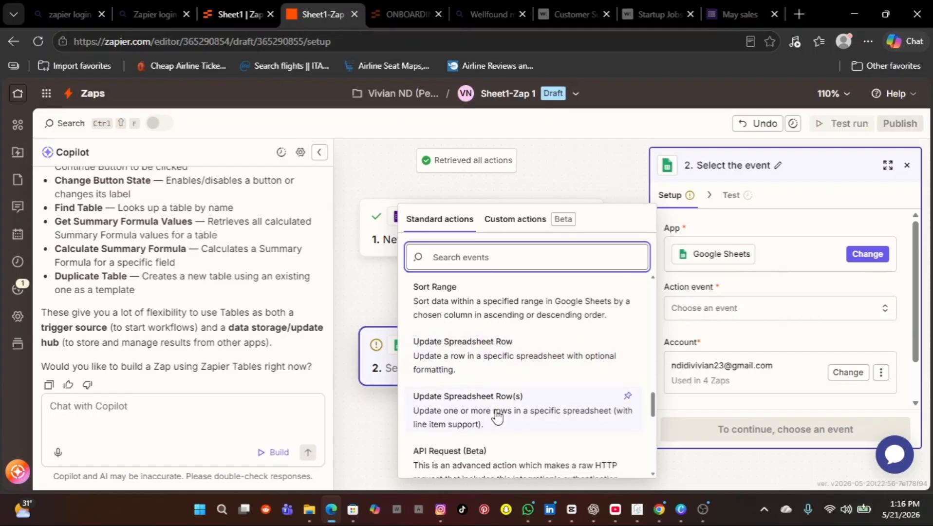
Step: Make the Sheets action Update Spreadsheet Row(s) with Drive set to My Google Drive
{"action": "left_click", "coordinate": [496, 417]}
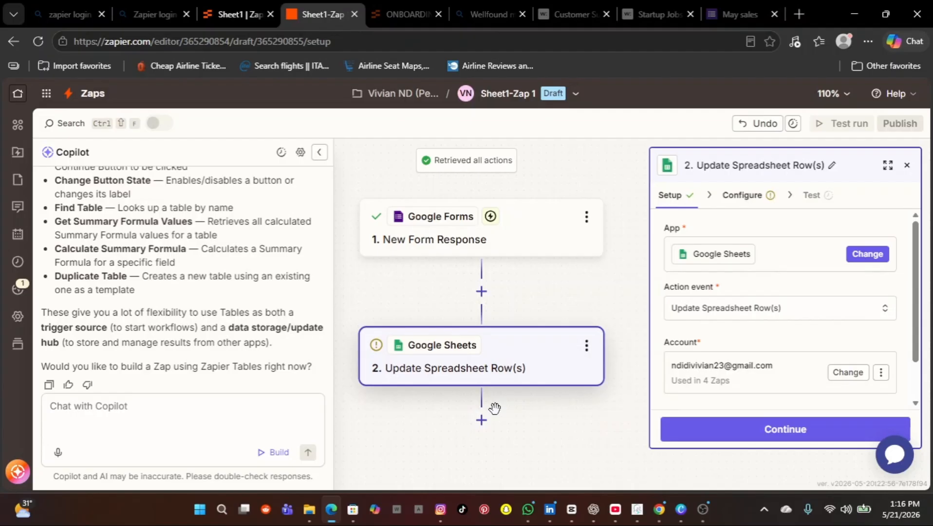
{"action": "left_click", "coordinate": [785, 431]}
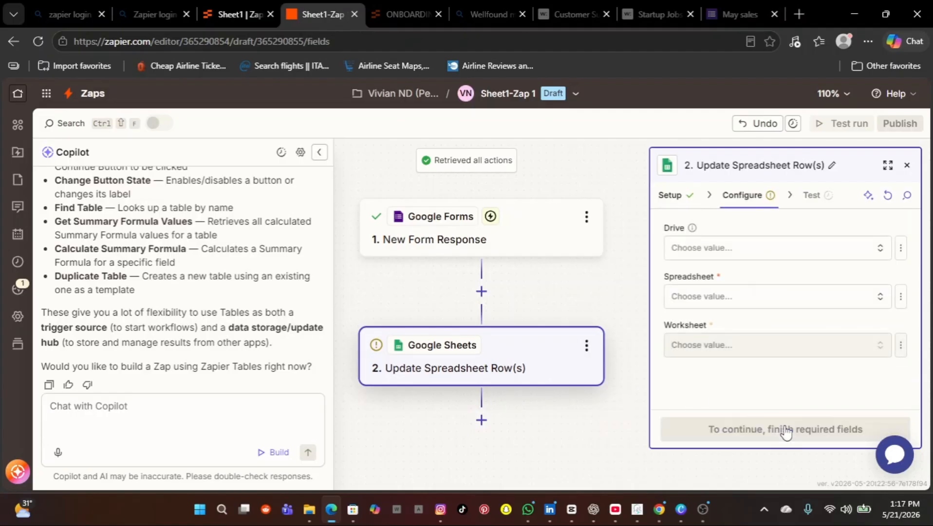
{"action": "left_click", "coordinate": [880, 252]}
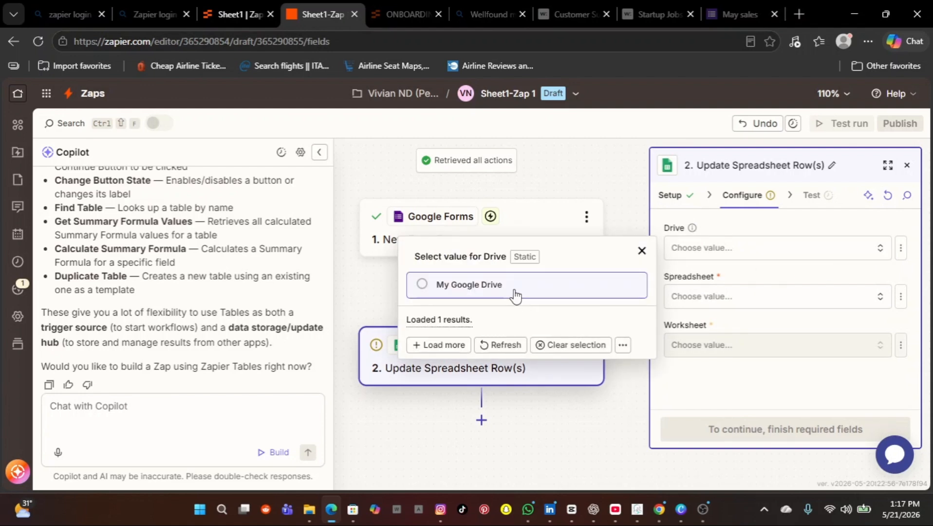
{"action": "left_click", "coordinate": [514, 292]}
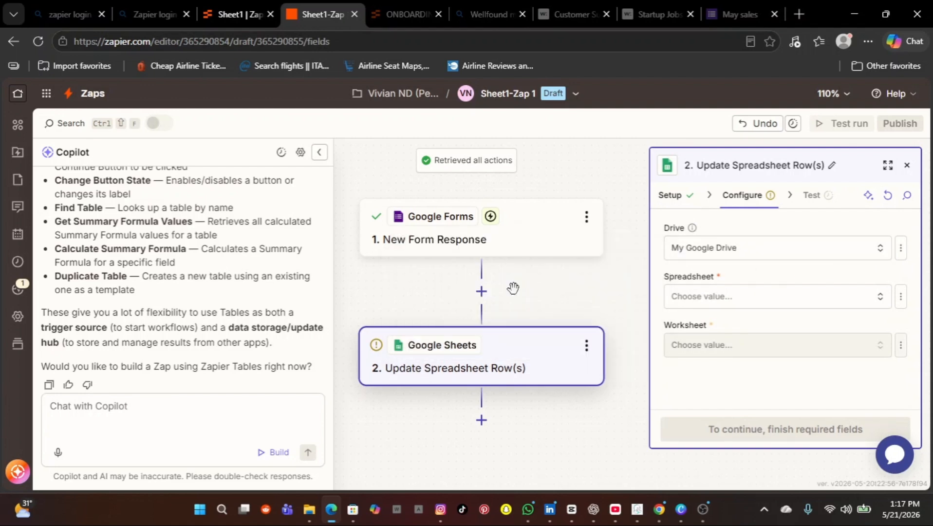
Step: Open the Spreadsheet list, then bring the Google Forms Chrome window forward
{"action": "left_click", "coordinate": [881, 297]}
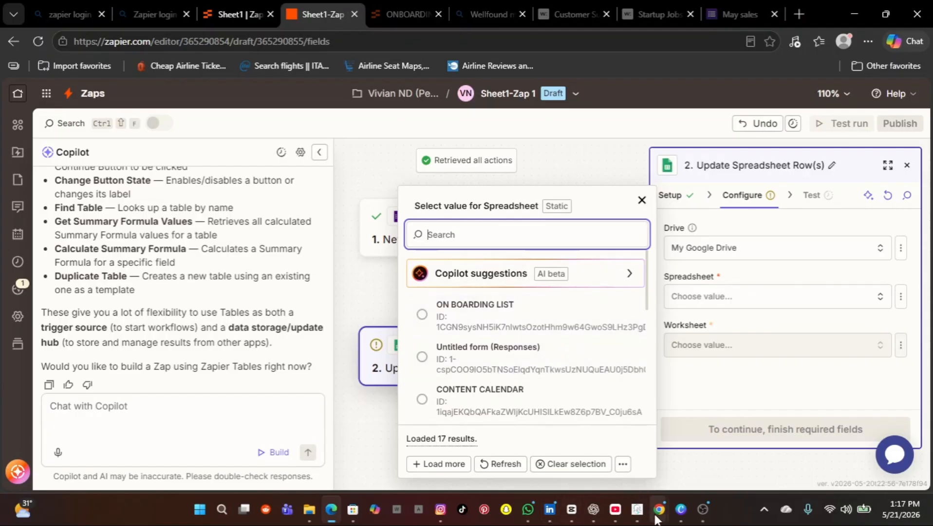
{"action": "mouse_move", "coordinate": [660, 519]}
{"action": "mouse_move", "coordinate": [691, 470]}
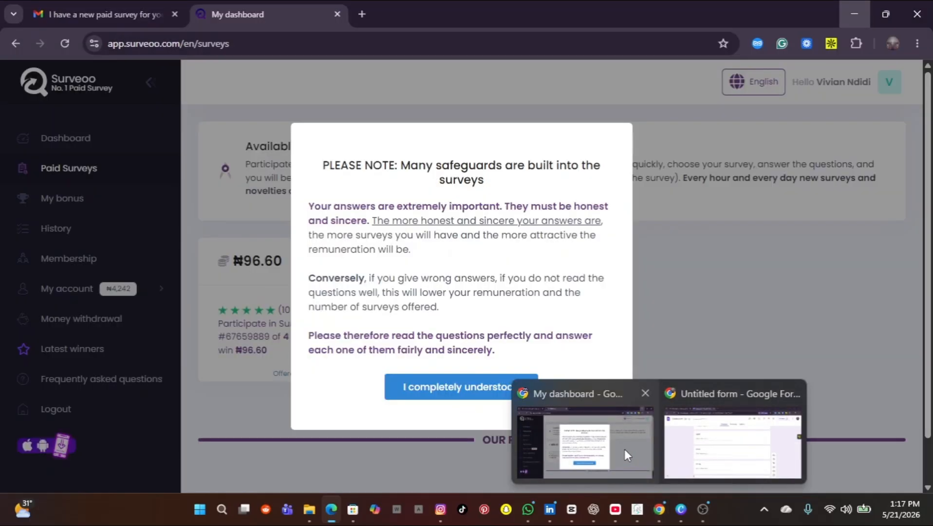
Step: Switch from the Google Forms window to the Gmail inbox tab
{"action": "mouse_move", "coordinate": [731, 439]}
{"action": "left_click", "coordinate": [702, 444]}
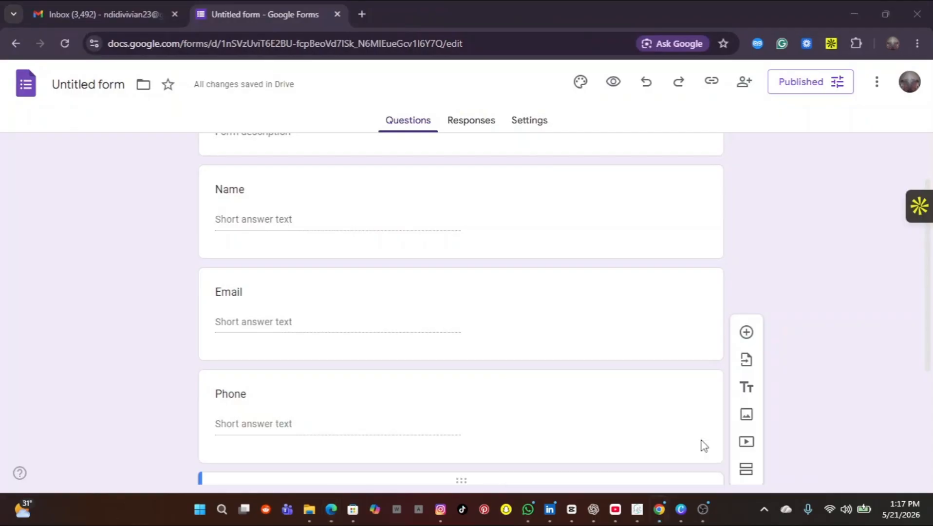
{"action": "left_click", "coordinate": [68, 14]}
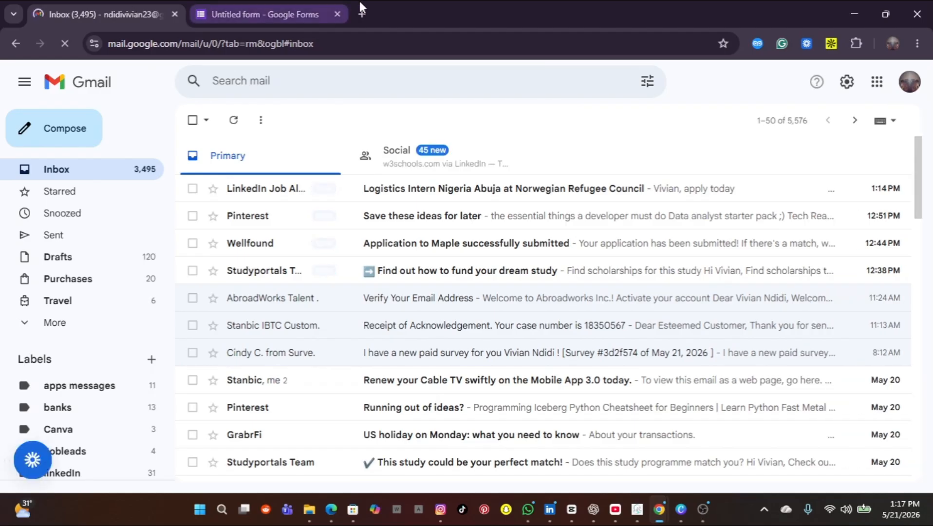
Step: Launch Google Sheets in a new tab from the Google apps grid
{"action": "left_click", "coordinate": [876, 82]}
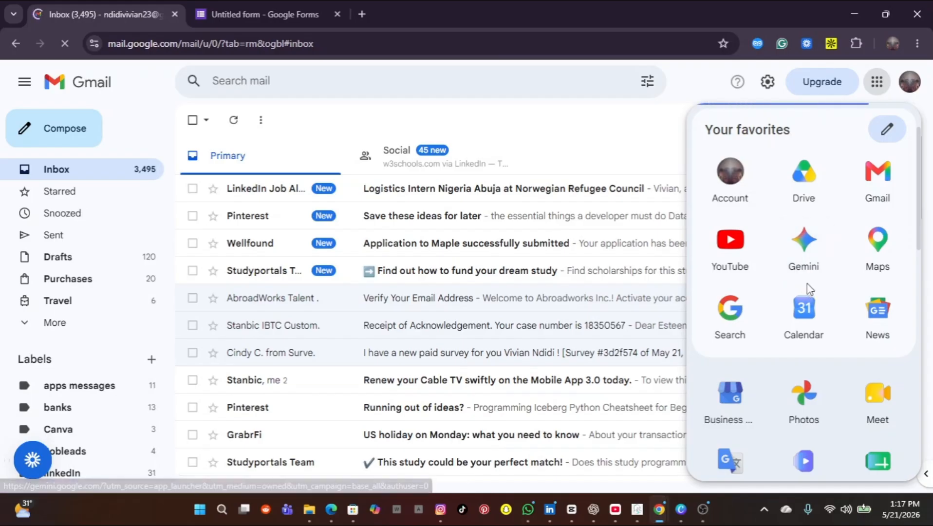
{"action": "scroll", "coordinate": [806, 287], "scroll_direction": "down", "scroll_amount": 4}
{"action": "scroll", "coordinate": [809, 289], "scroll_direction": "down", "scroll_amount": 2}
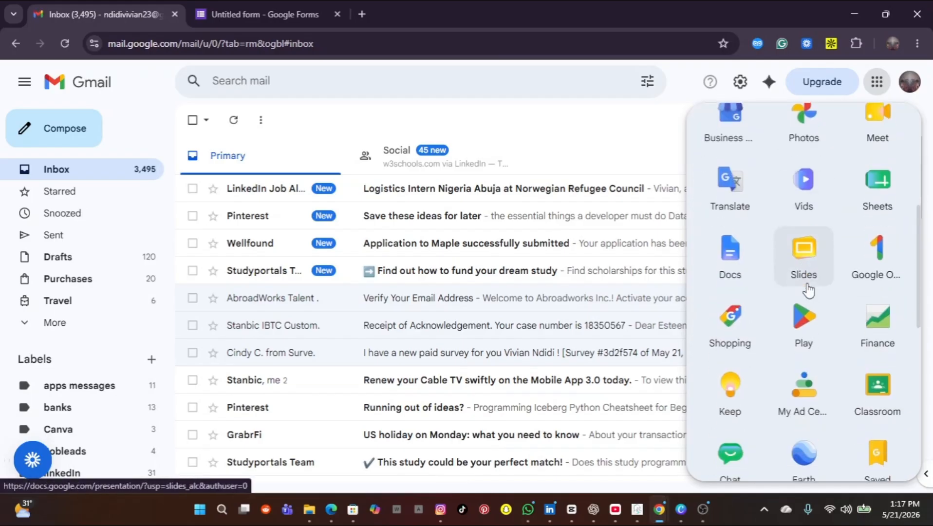
{"action": "scroll", "coordinate": [808, 291], "scroll_direction": "down", "scroll_amount": 5}
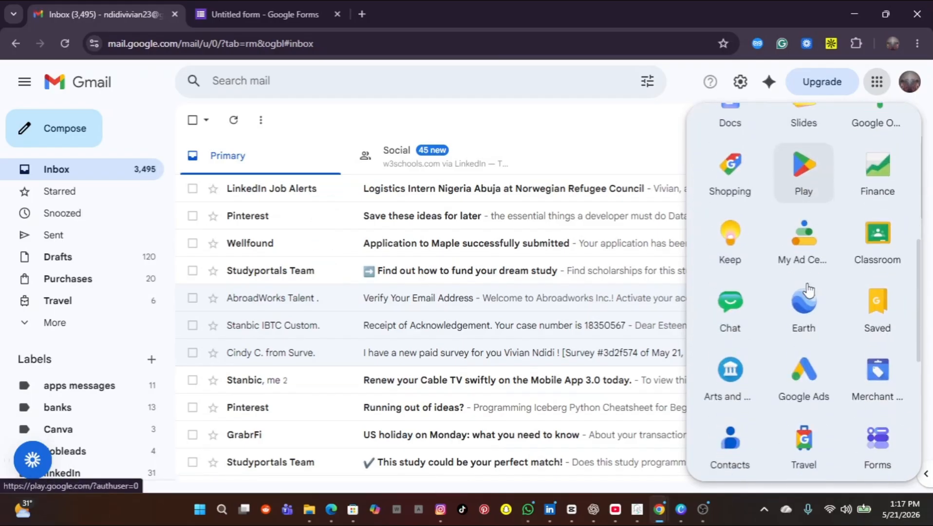
{"action": "scroll", "coordinate": [809, 291], "scroll_direction": "down", "scroll_amount": 3}
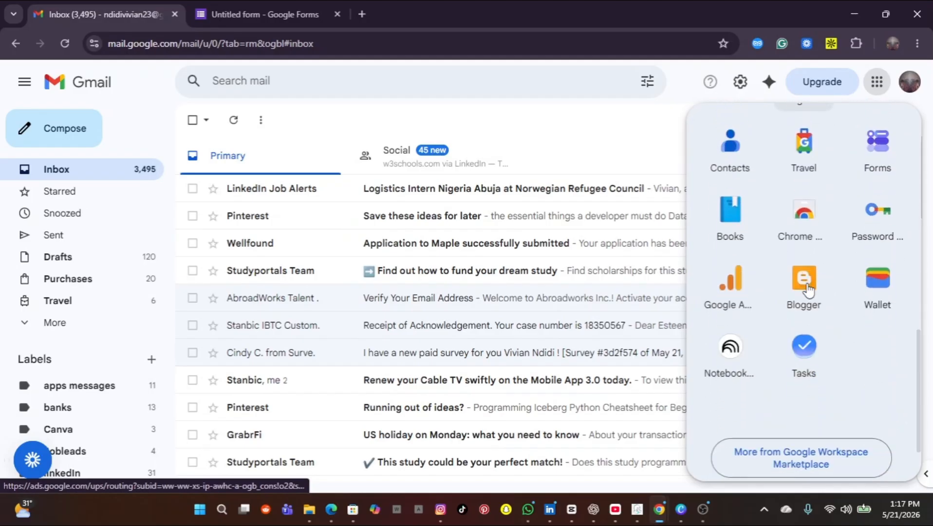
{"action": "scroll", "coordinate": [810, 290], "scroll_direction": "up", "scroll_amount": 1}
{"action": "scroll", "coordinate": [808, 290], "scroll_direction": "up", "scroll_amount": 5}
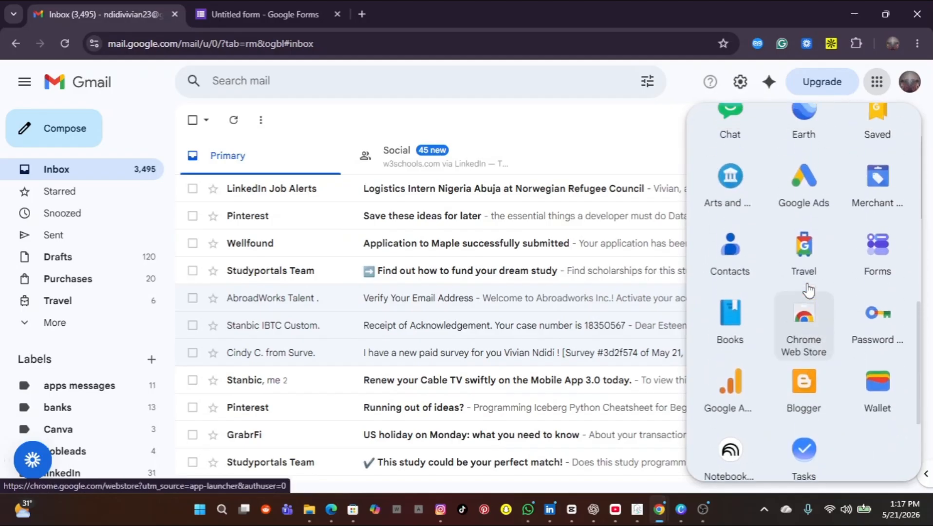
{"action": "scroll", "coordinate": [809, 291], "scroll_direction": "up", "scroll_amount": 9}
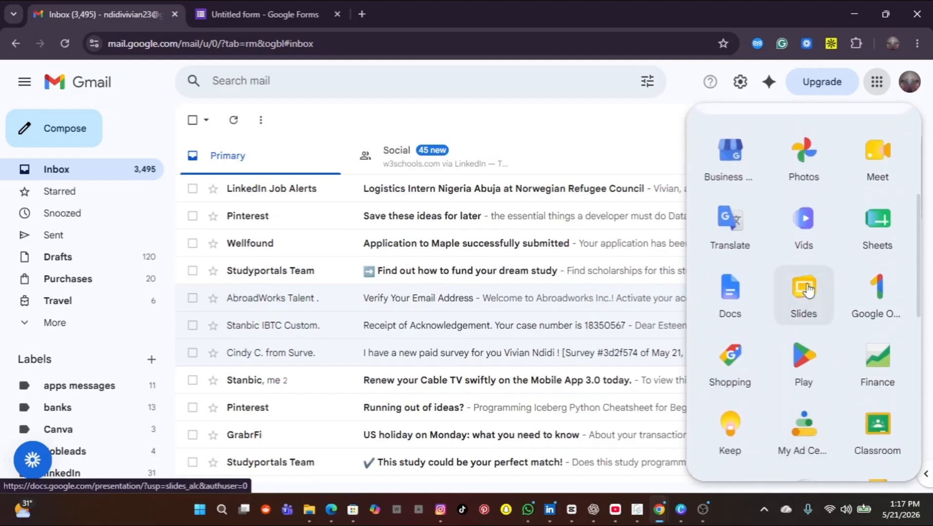
{"action": "scroll", "coordinate": [809, 291], "scroll_direction": "up", "scroll_amount": 2}
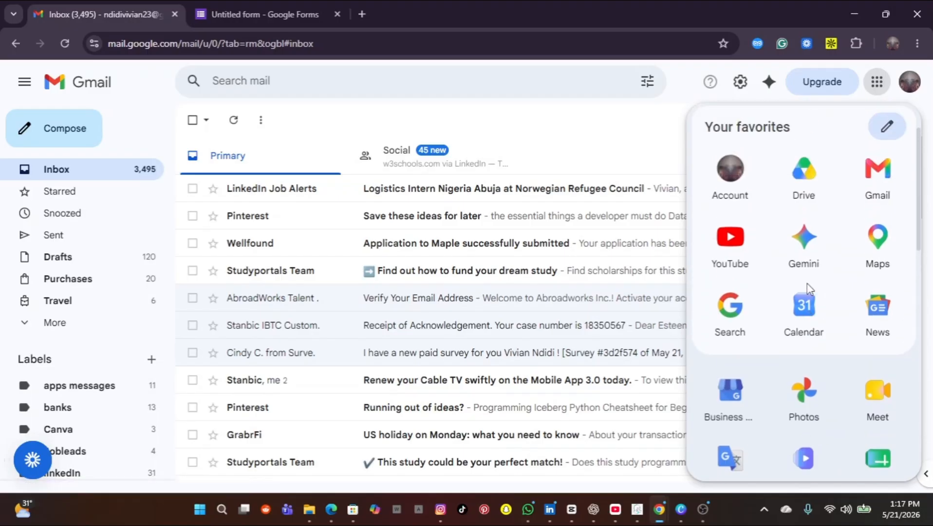
{"action": "scroll", "coordinate": [809, 291], "scroll_direction": "down", "scroll_amount": 5}
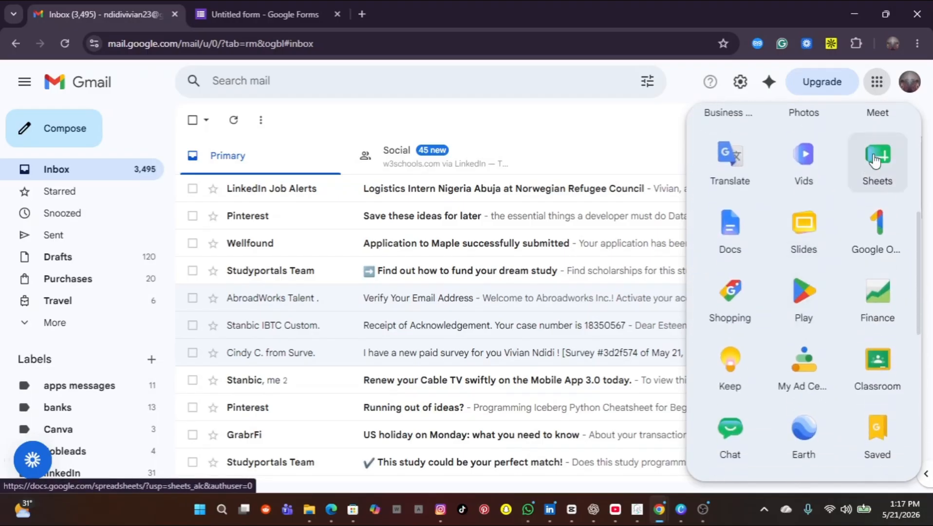
{"action": "left_click", "coordinate": [876, 176]}
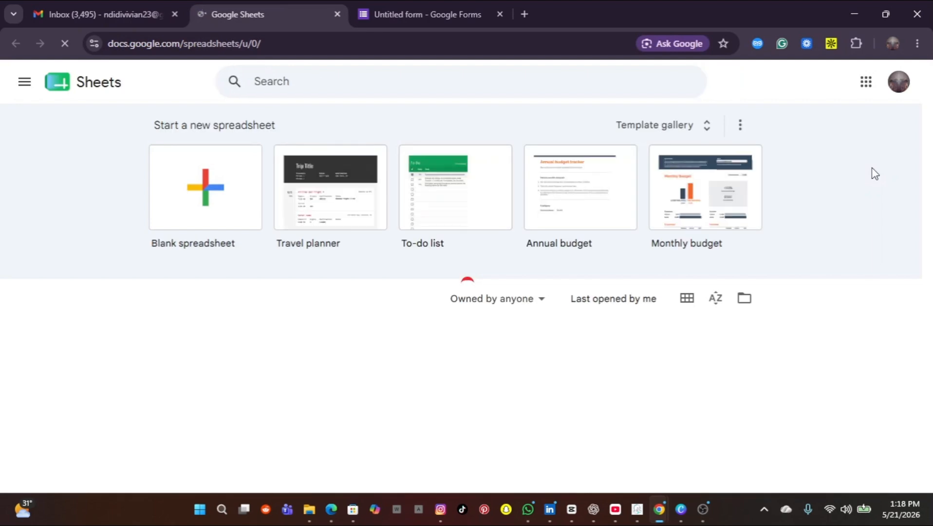
Step: Create a blank spreadsheet and rename it 'May sales'
{"action": "left_click", "coordinate": [210, 216]}
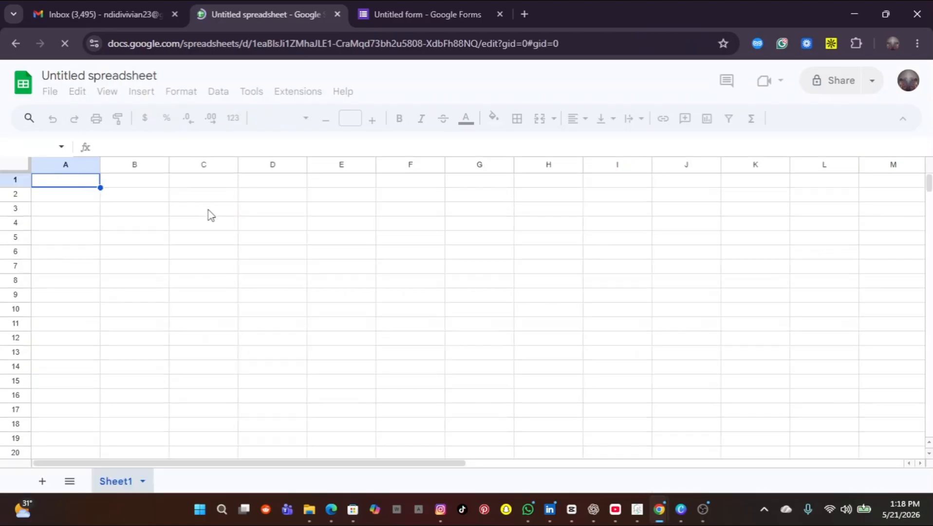
{"action": "left_click", "coordinate": [146, 75]}
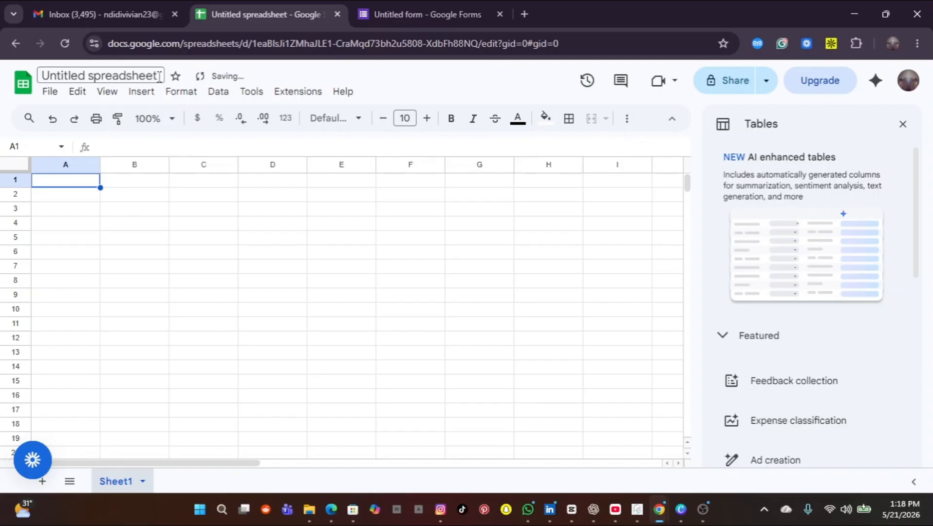
{"action": "double_click", "coordinate": [157, 76]}
{"action": "key", "text": "BackSpace"}
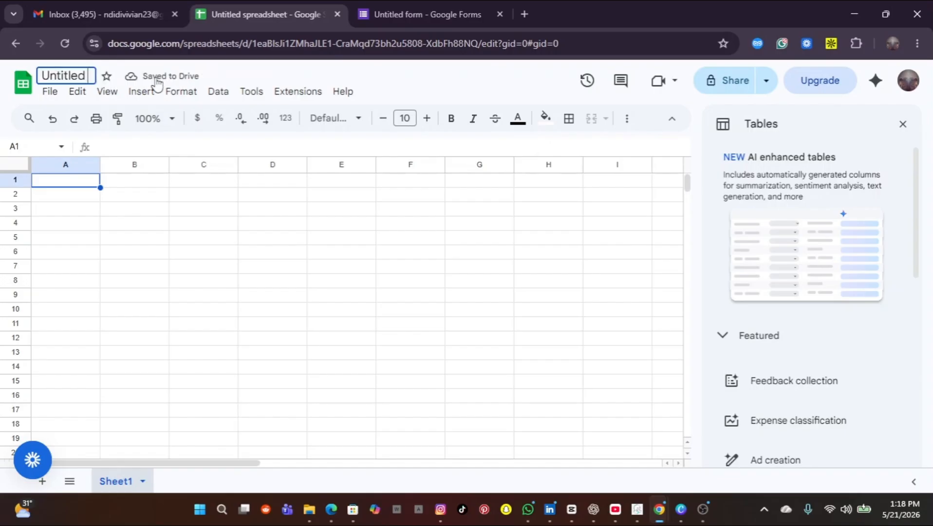
{"action": "key", "text": "BackSpace"}
{"action": "key", "text": "BackSpace"}
{"action": "key", "text": "BackSpace"}
{"action": "key", "text": "BackSpace"}
{"action": "key", "text": "BackSpace"}
{"action": "key", "text": "BackSpace"}
{"action": "key", "text": "BackSpace"}
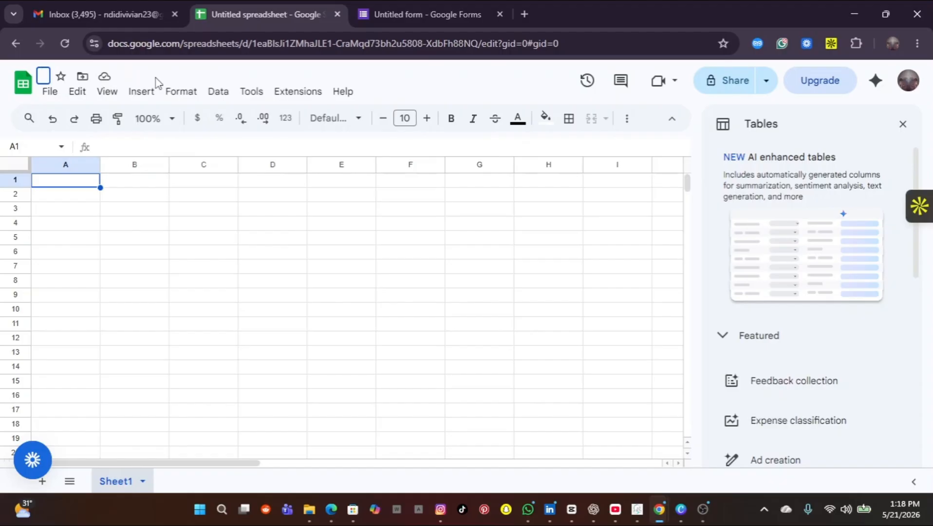
{"action": "type", "text": "May s"}
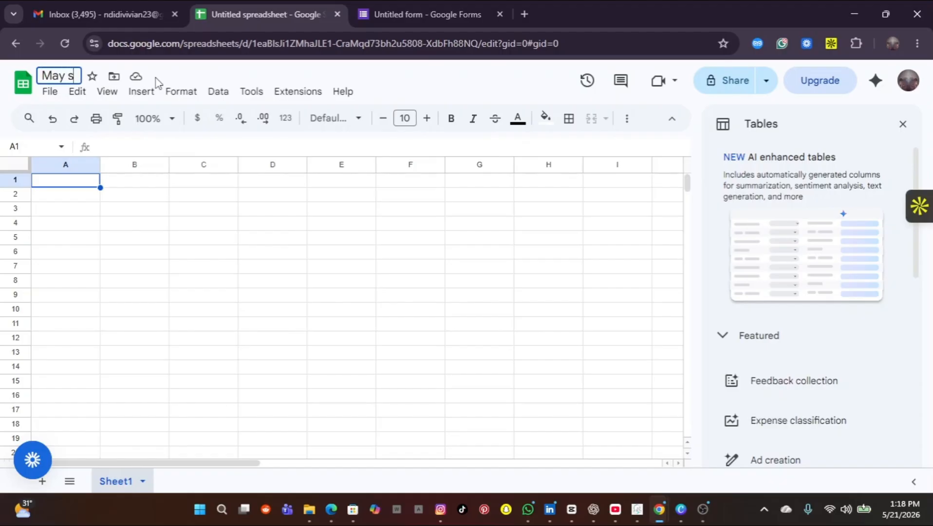
{"action": "type", "text": "ales"}
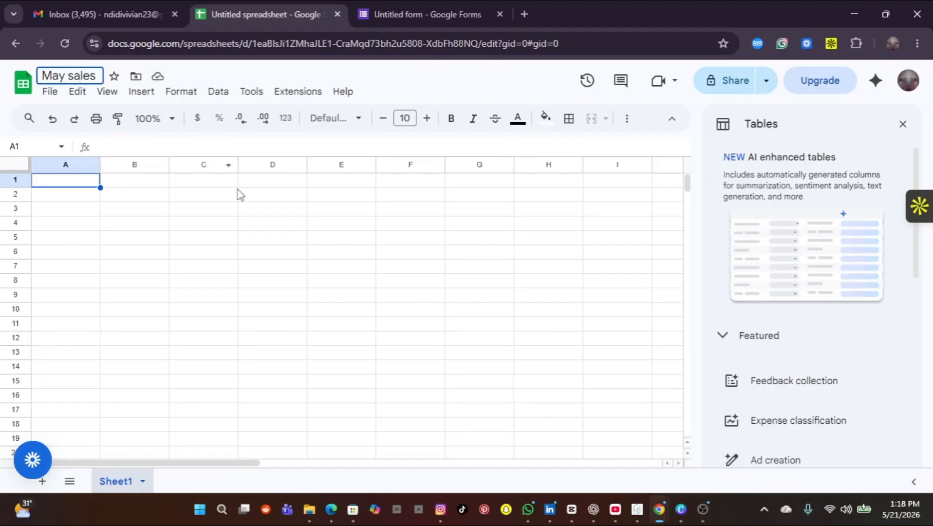
{"action": "key", "text": "Return"}
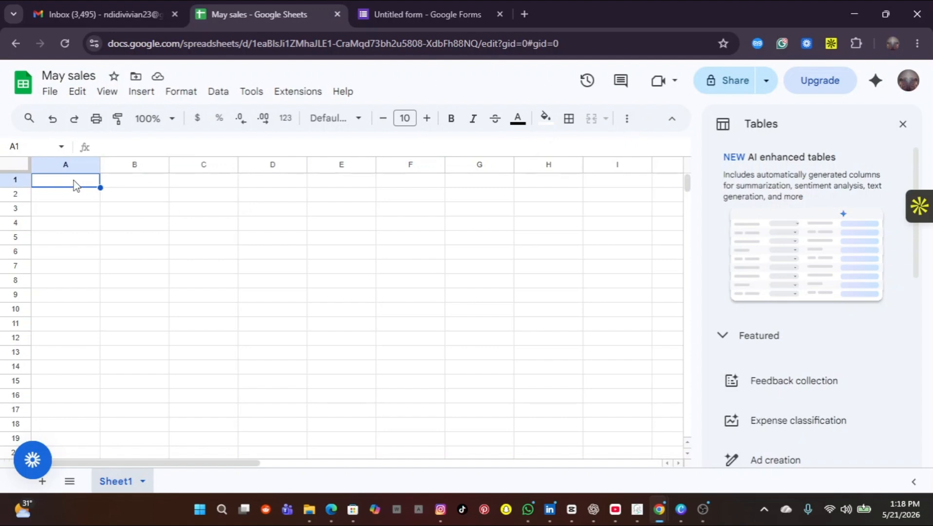
Step: Enter headers Name, Email, phone number and Business name in cells A1–D1
{"action": "type", "text": "Name"}
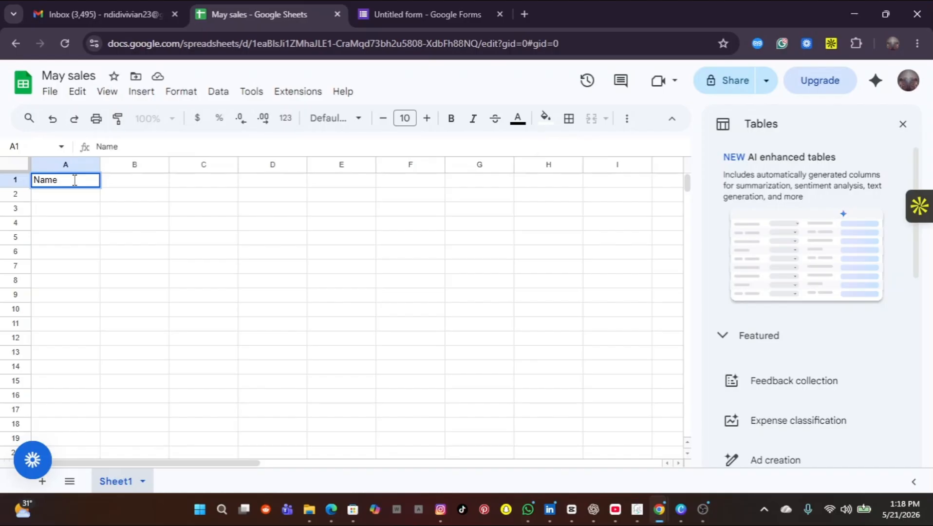
{"action": "key", "text": "Return"}
{"action": "left_click", "coordinate": [127, 188]}
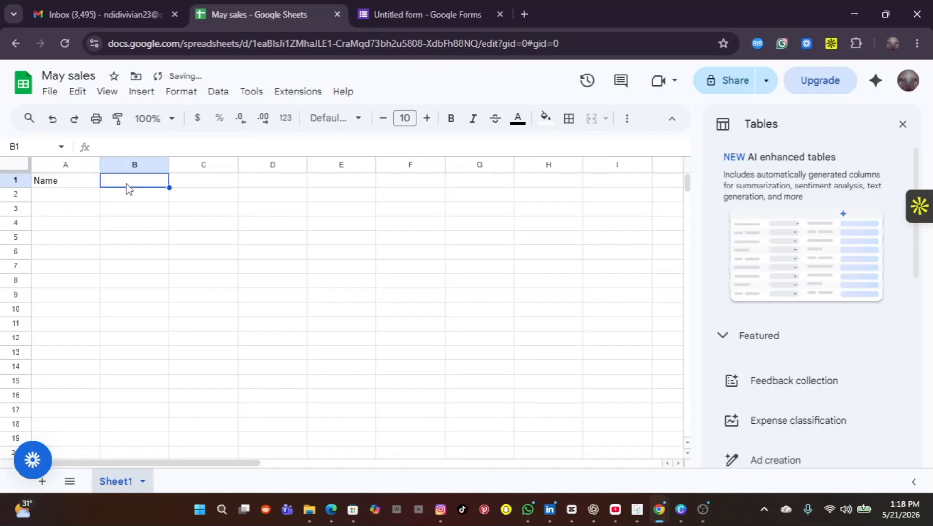
{"action": "type", "text": "Email"}
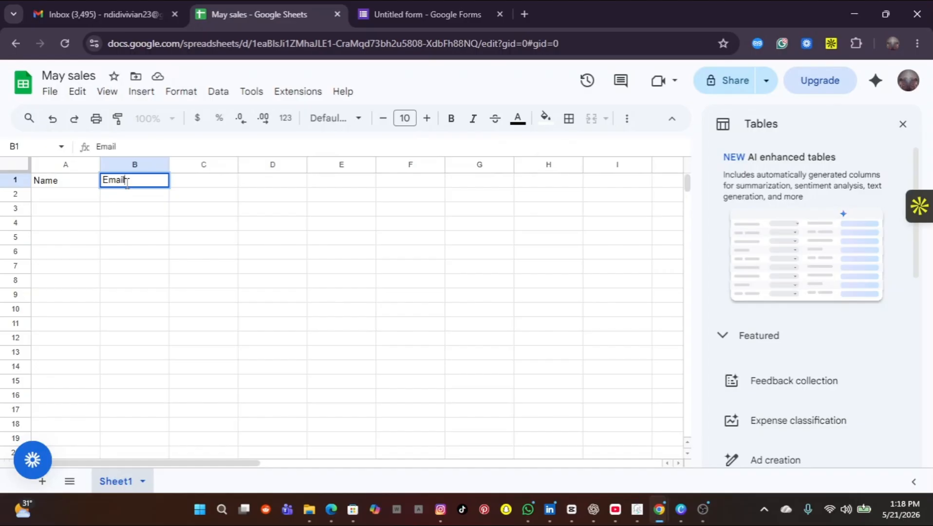
{"action": "key", "text": "Return"}
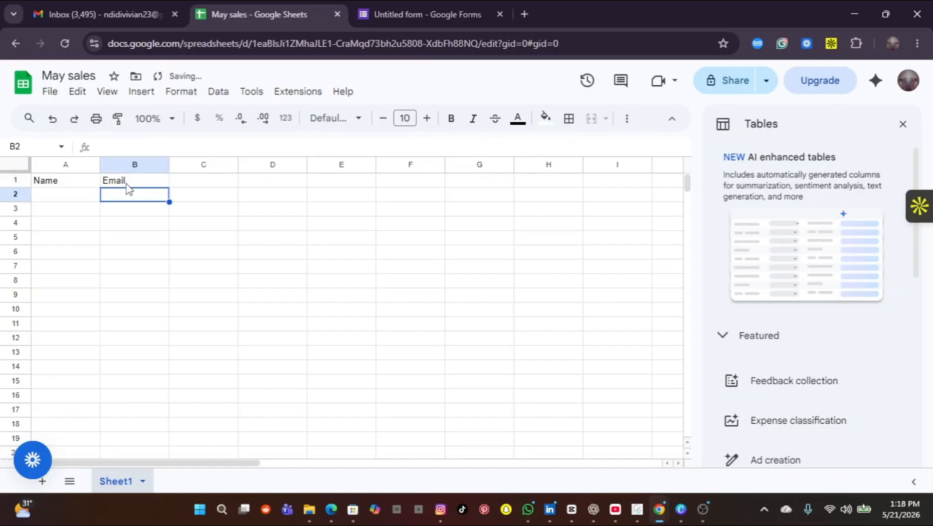
{"action": "left_click", "coordinate": [208, 181]}
{"action": "type", "text": "pho"}
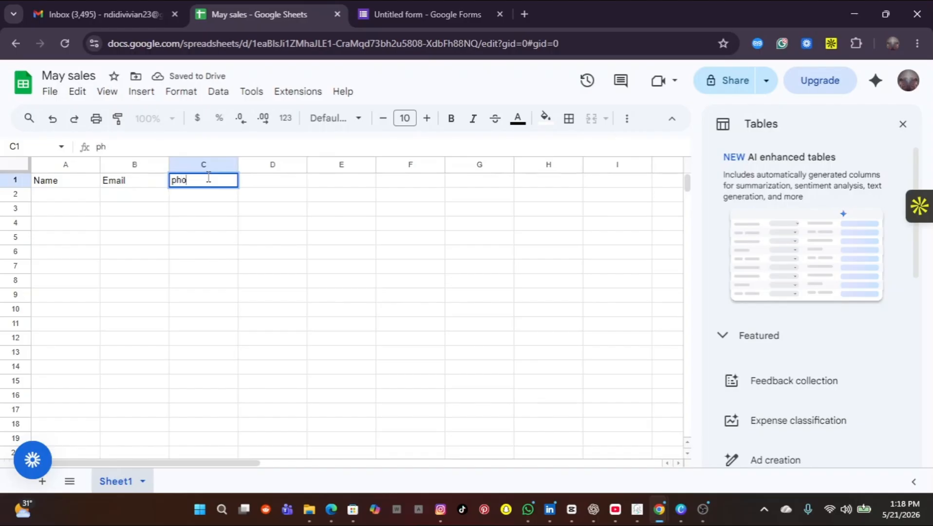
{"action": "type", "text": "ne numb"}
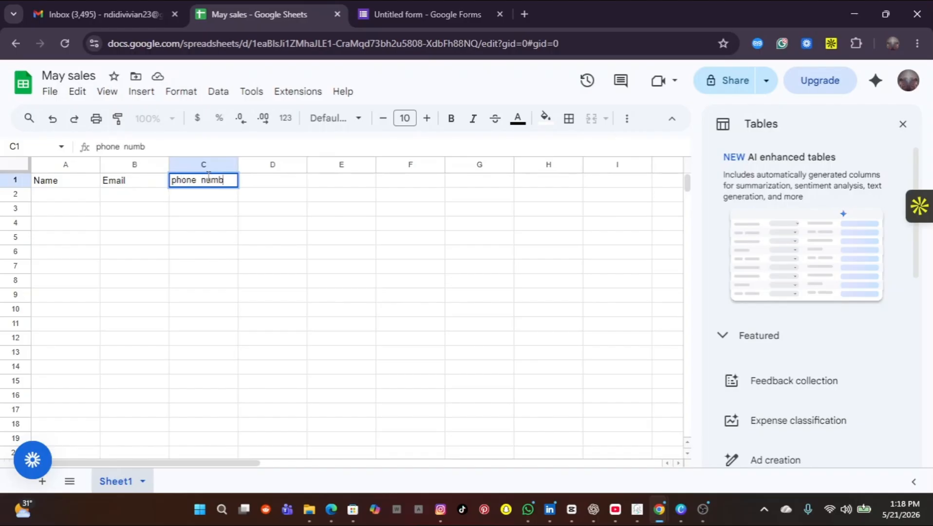
{"action": "type", "text": "er"}
{"action": "key", "text": "Return"}
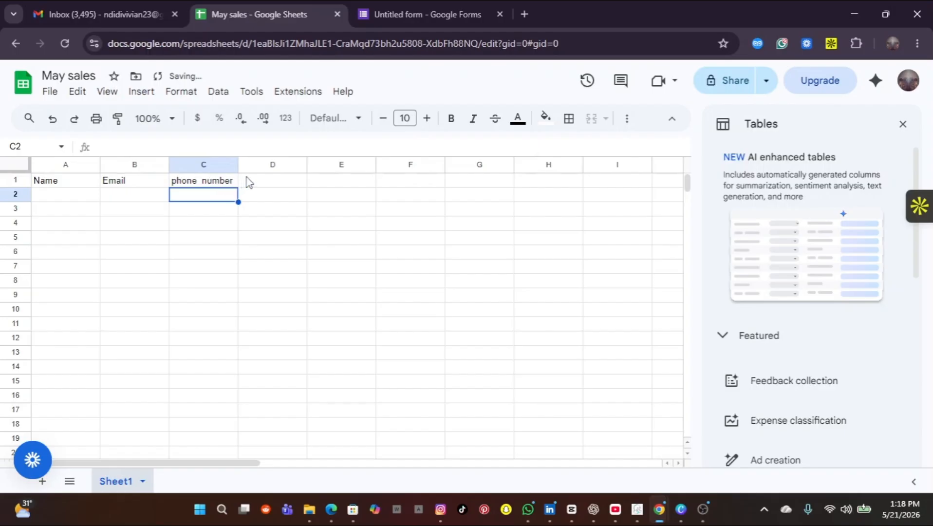
{"action": "left_click", "coordinate": [265, 182]}
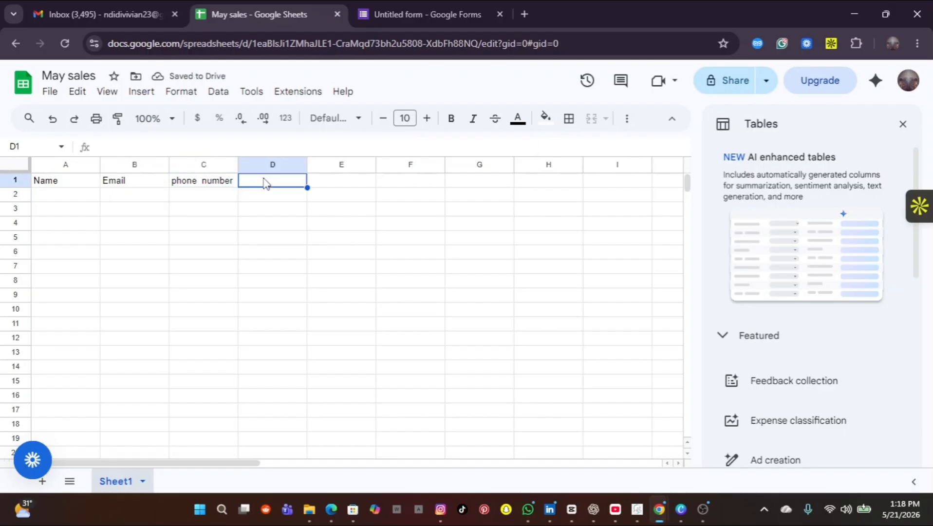
{"action": "type", "text": "Bu"}
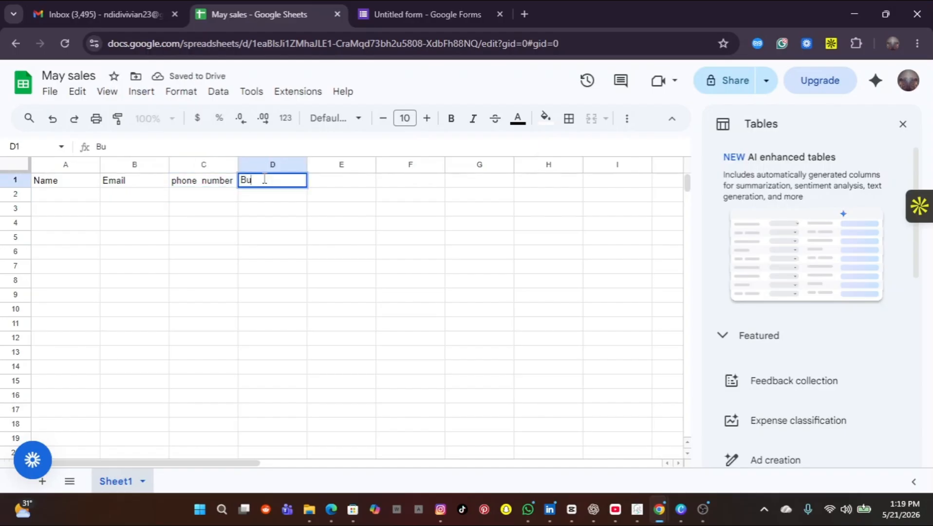
{"action": "type", "text": "sines"}
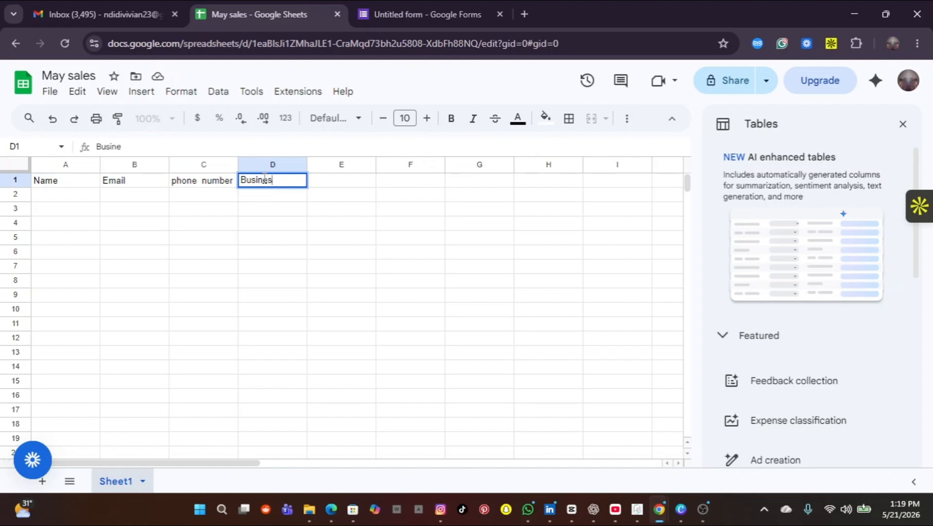
{"action": "type", "text": "s name"}
{"action": "key", "text": "Return"}
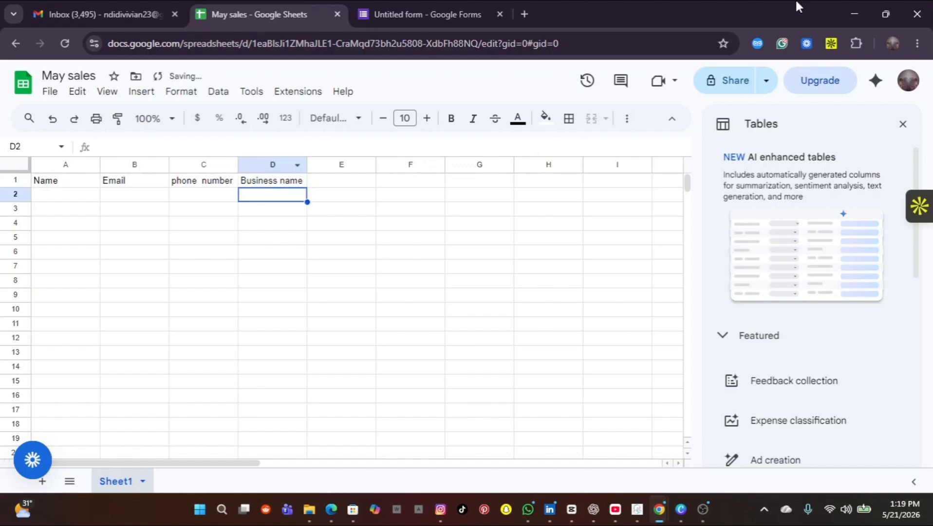
Step: Return to the Zap editor's Update Spreadsheet Row(s) step and advance to its field configuration
{"action": "left_click", "coordinate": [853, 14]}
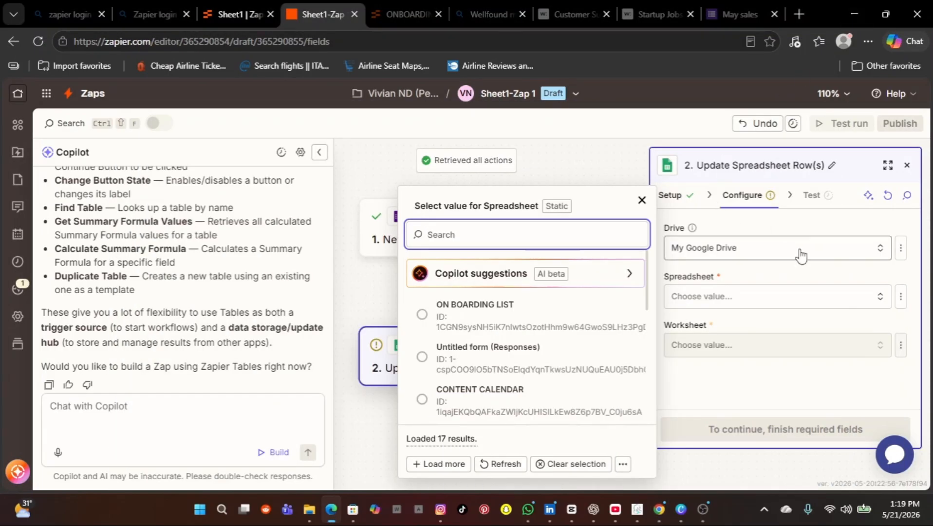
{"action": "left_click", "coordinate": [642, 200]}
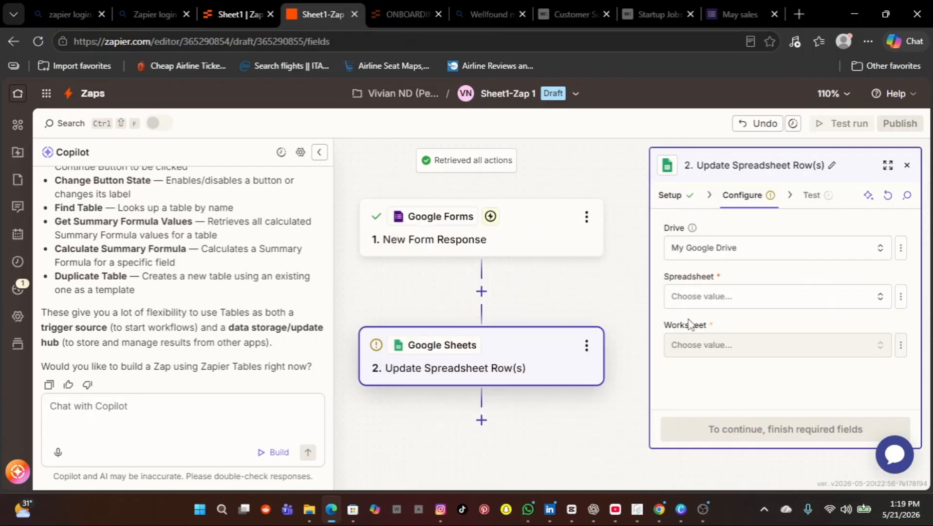
{"action": "left_click", "coordinate": [678, 205]}
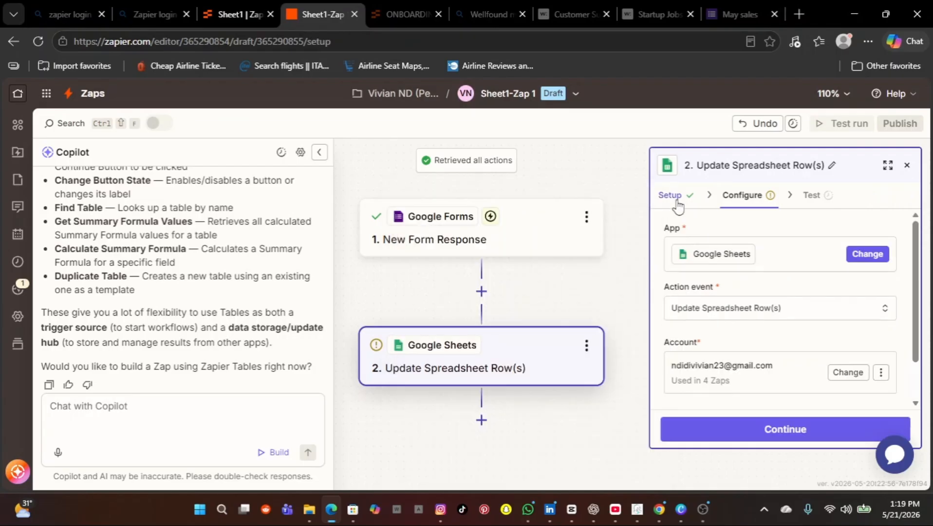
{"action": "scroll", "coordinate": [772, 298], "scroll_direction": "down", "scroll_amount": 1}
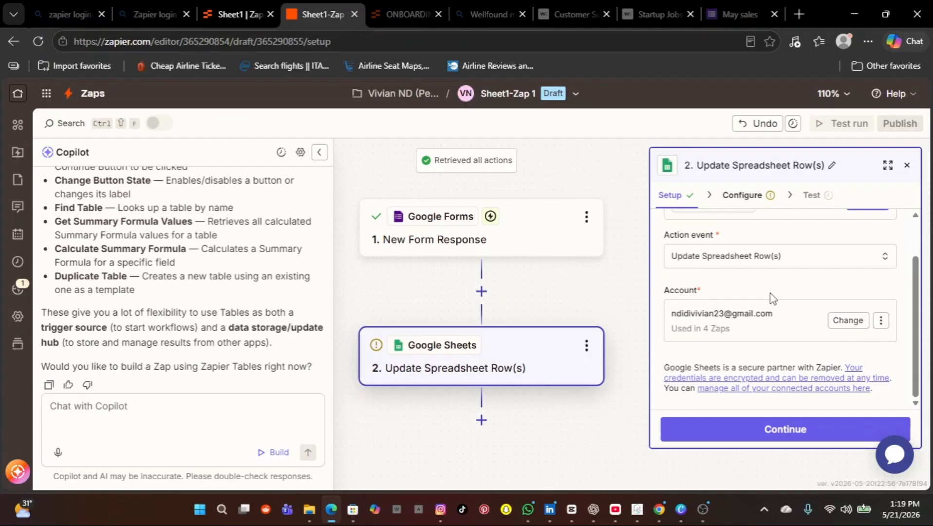
{"action": "left_click", "coordinate": [757, 435]}
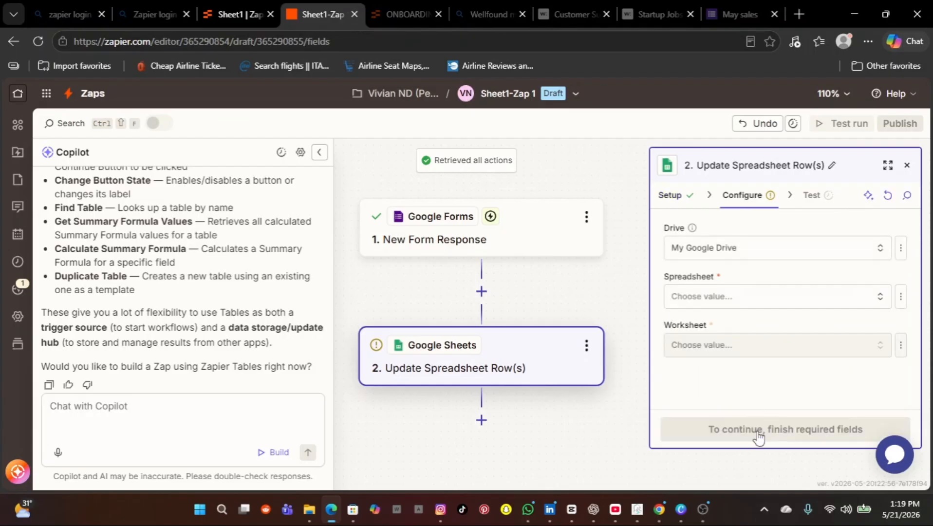
Step: Select the May sales spreadsheet, refreshing the list to find it, and worksheet Sheet1
{"action": "left_click", "coordinate": [876, 298]}
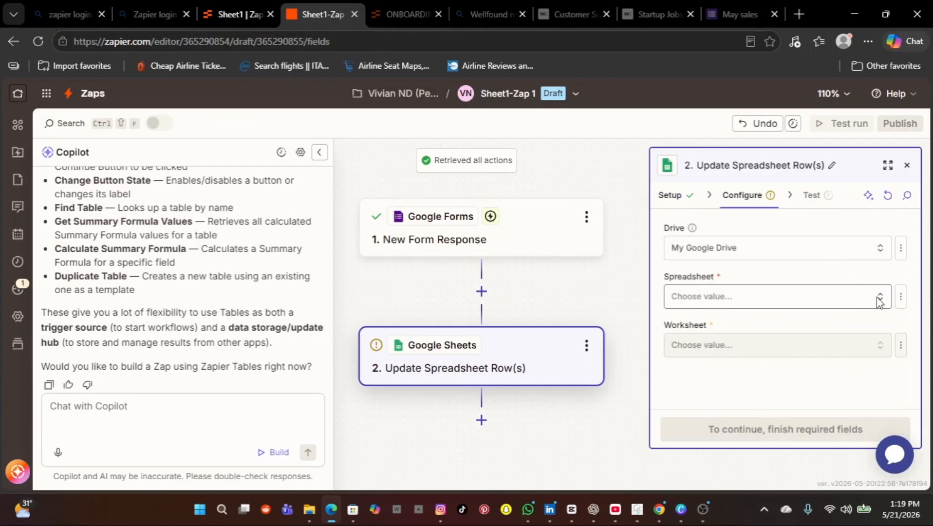
{"action": "scroll", "coordinate": [559, 374], "scroll_direction": "down", "scroll_amount": 1}
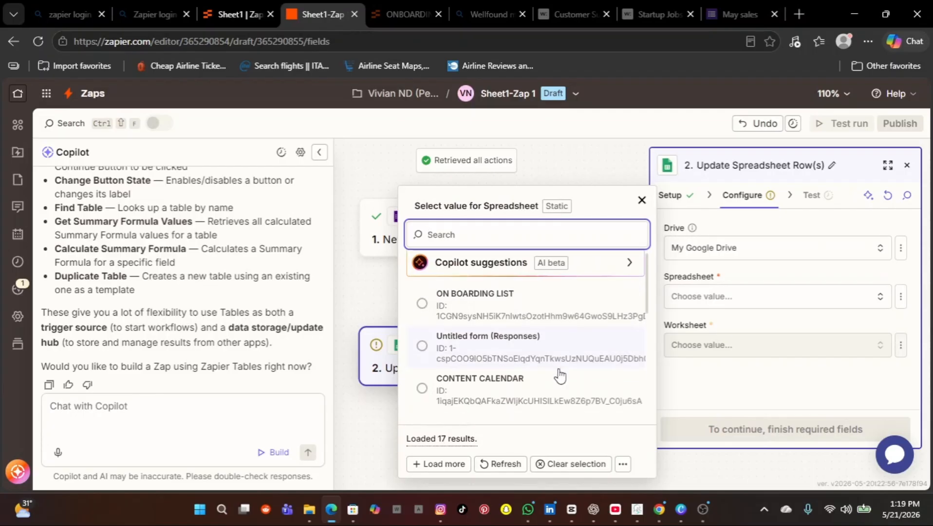
{"action": "scroll", "coordinate": [559, 374], "scroll_direction": "down", "scroll_amount": 5}
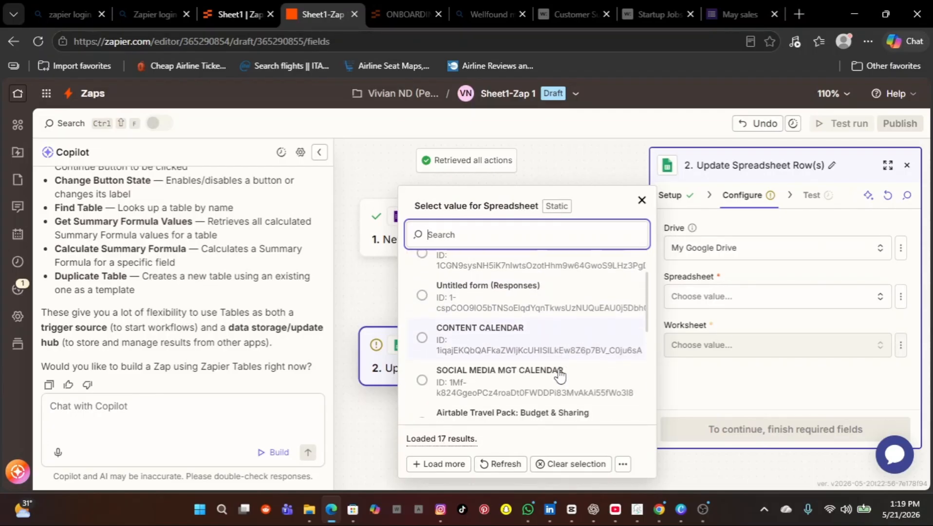
{"action": "scroll", "coordinate": [560, 375], "scroll_direction": "down", "scroll_amount": 8}
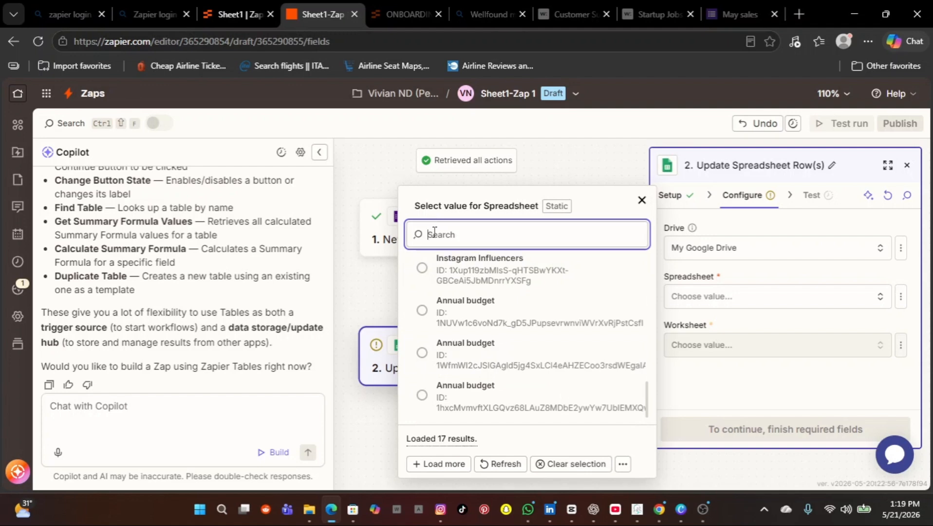
{"action": "type", "text": "May Sales"}
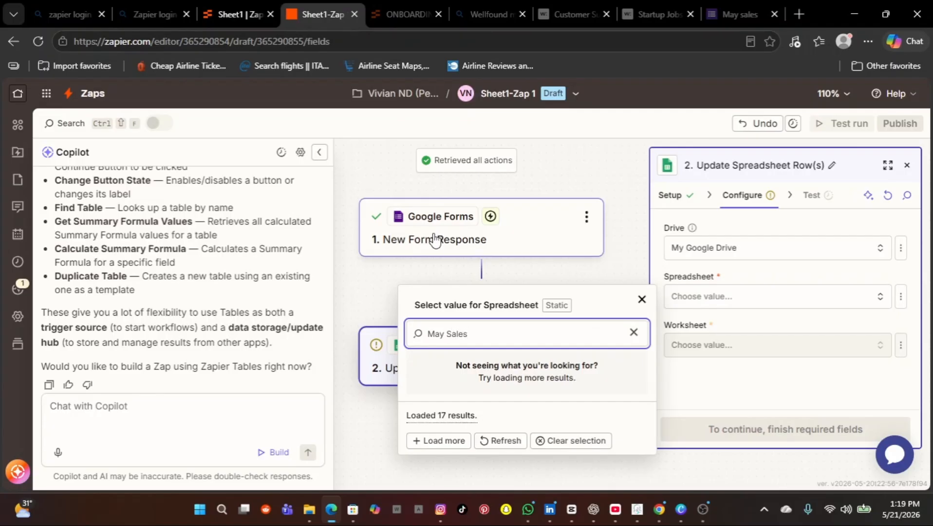
{"action": "left_click", "coordinate": [493, 442]}
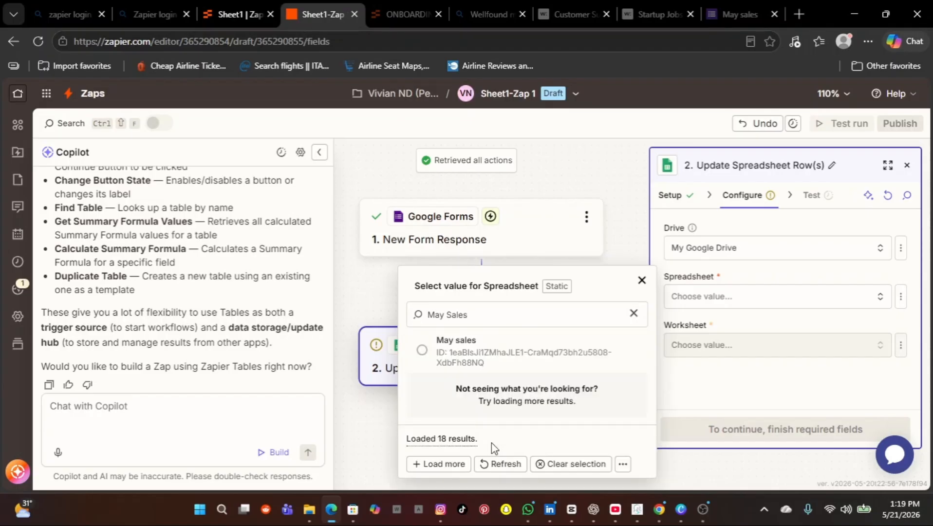
{"action": "left_click", "coordinate": [422, 350]}
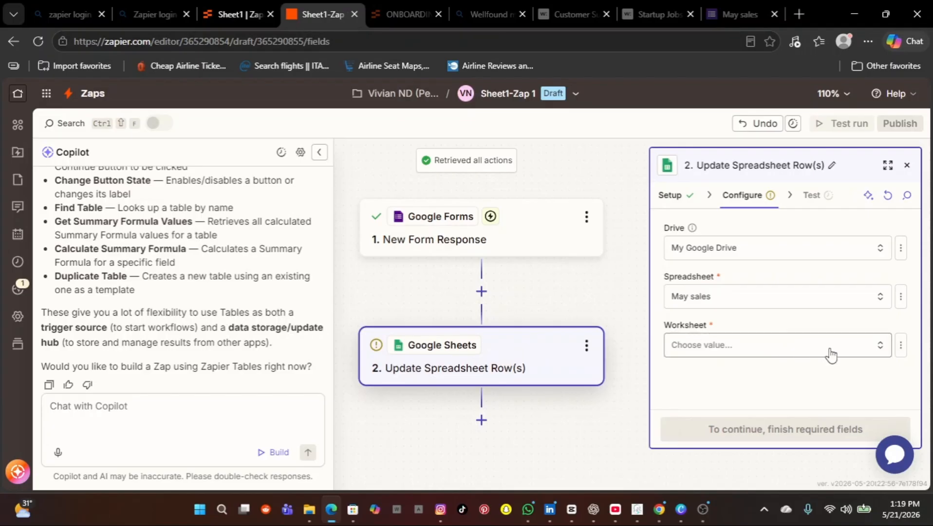
{"action": "left_click", "coordinate": [880, 346]}
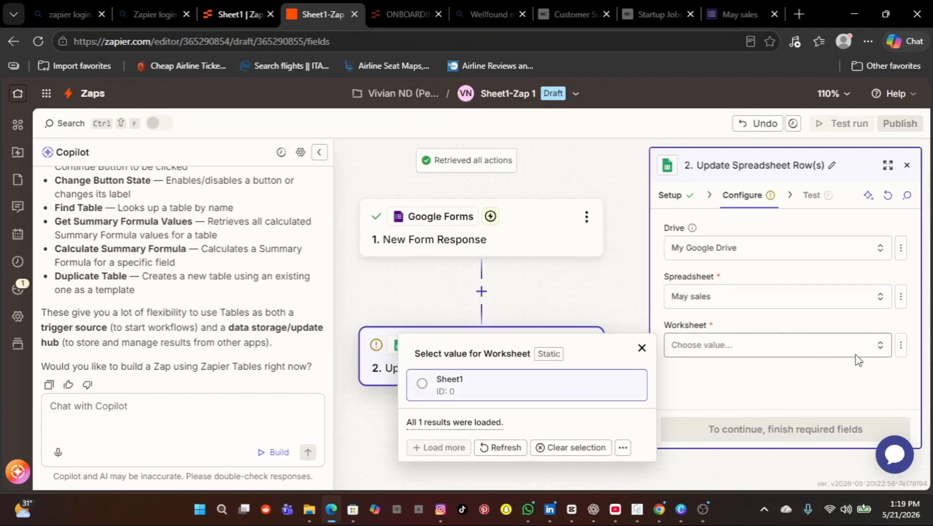
{"action": "left_click", "coordinate": [422, 388]}
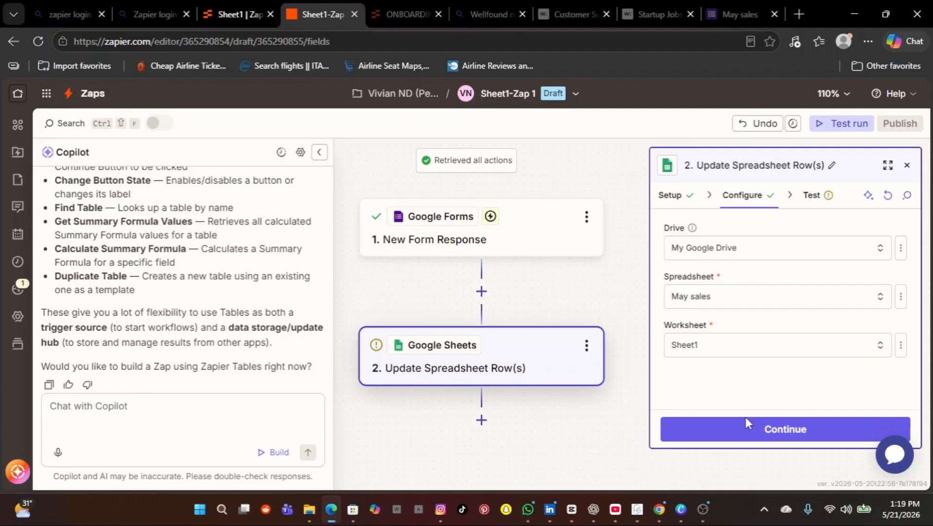
Step: Map the form's Name and Email answers into the Name and Email columns
{"action": "scroll", "coordinate": [757, 363], "scroll_direction": "down", "scroll_amount": 2}
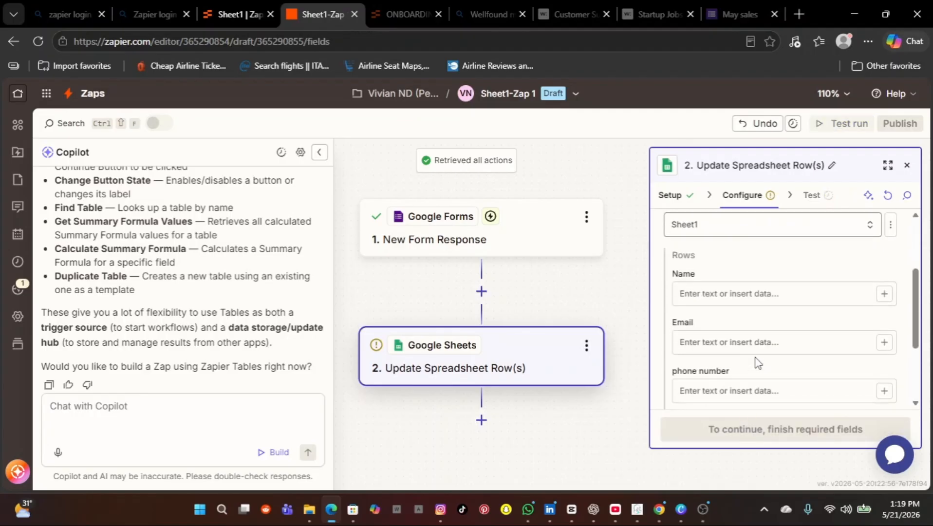
{"action": "left_click", "coordinate": [884, 296]}
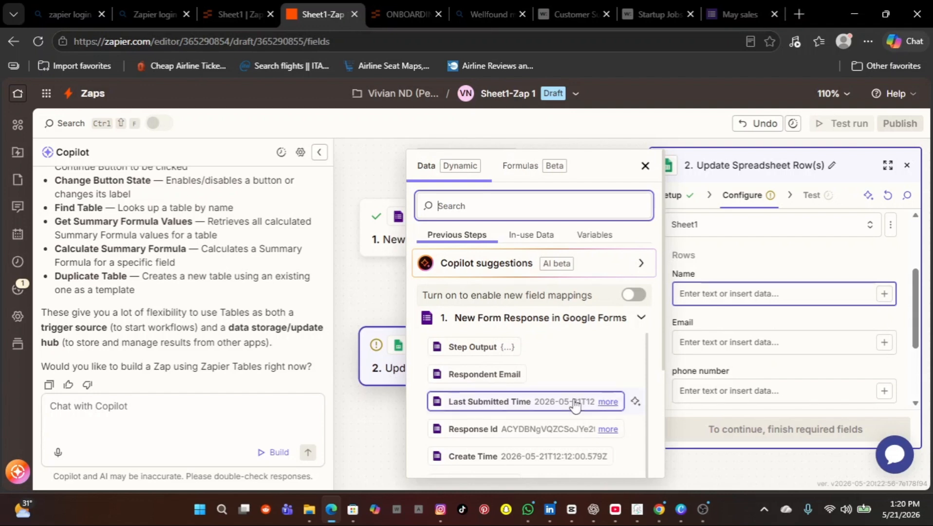
{"action": "scroll", "coordinate": [576, 405], "scroll_direction": "down", "scroll_amount": 3}
{"action": "scroll", "coordinate": [576, 405], "scroll_direction": "down", "scroll_amount": 3}
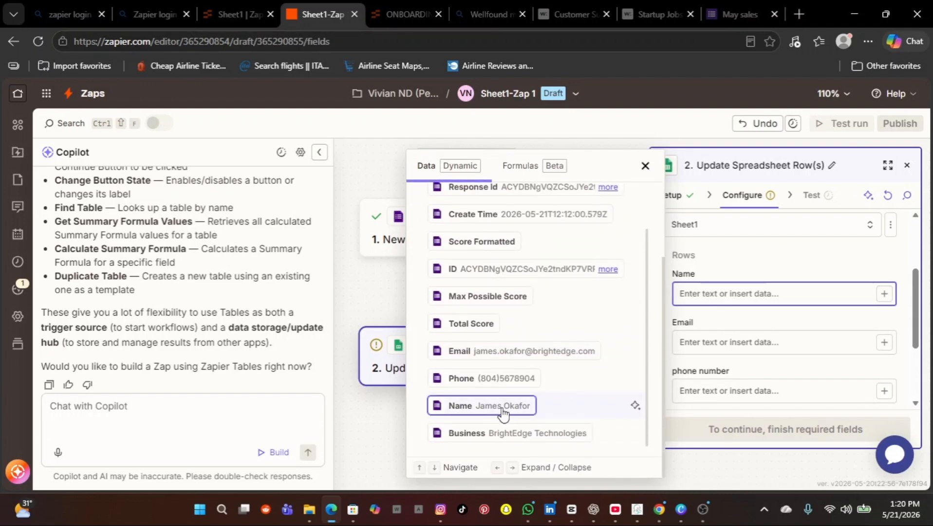
{"action": "left_click", "coordinate": [503, 414]}
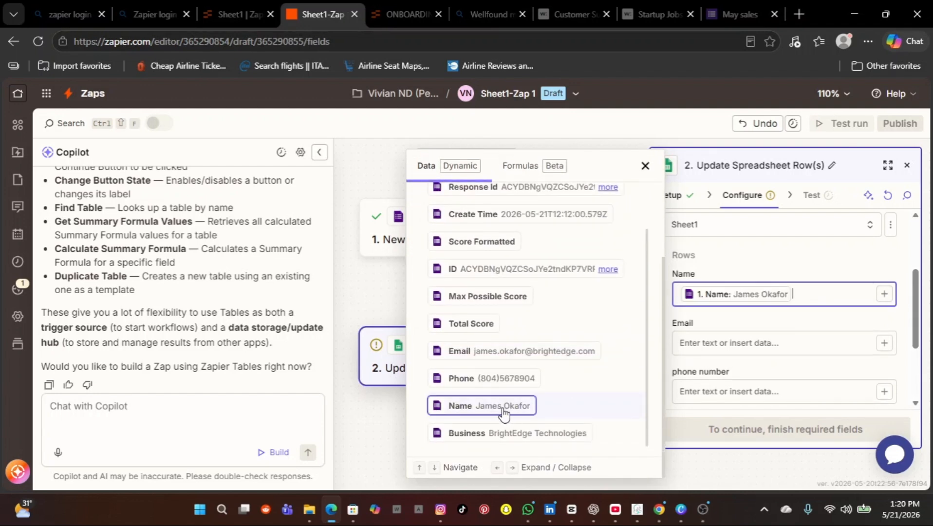
{"action": "left_click", "coordinate": [885, 345]}
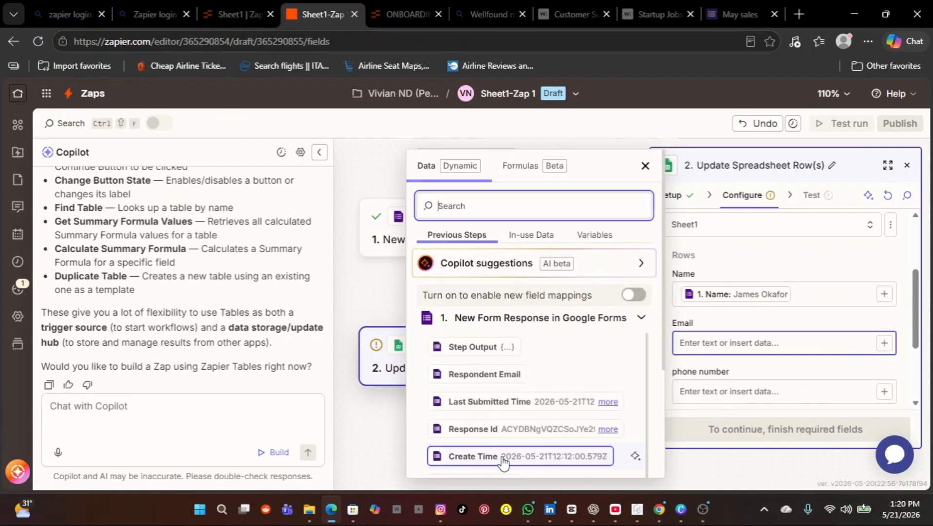
{"action": "scroll", "coordinate": [502, 456], "scroll_direction": "down", "scroll_amount": 1}
{"action": "scroll", "coordinate": [502, 456], "scroll_direction": "down", "scroll_amount": 3}
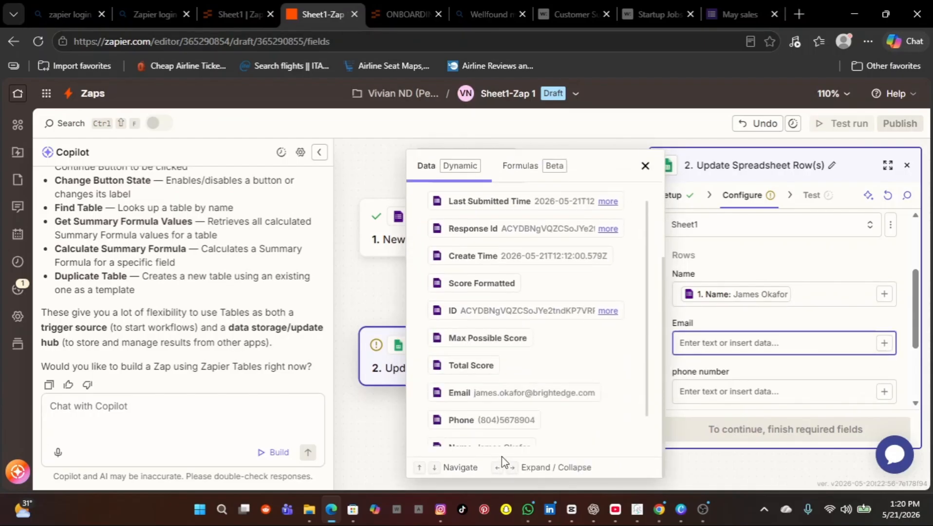
{"action": "scroll", "coordinate": [512, 379], "scroll_direction": "down", "scroll_amount": 1}
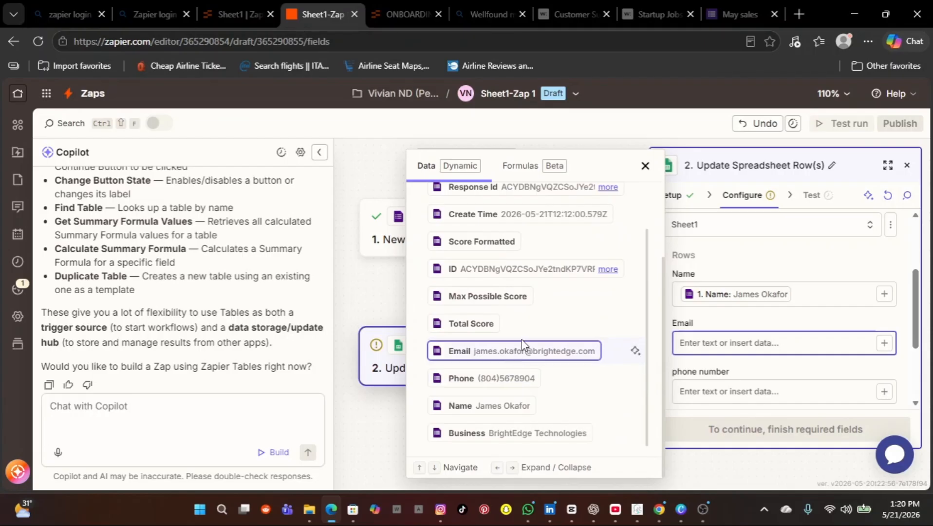
{"action": "left_click", "coordinate": [517, 357]}
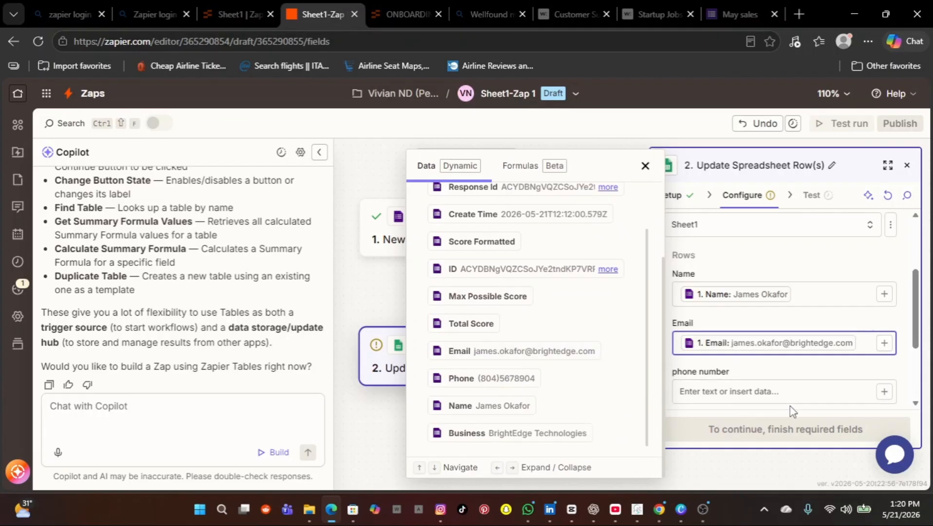
Step: Map the form's Phone and Business answers into phone number and Business name
{"action": "left_click", "coordinate": [884, 394]}
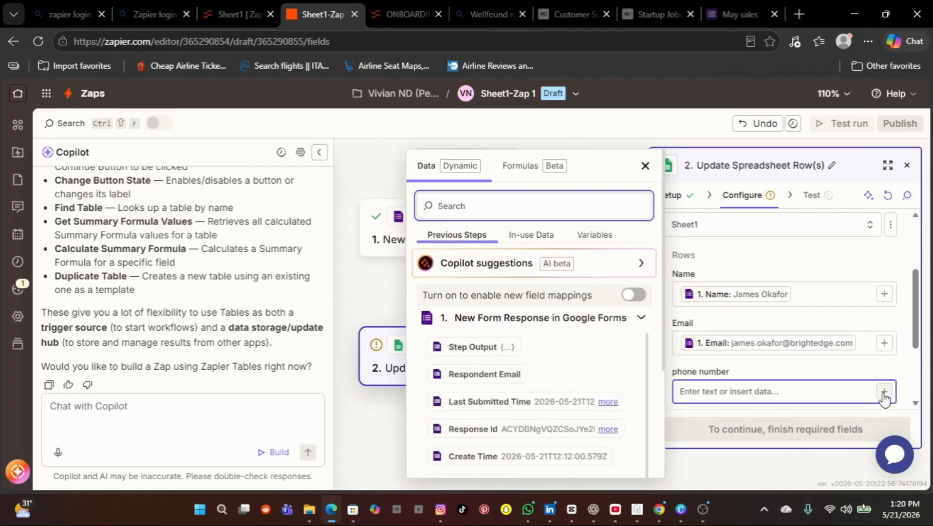
{"action": "scroll", "coordinate": [599, 426], "scroll_direction": "down", "scroll_amount": 1}
{"action": "scroll", "coordinate": [597, 425], "scroll_direction": "down", "scroll_amount": 3}
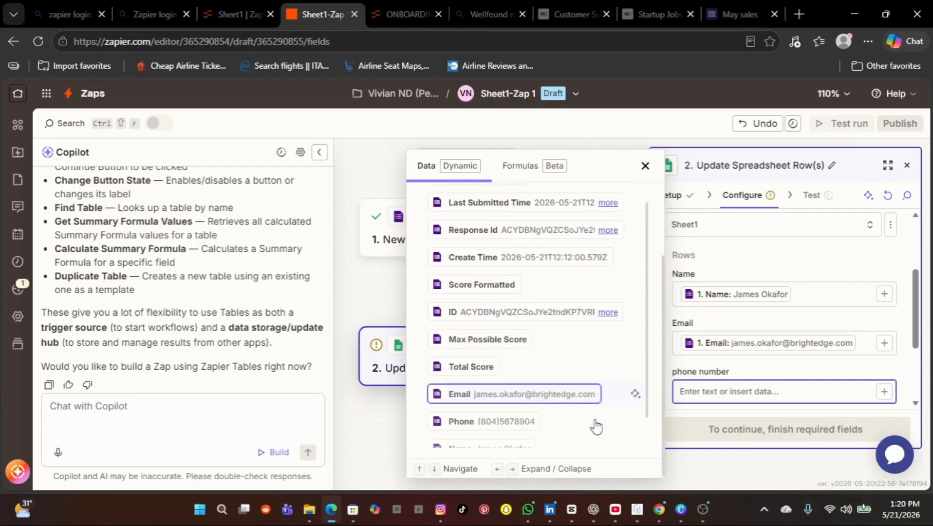
{"action": "scroll", "coordinate": [599, 425], "scroll_direction": "down", "scroll_amount": 1}
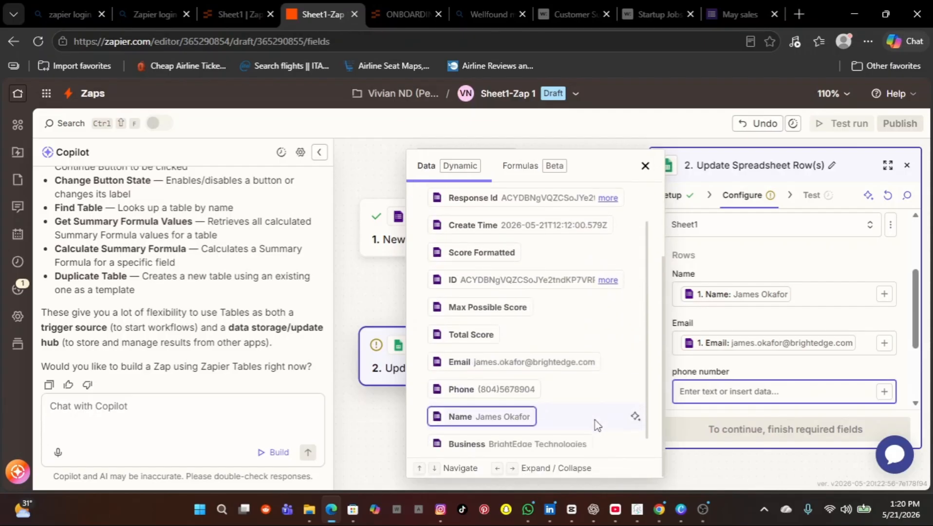
{"action": "left_click", "coordinate": [482, 393]}
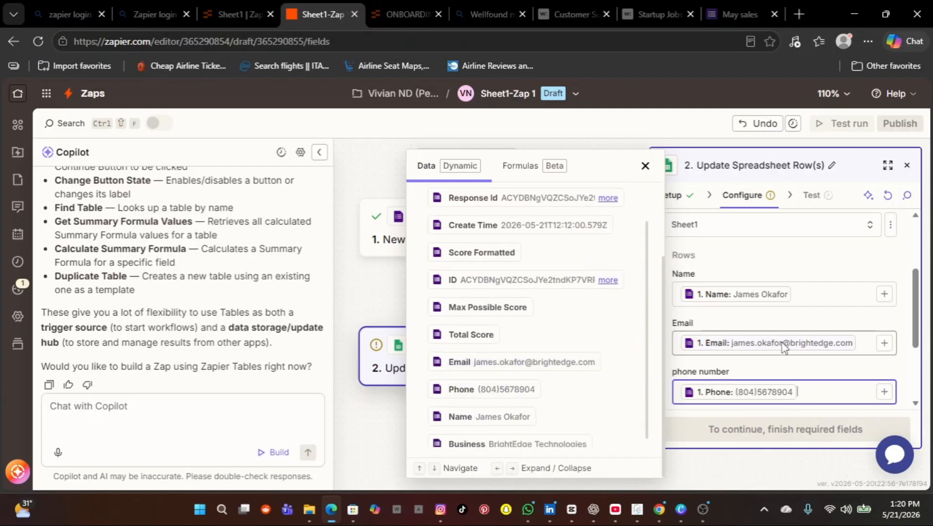
{"action": "scroll", "coordinate": [784, 348], "scroll_direction": "down", "scroll_amount": 2}
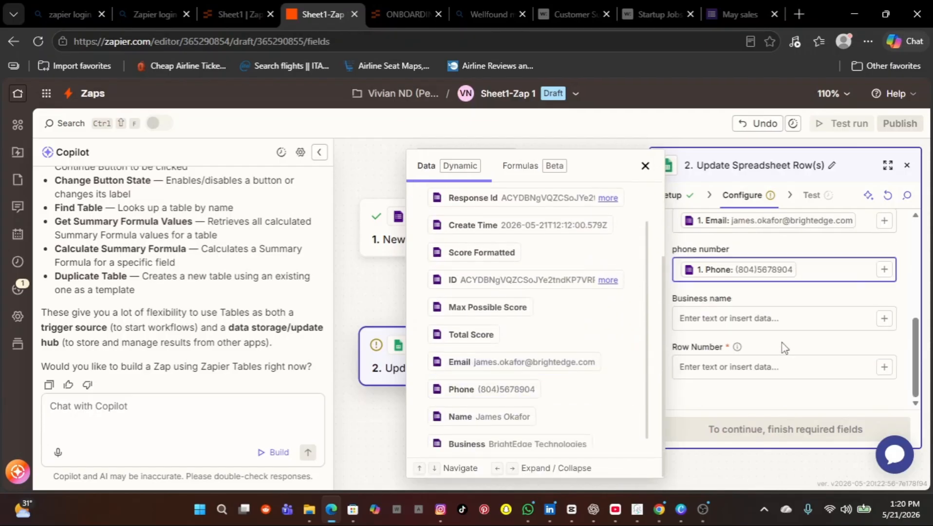
{"action": "left_click", "coordinate": [884, 319]}
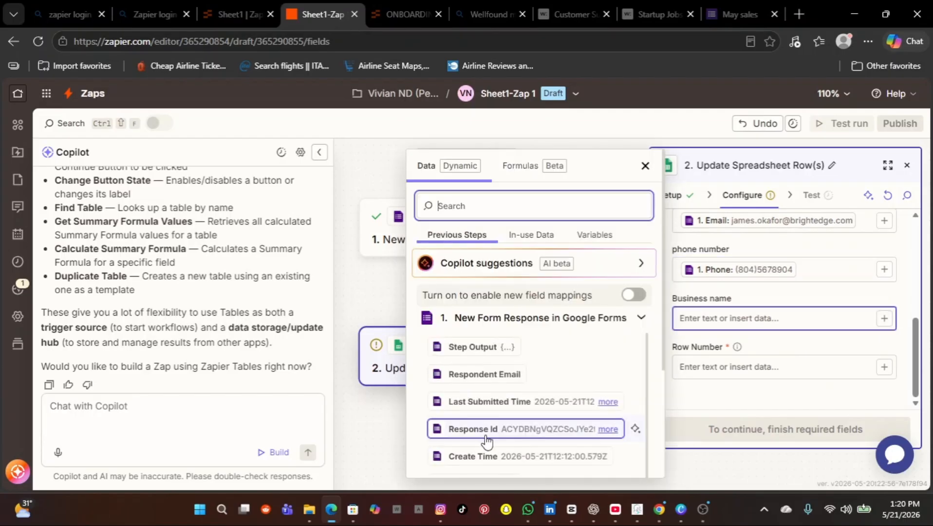
{"action": "scroll", "coordinate": [486, 432], "scroll_direction": "down", "scroll_amount": 1}
{"action": "scroll", "coordinate": [485, 441], "scroll_direction": "down", "scroll_amount": 4}
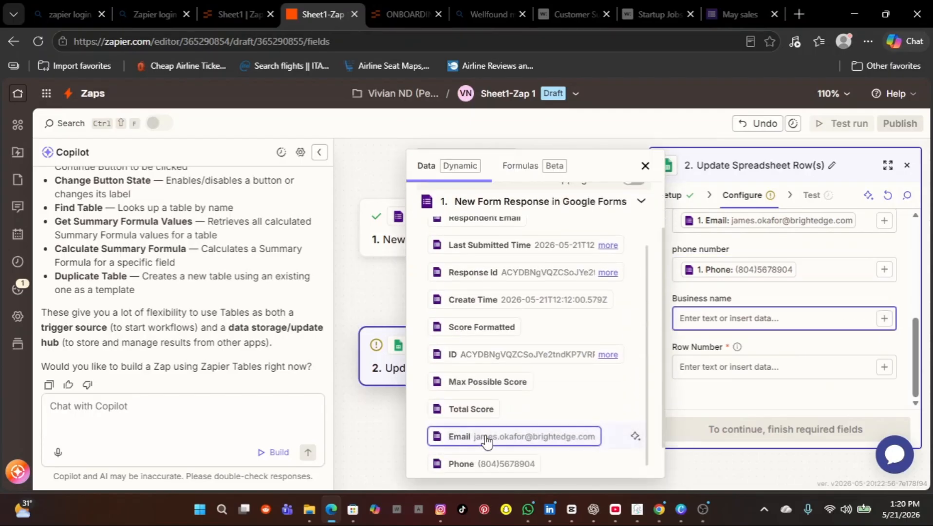
{"action": "scroll", "coordinate": [486, 441], "scroll_direction": "down", "scroll_amount": 1}
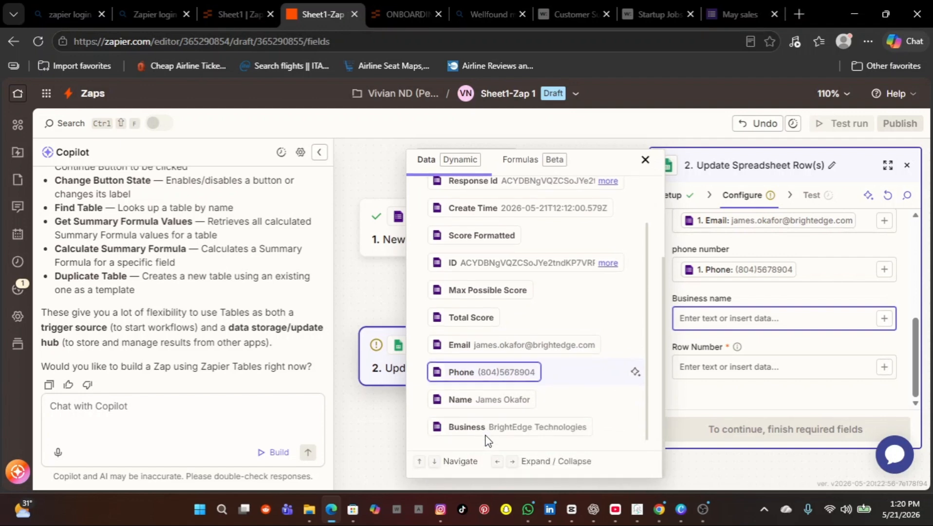
{"action": "left_click", "coordinate": [486, 434]}
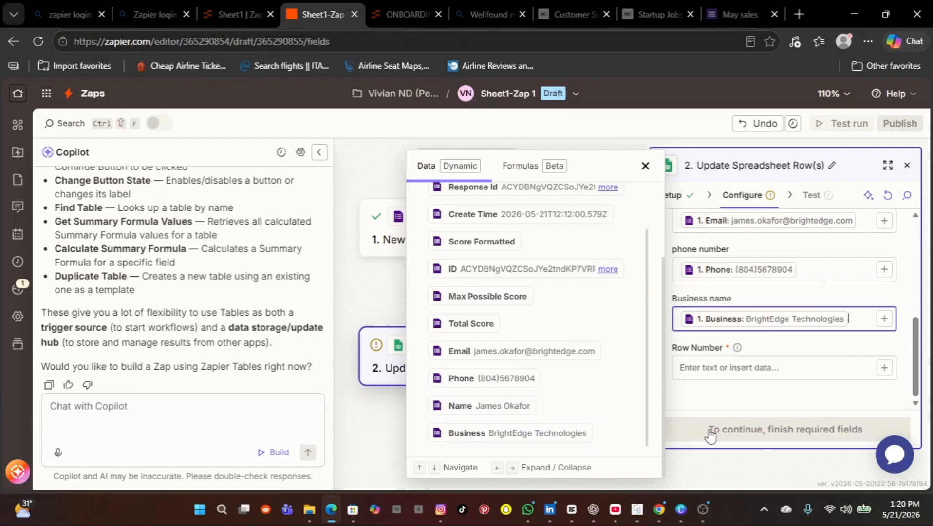
{"action": "left_click", "coordinate": [732, 371]}
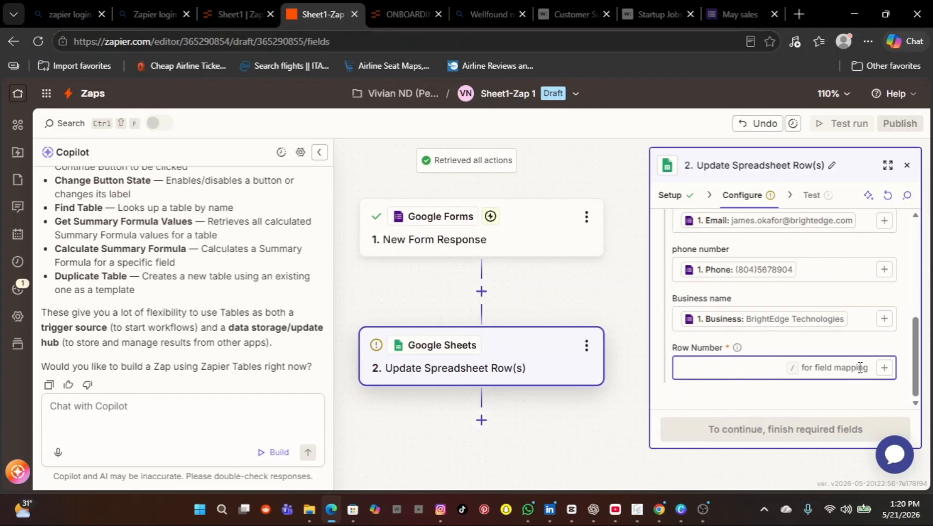
Step: Set Row Number to 4, finish configuration, and run the step test
{"action": "left_click", "coordinate": [885, 369]}
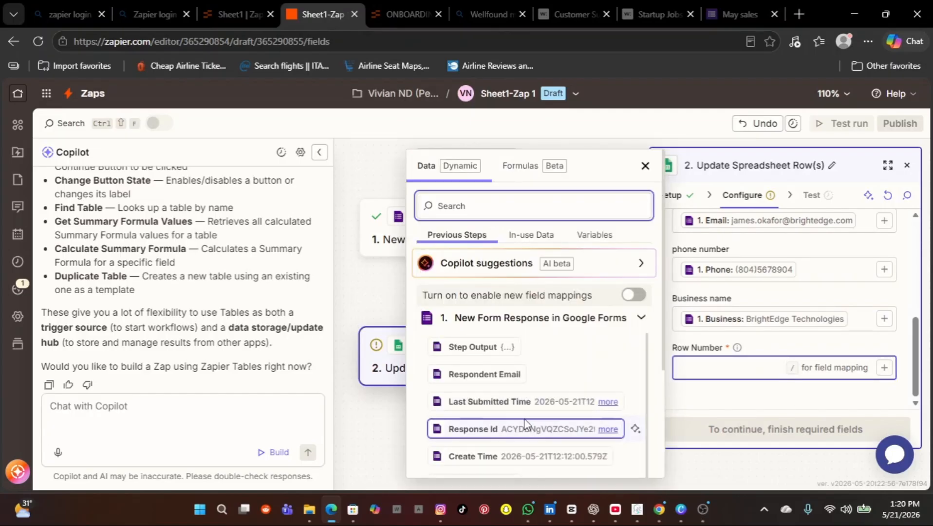
{"action": "scroll", "coordinate": [527, 422], "scroll_direction": "down", "scroll_amount": 1}
{"action": "scroll", "coordinate": [525, 424], "scroll_direction": "down", "scroll_amount": 1}
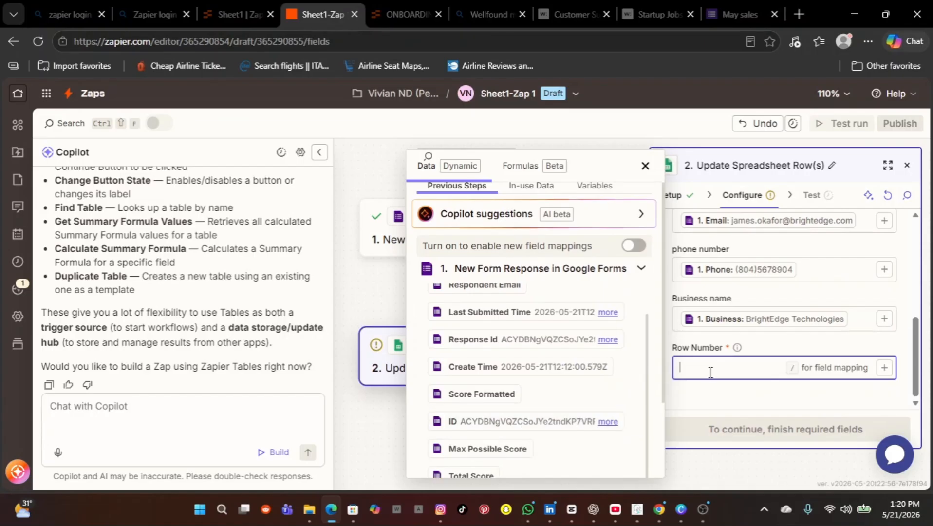
{"action": "type", "text": "4"}
{"action": "left_click", "coordinate": [770, 402]}
{"action": "left_click", "coordinate": [750, 438]}
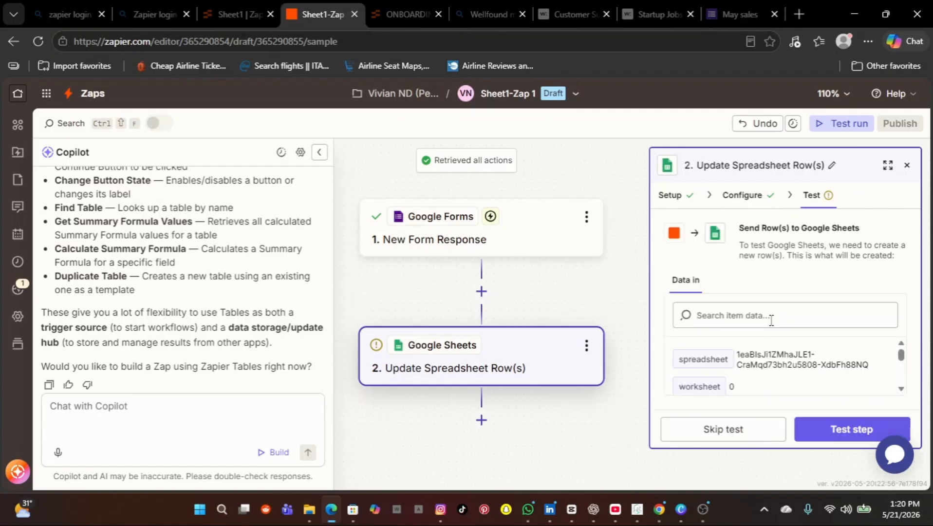
{"action": "left_click", "coordinate": [824, 434]}
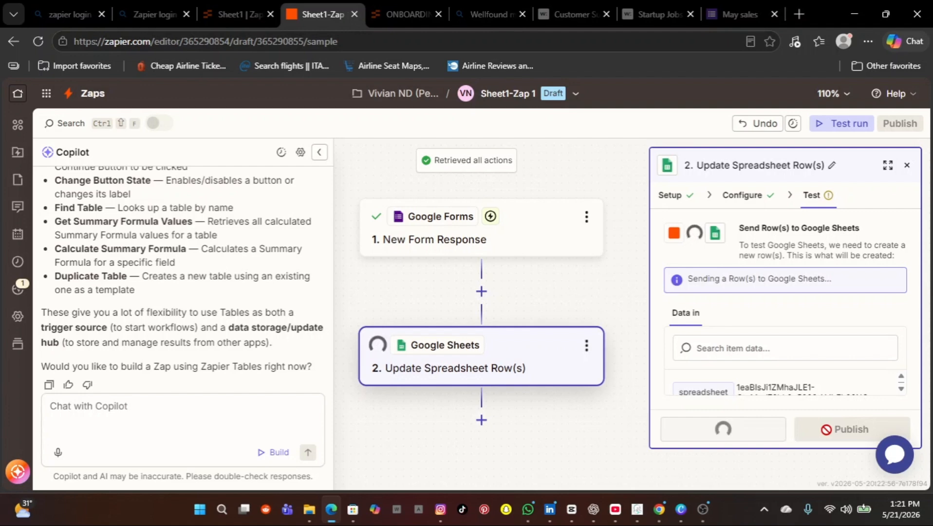